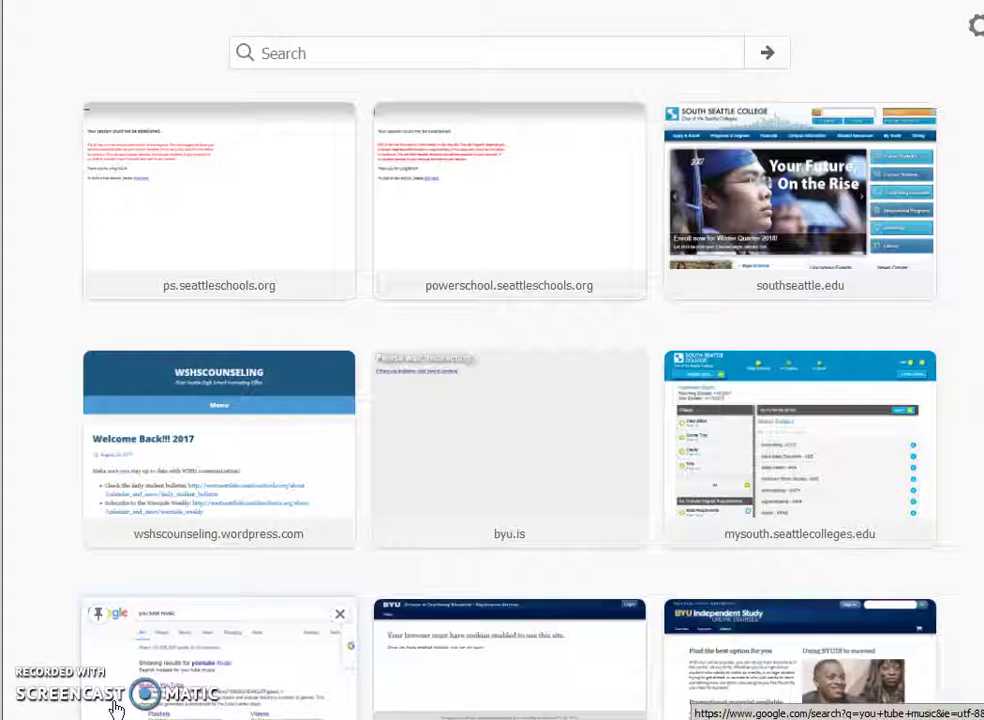
# Search for wshscounseling and open the WSHS Counseling wordpress.com site
pyautogui.click(185, 703)
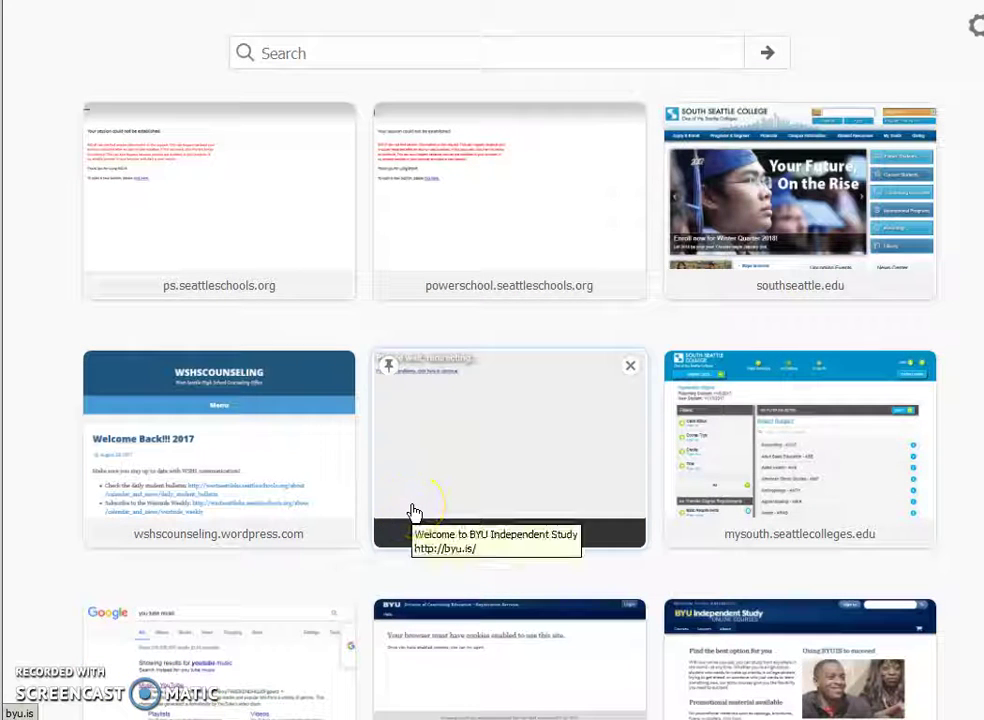
pyautogui.moveTo(422, 506); pyautogui.dragTo(385, 330)
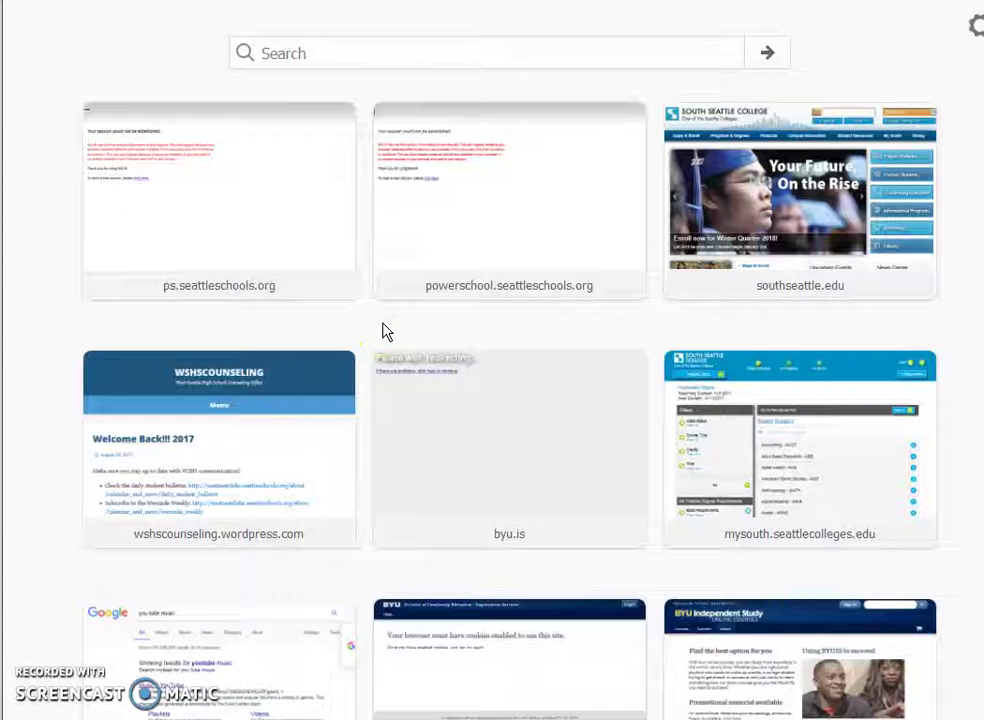
pyautogui.moveTo(378, 332)
pyautogui.mouseDown()
pyautogui.moveTo(366, 334)
pyautogui.moveTo(374, 312)
pyautogui.mouseUp()
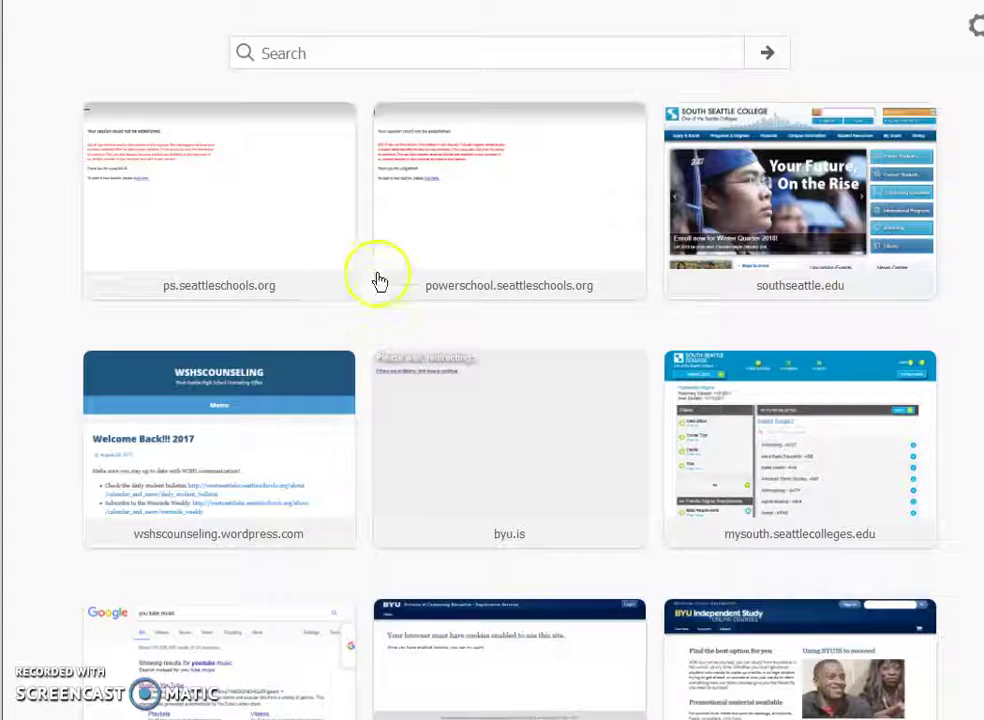
pyautogui.click(271, 57)
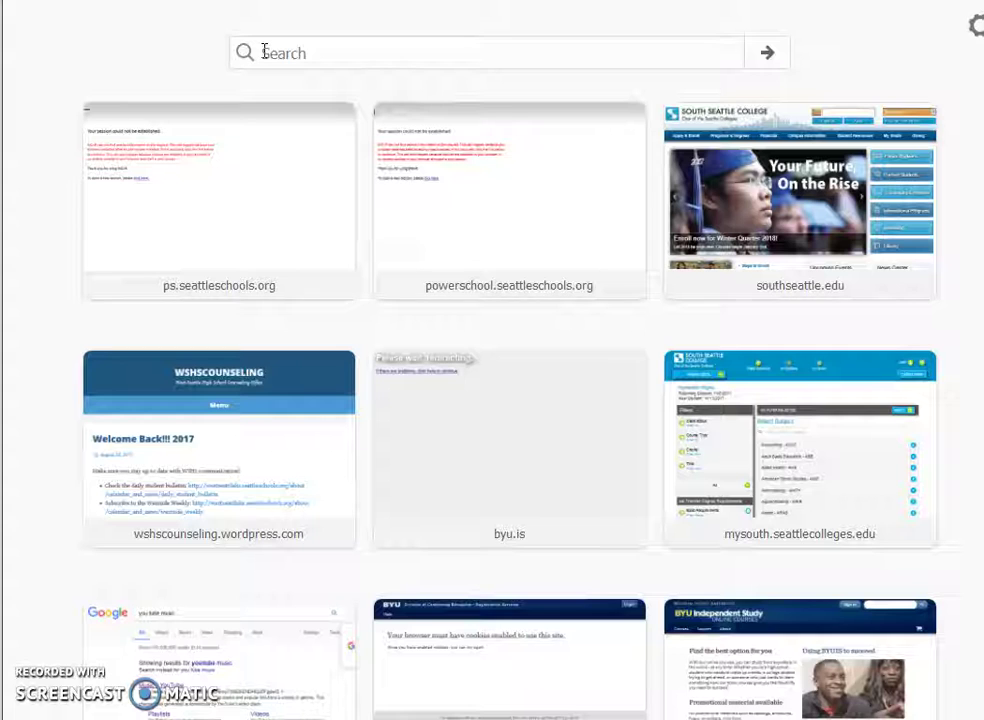
pyautogui.click(263, 52)
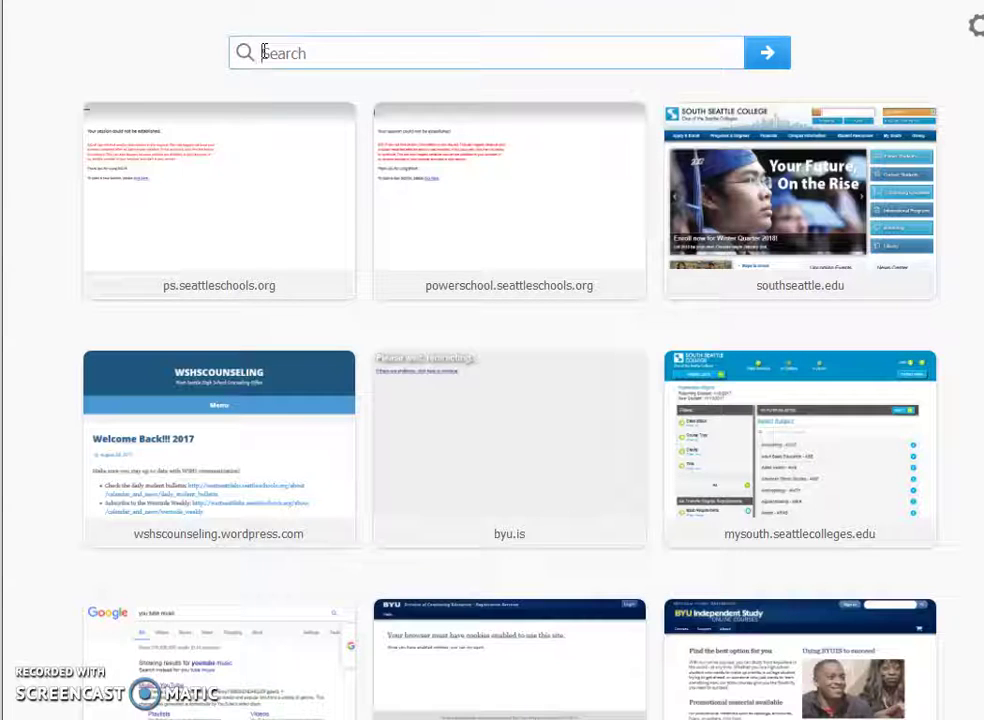
pyautogui.write('wshs')
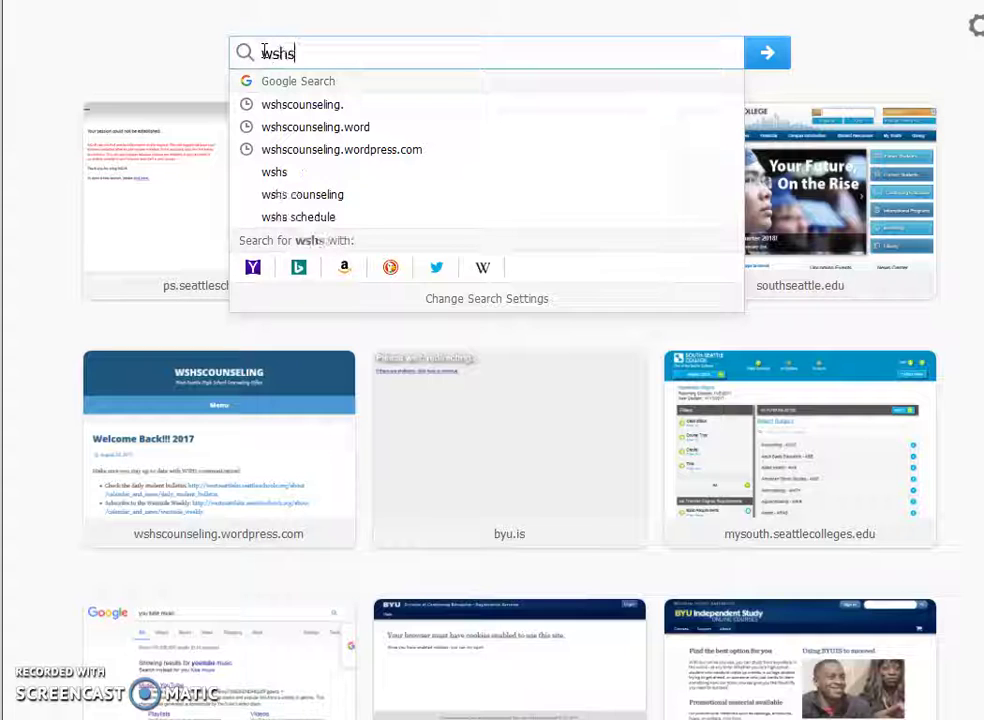
pyautogui.write('counseling')
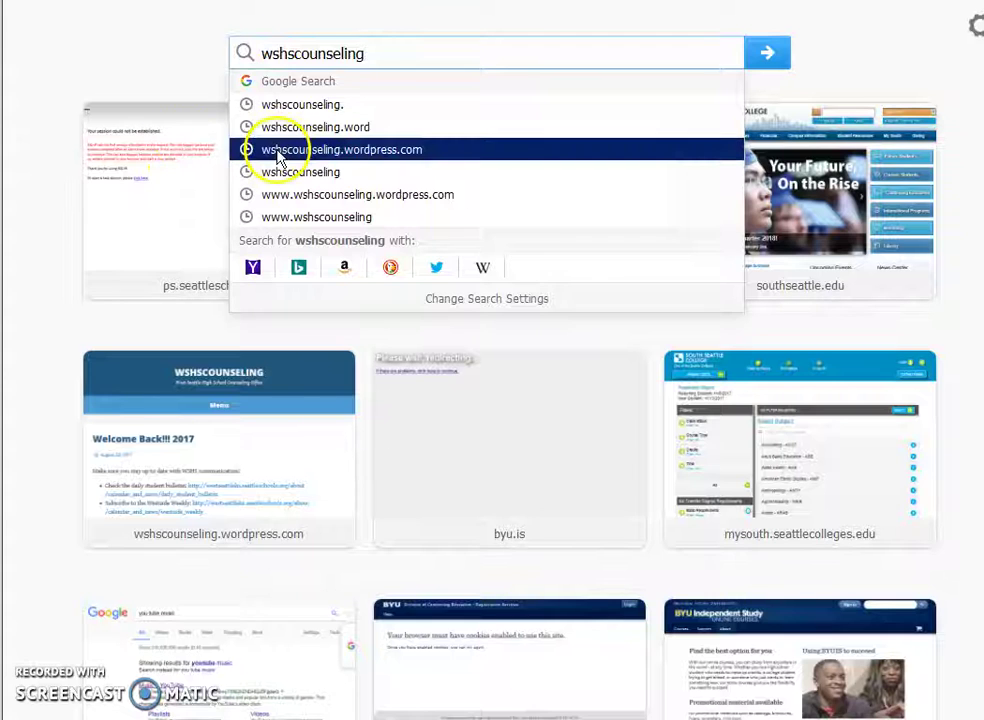
pyautogui.click(275, 157)
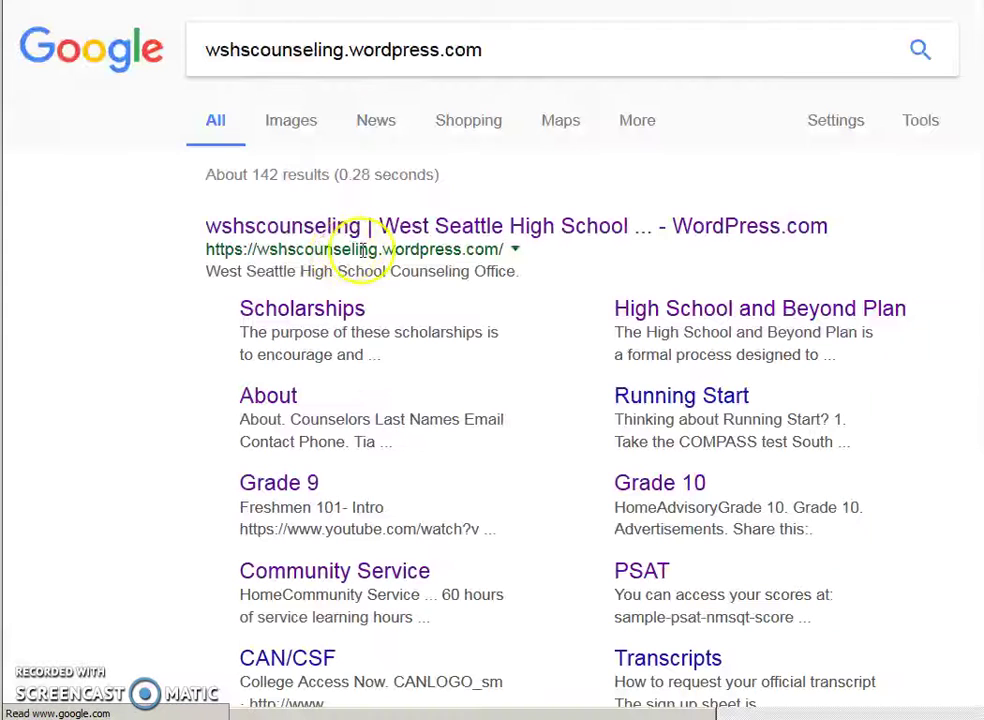
pyautogui.click(349, 235)
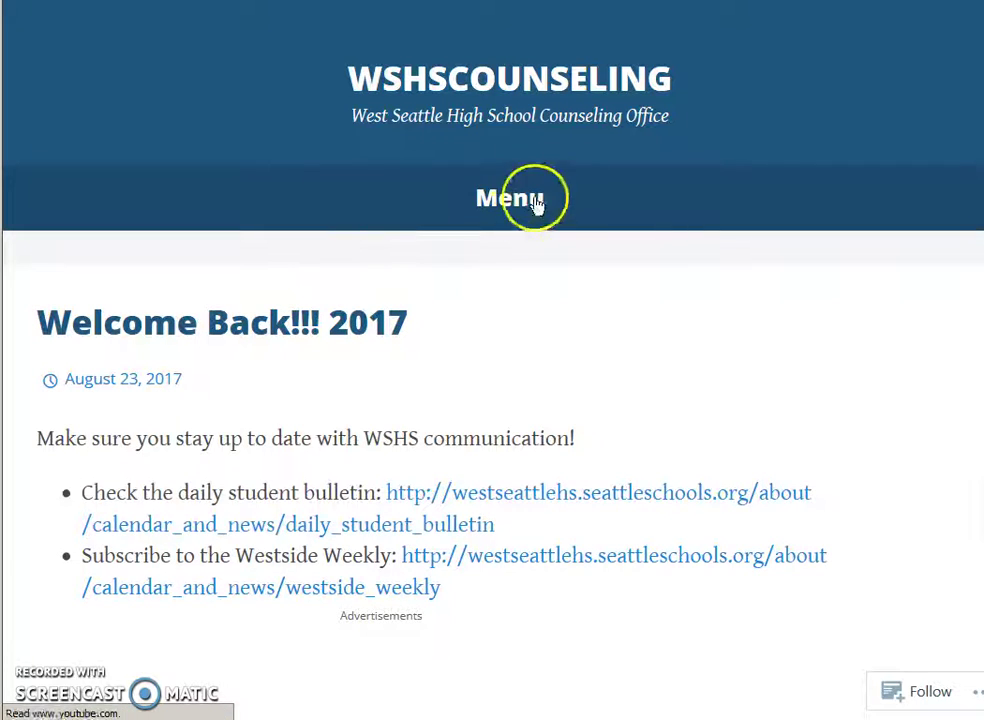
# Expand the site's navigation menu down to the College Info sections
pyautogui.click(529, 201)
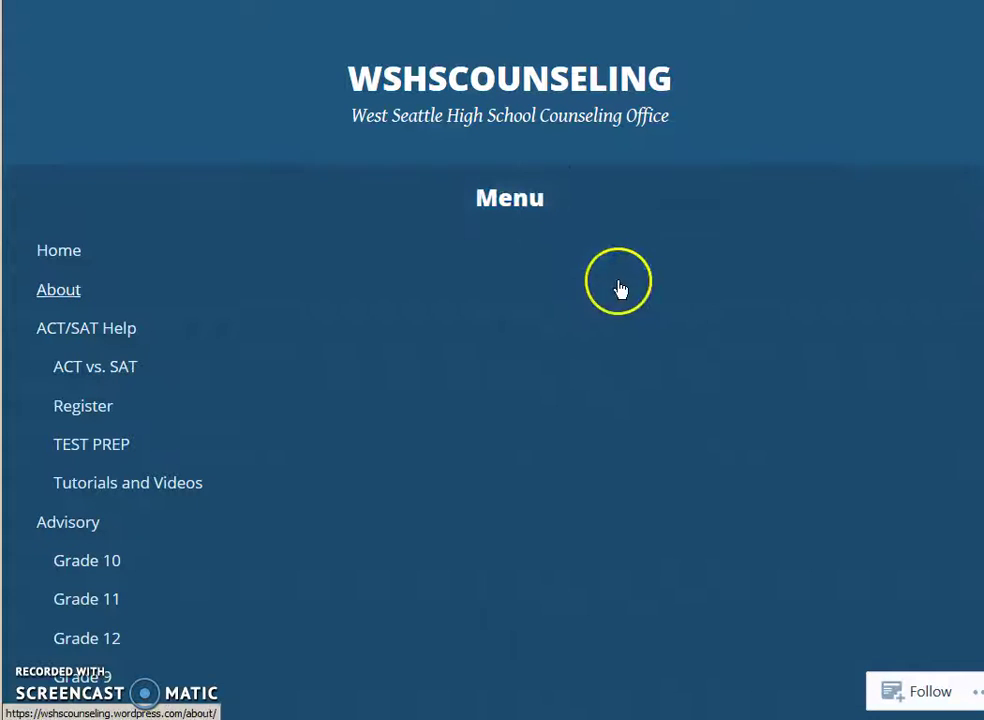
pyautogui.scroll(-2, 620, 289)
pyautogui.scroll(-3, 620, 289)
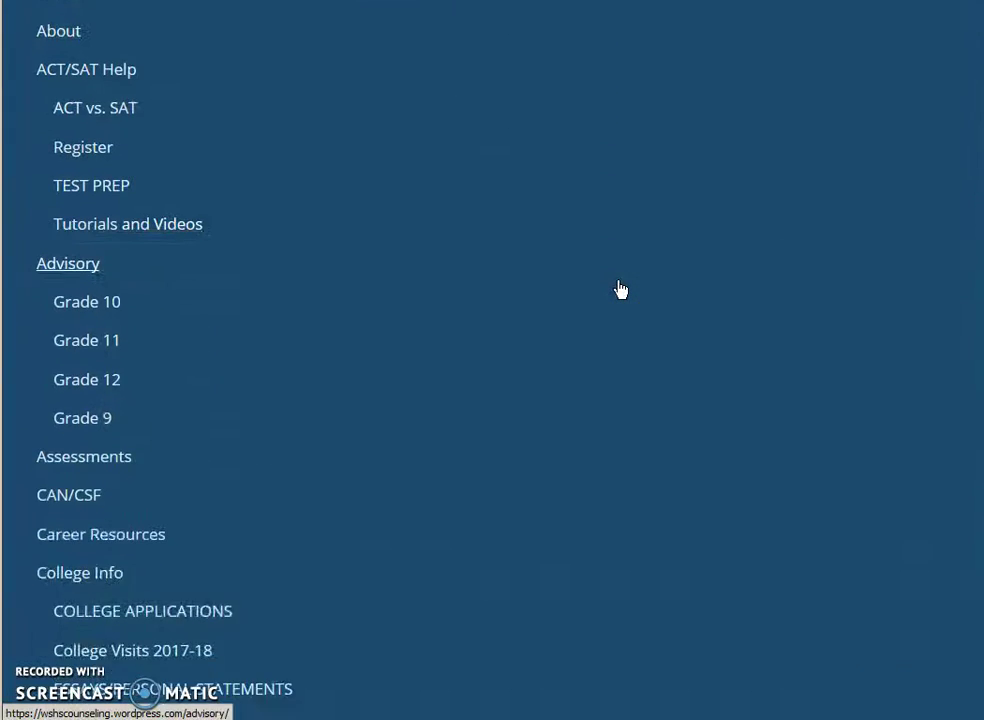
pyautogui.click(612, 296)
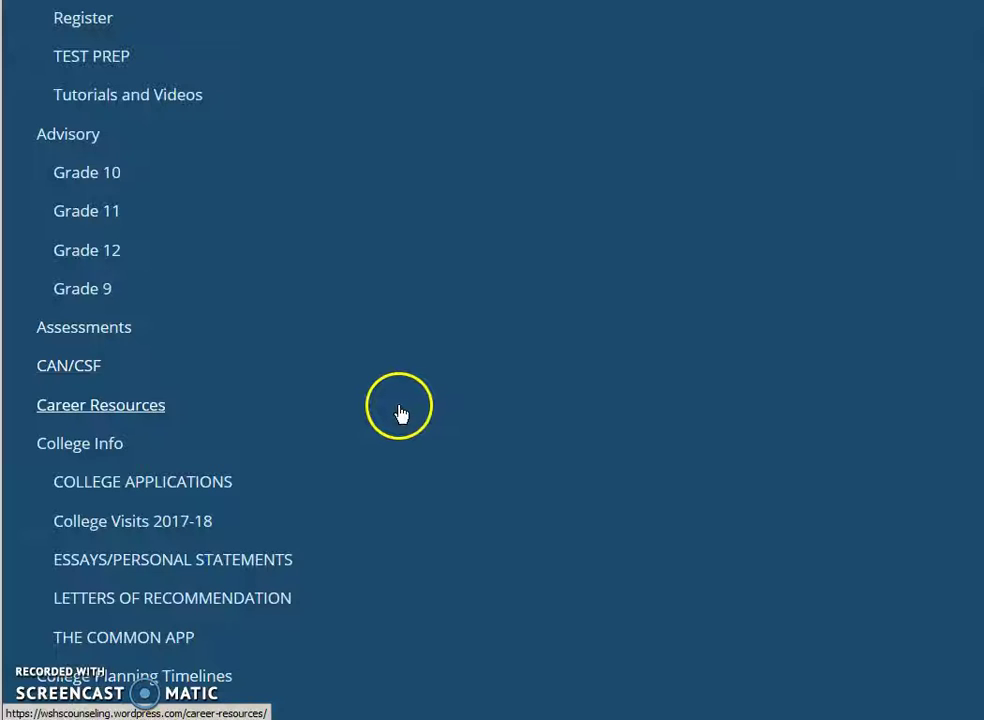
pyautogui.scroll(-2, 399, 411)
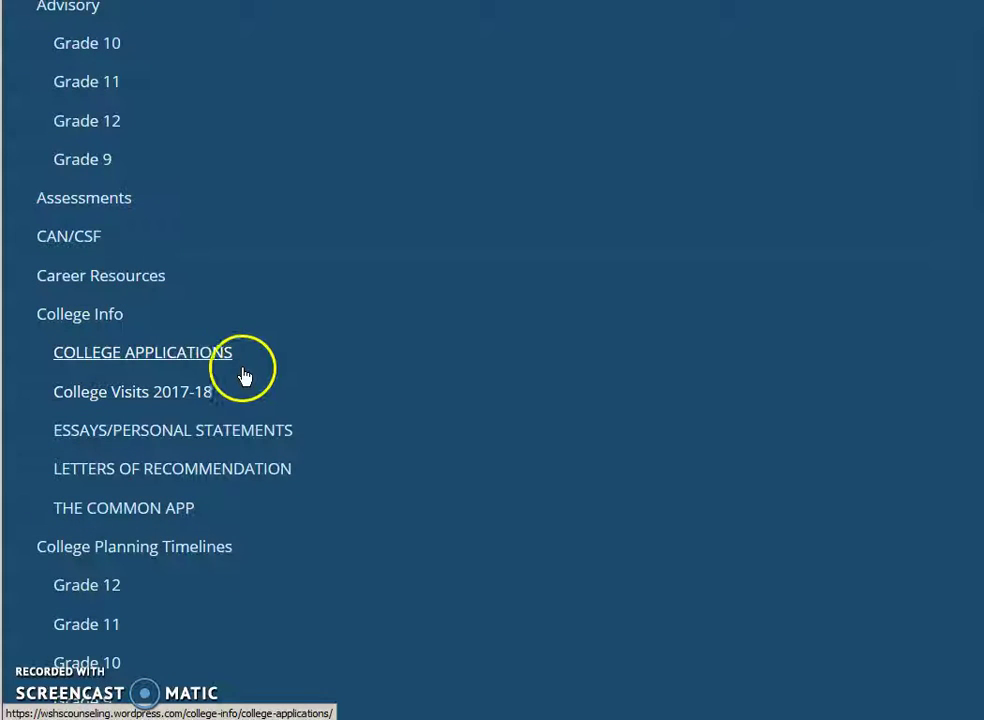
# Open the College Applications page and read down through the College Application Checklist
pyautogui.click(145, 360)
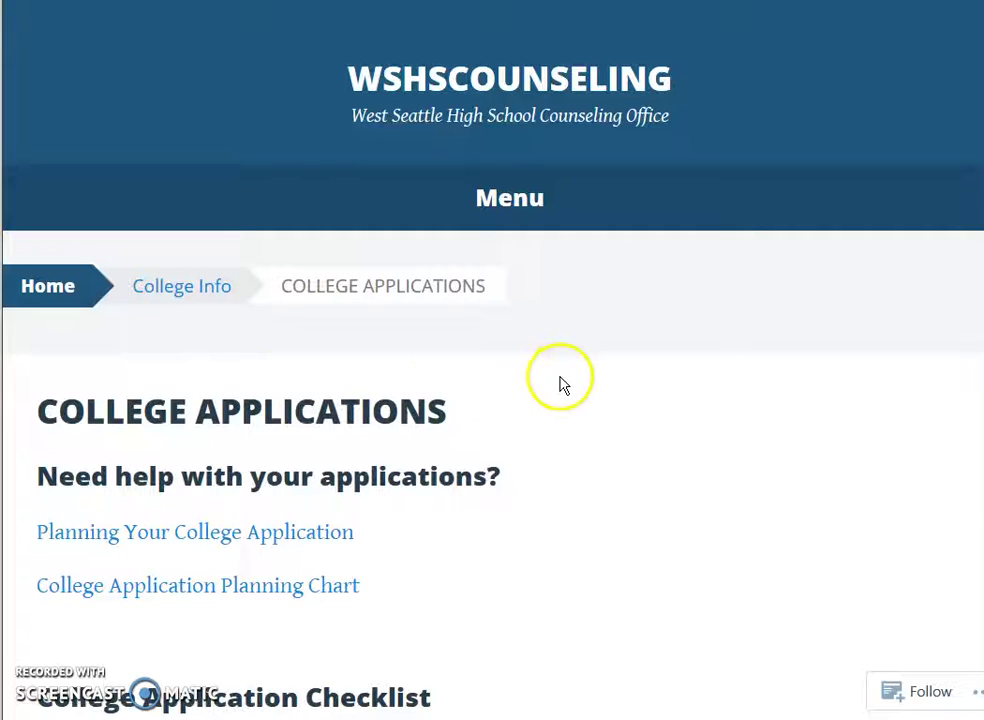
pyautogui.scroll(-3, 600, 365)
pyautogui.scroll(-2, 608, 370)
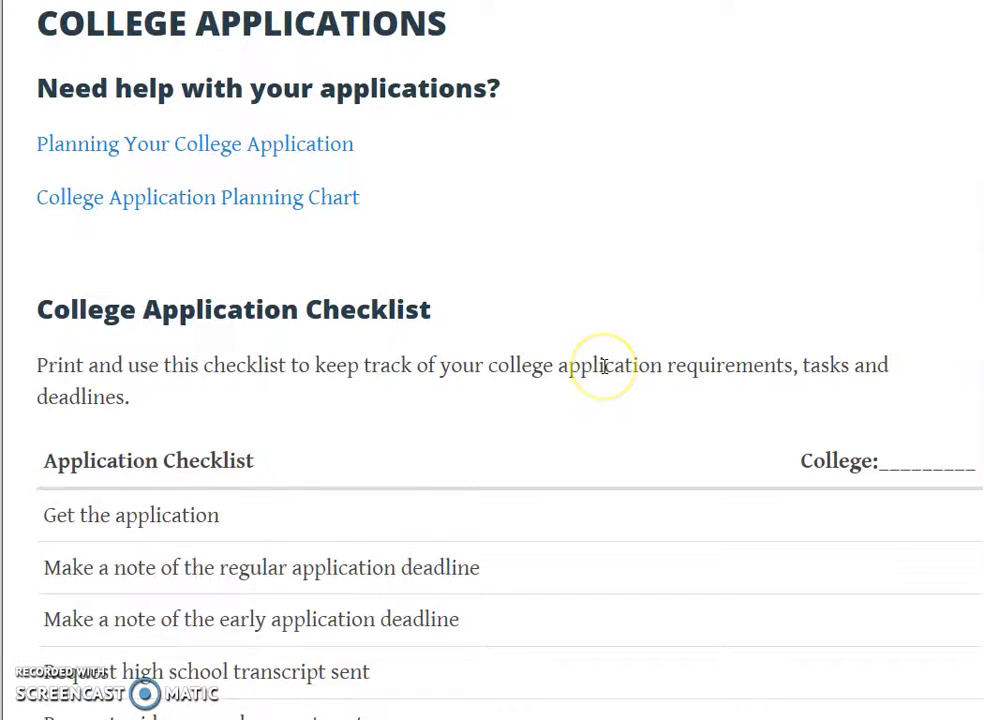
pyautogui.scroll(-3, 604, 367)
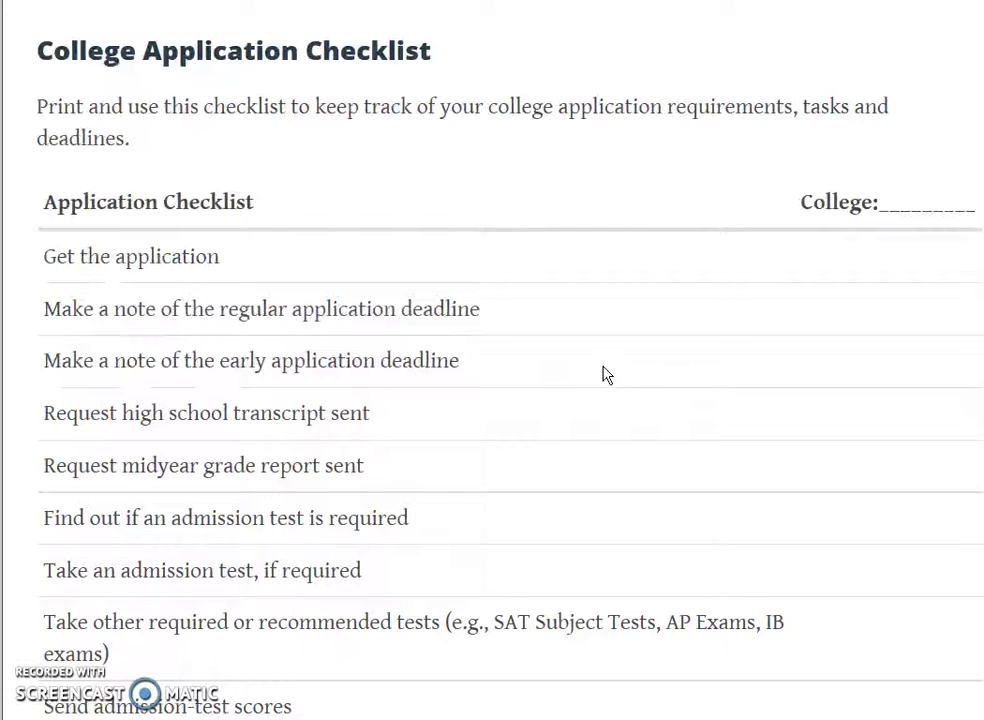
pyautogui.click(639, 374)
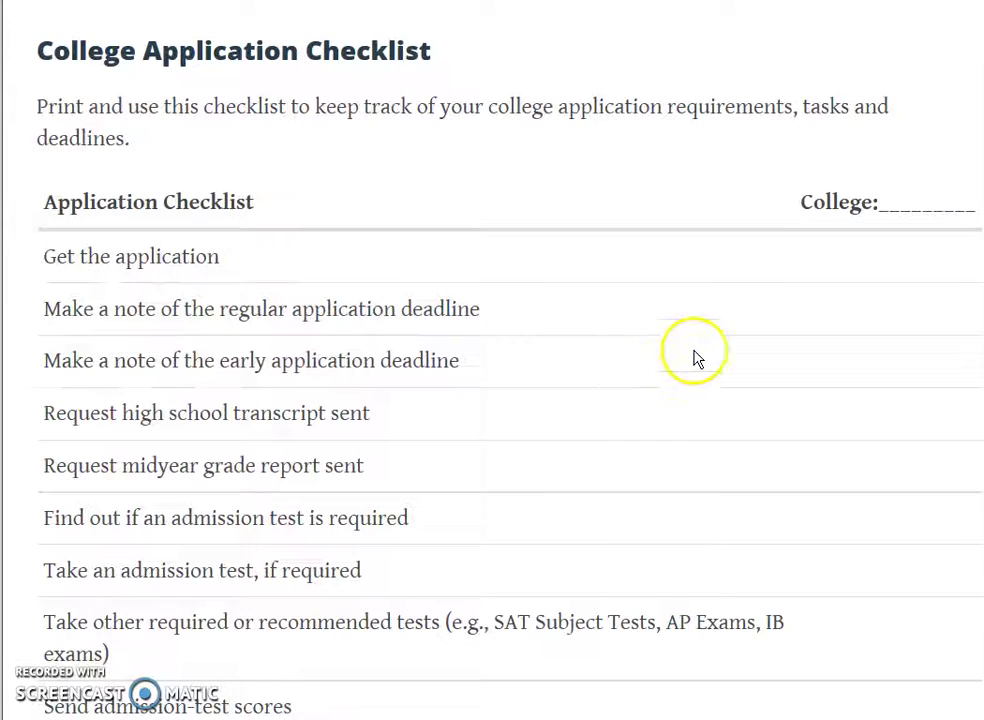
pyautogui.scroll(-2, 727, 352)
pyautogui.scroll(-3, 727, 363)
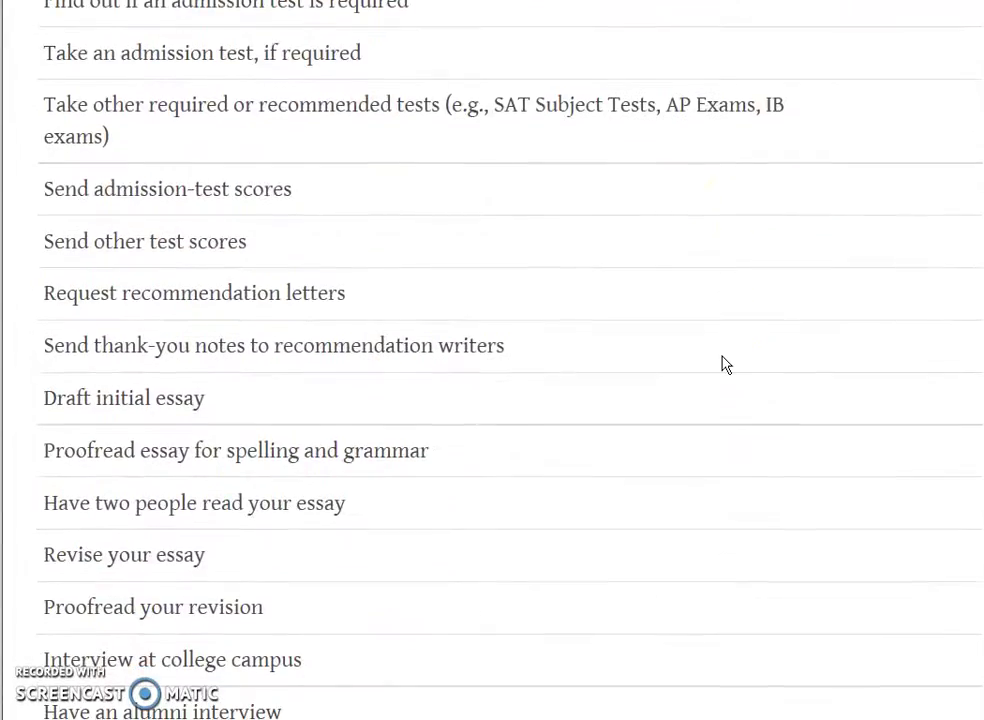
# Return to the top of the College Applications page
pyautogui.scroll(2, 727, 365)
pyautogui.scroll(1, 727, 365)
pyautogui.scroll(-8, 727, 365)
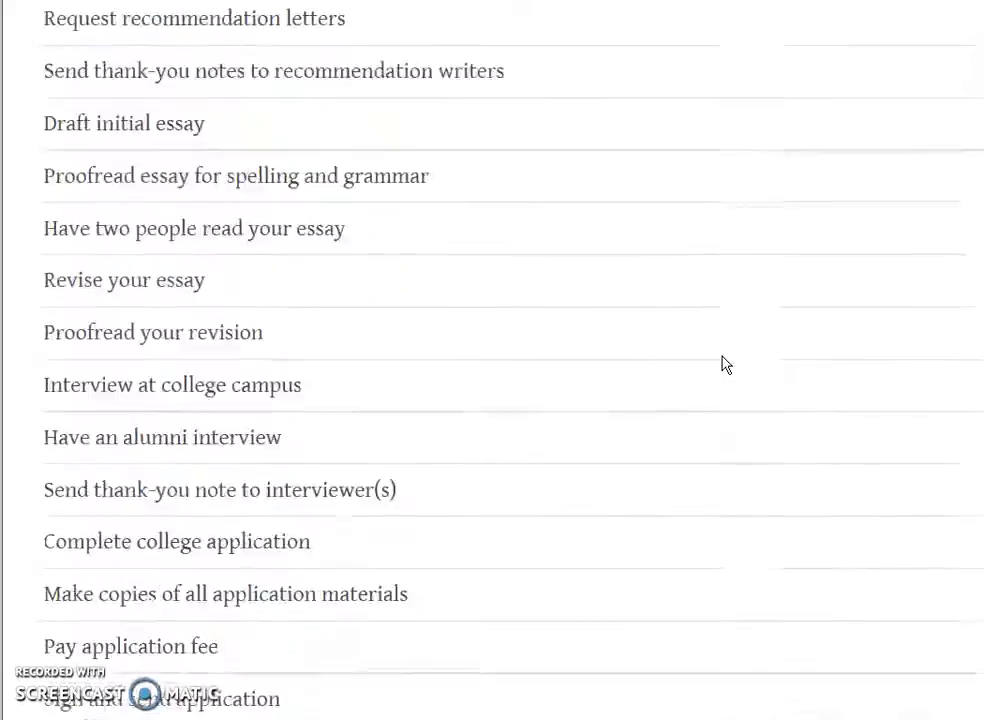
pyautogui.scroll(-5, 725, 364)
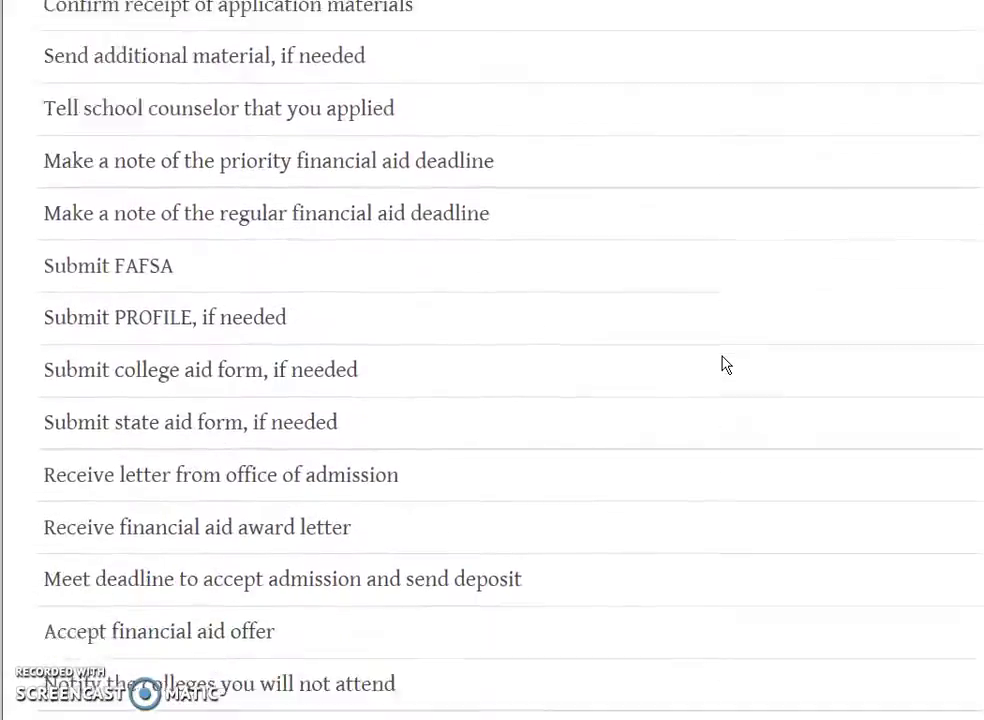
pyautogui.scroll(6, 725, 364)
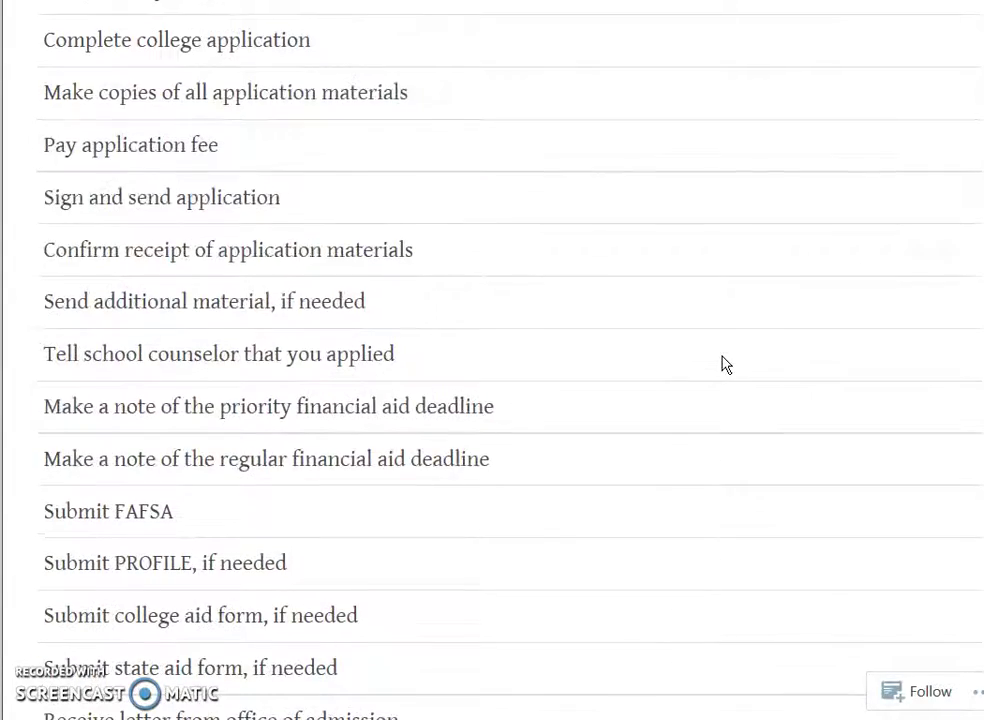
pyautogui.scroll(5, 725, 364)
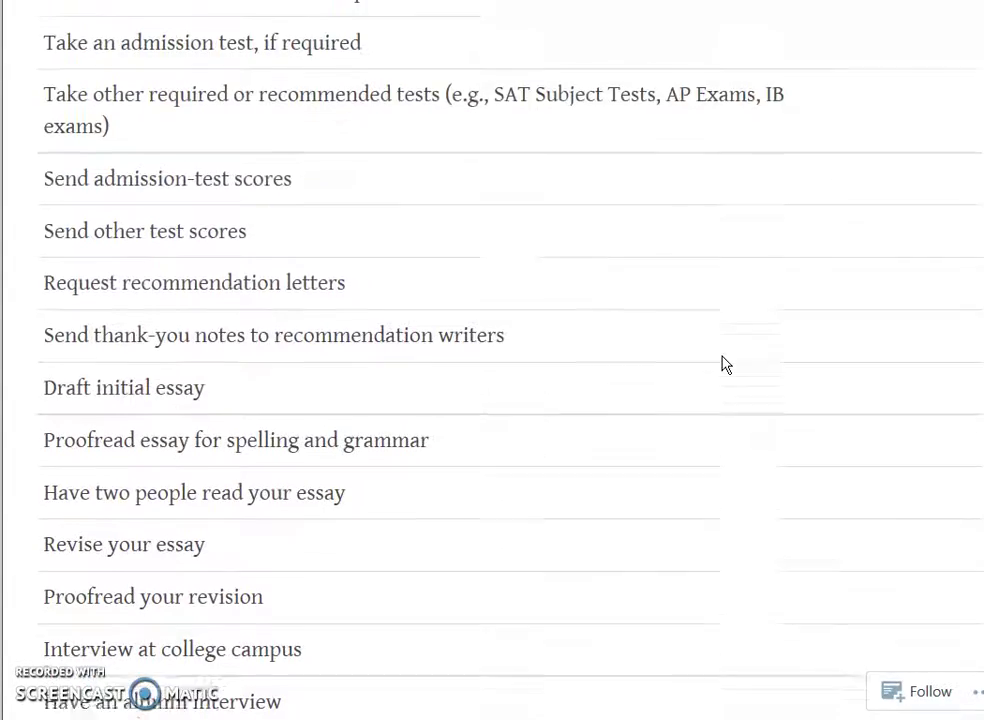
pyautogui.scroll(1, 725, 364)
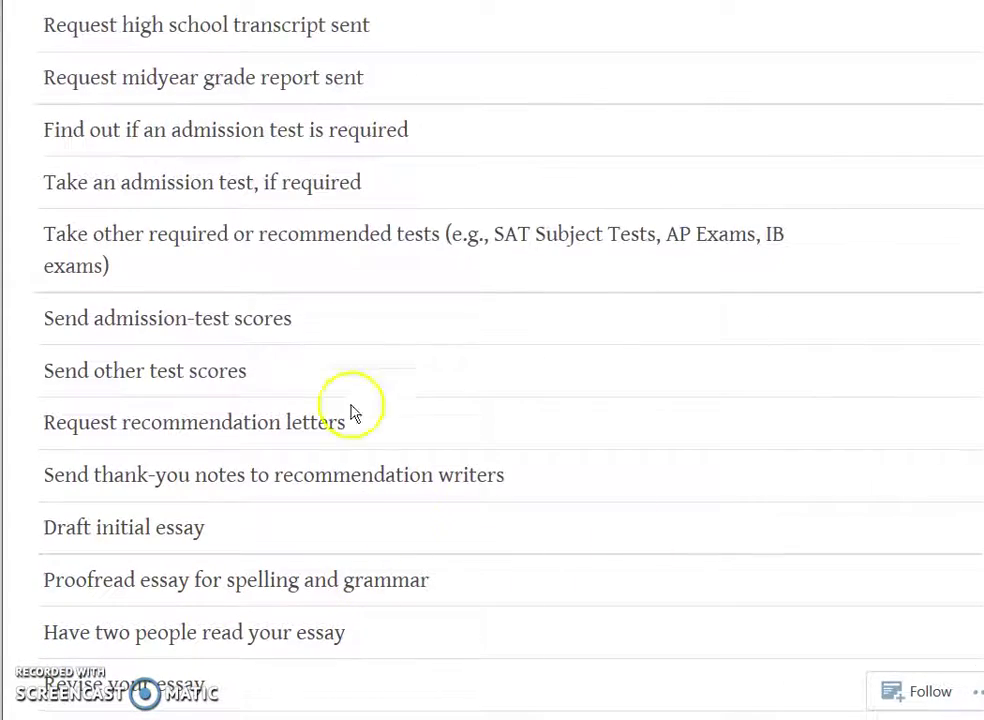
pyautogui.scroll(6, 373, 138)
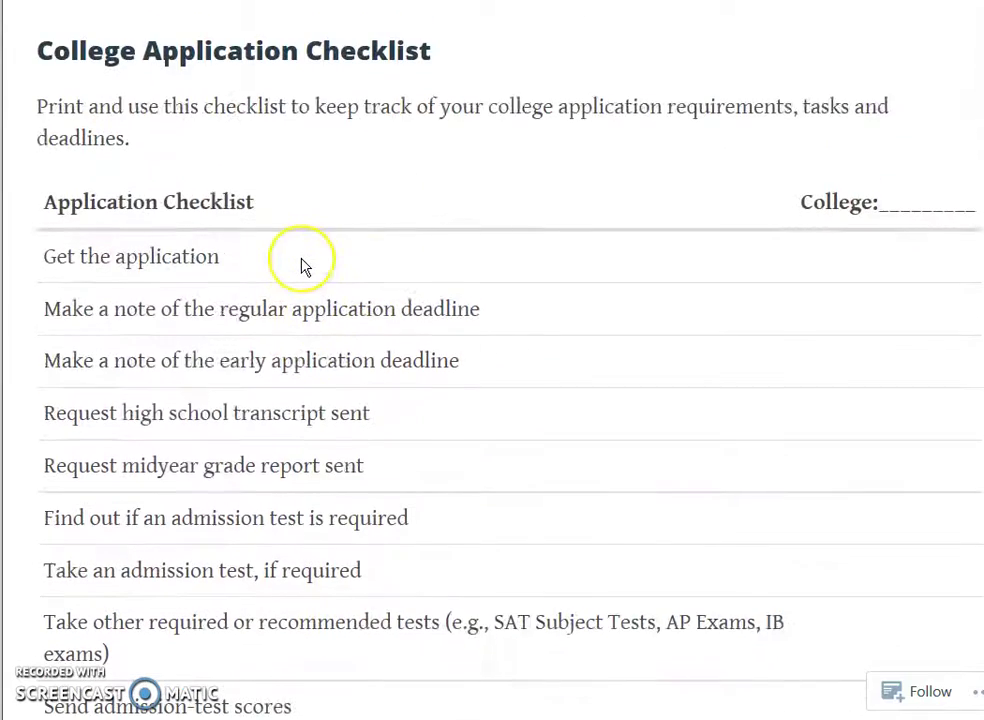
pyautogui.scroll(2, 305, 267)
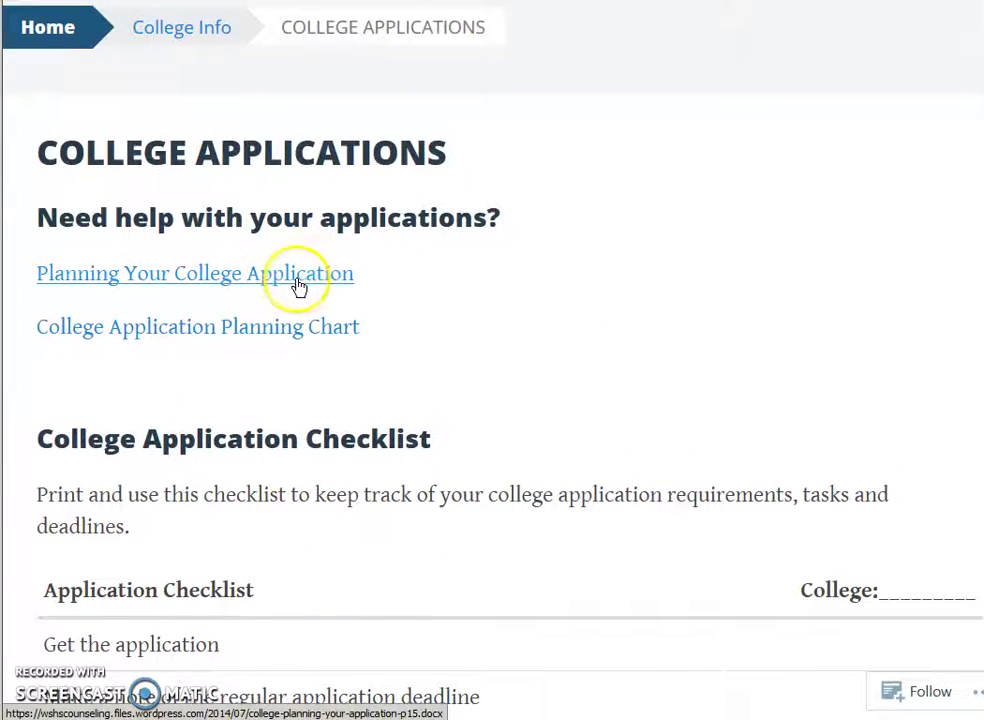
# Open the Planning Your College Application document (college-planning-your-application-p15.docx) in Microsoft Word
pyautogui.click(295, 283)
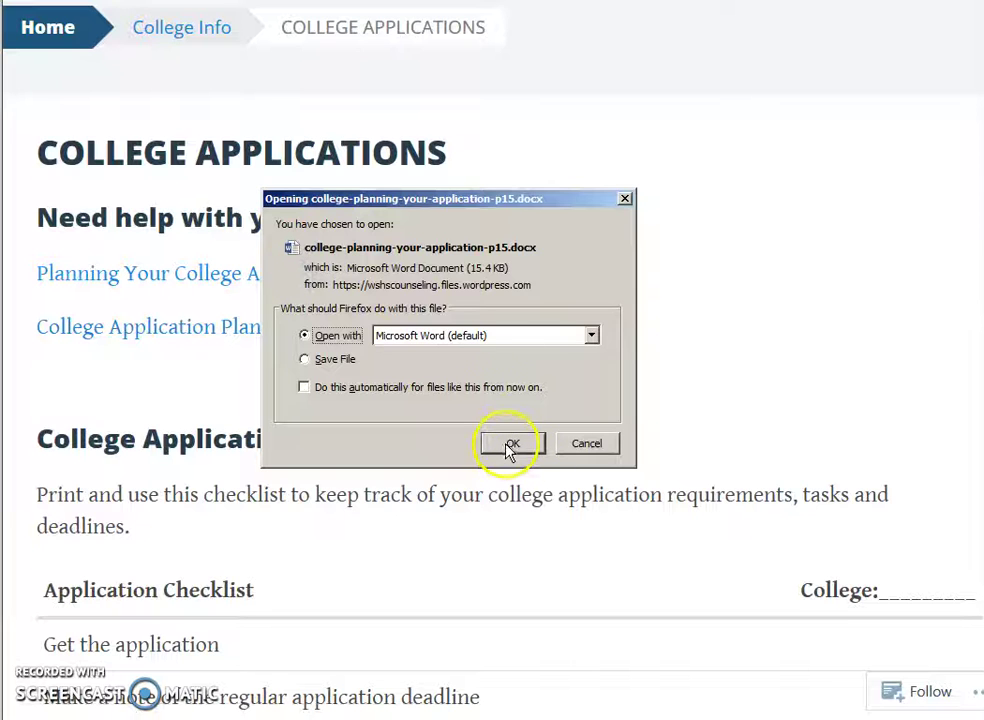
pyautogui.click(510, 446)
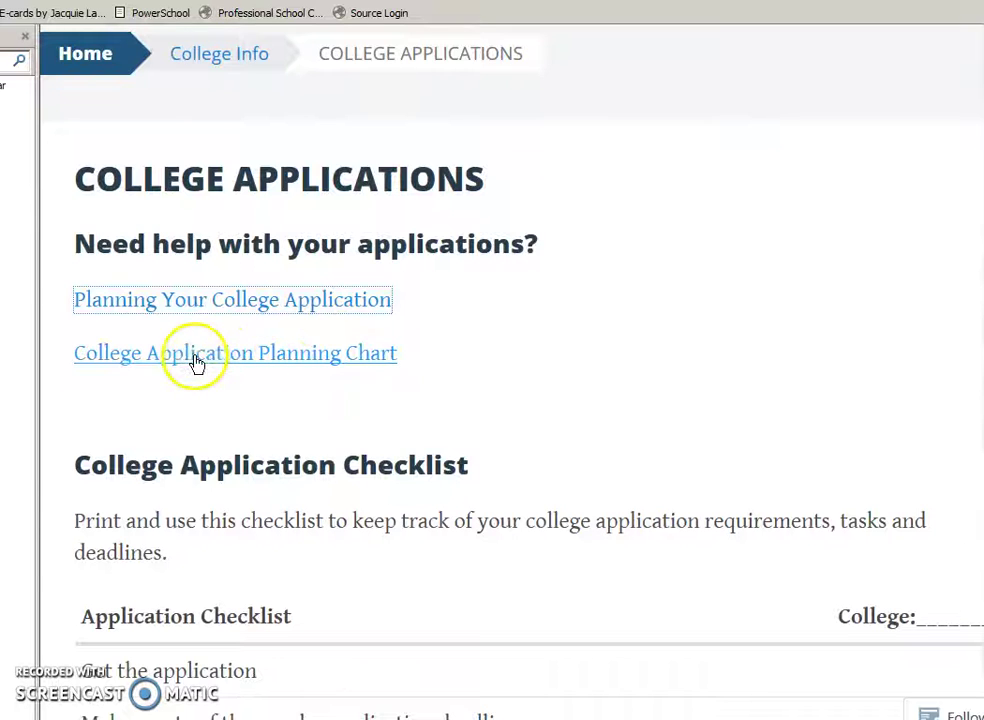
# Open the College Application Planning Chart (college-application-chart.docx) in Word
pyautogui.click(195, 358)
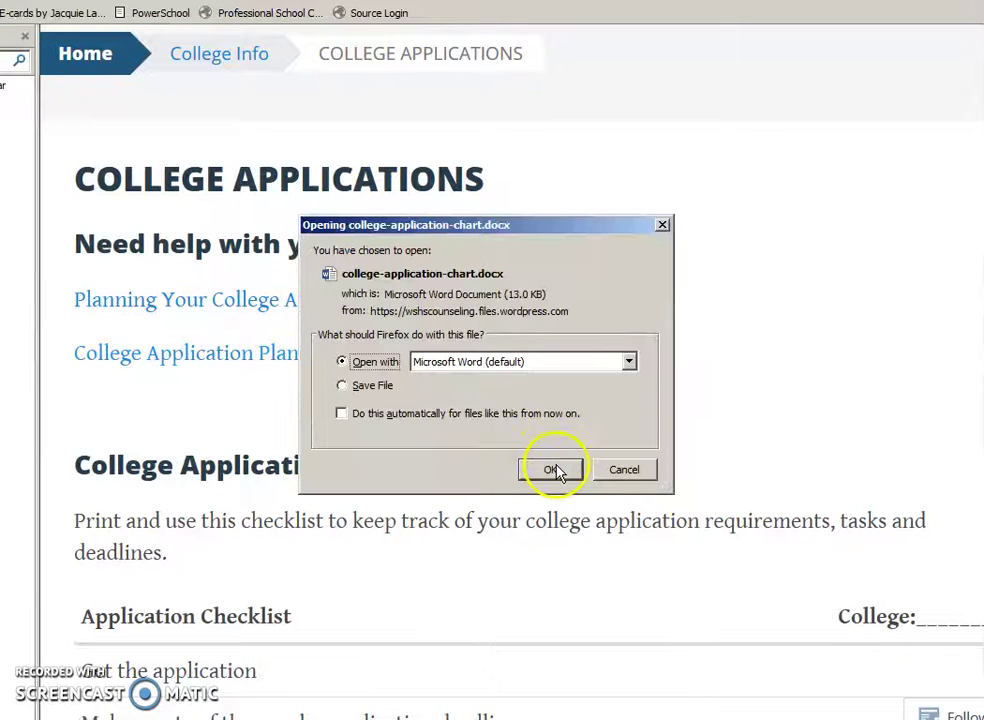
pyautogui.click(549, 470)
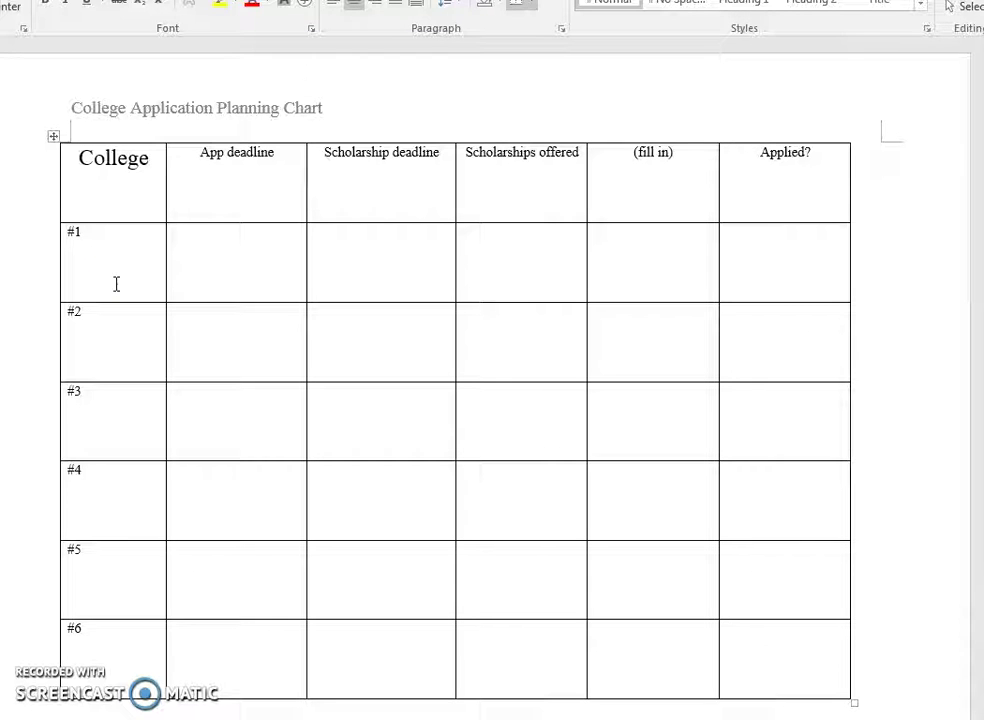
# Enter UW under #1 with an app deadline of Nov 15
pyautogui.click(114, 301)
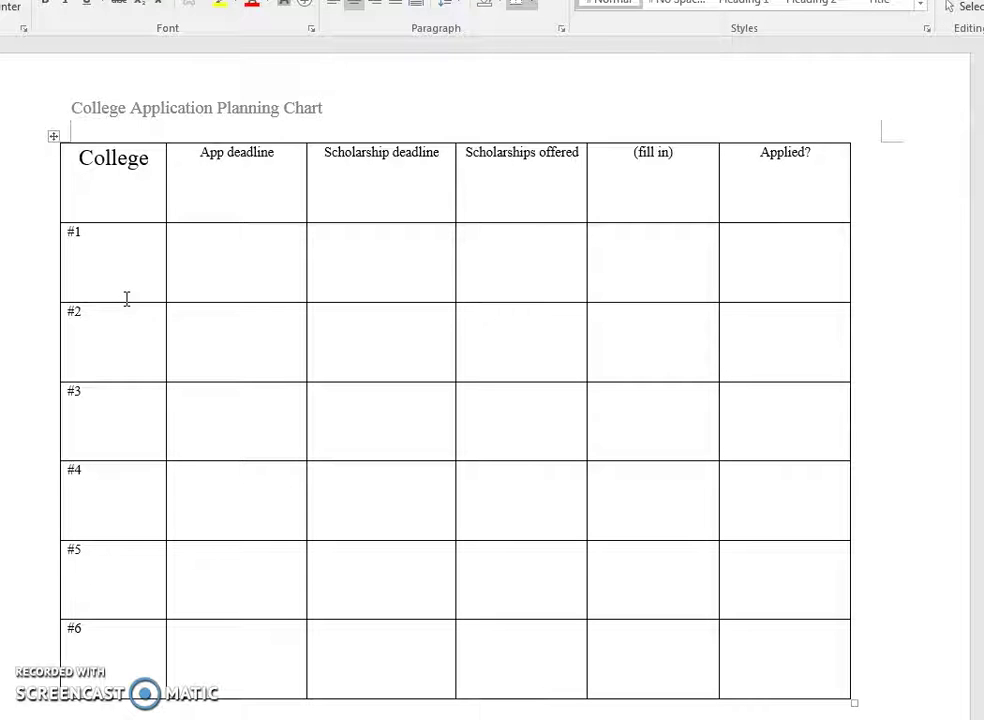
pyautogui.click(103, 265)
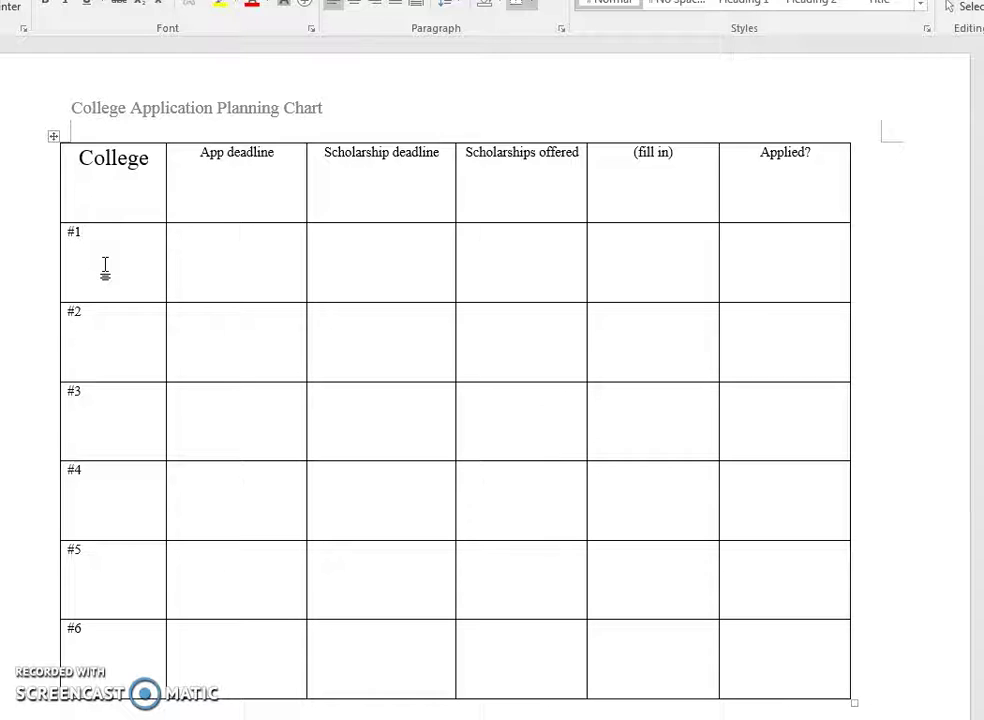
pyautogui.press('Return')
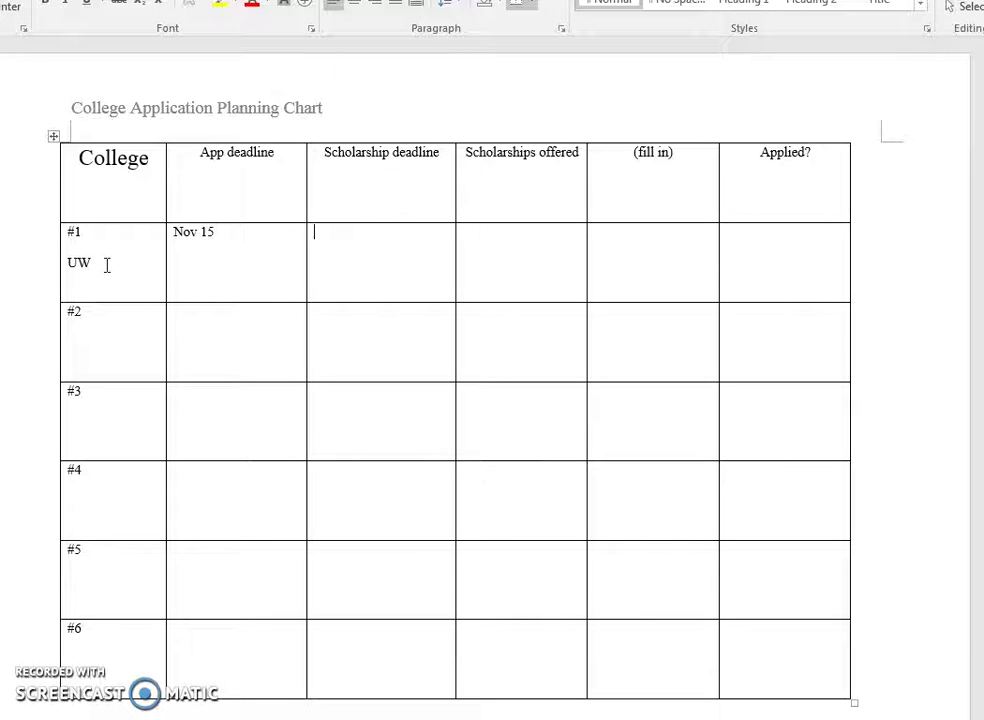
pyautogui.press('Tab')
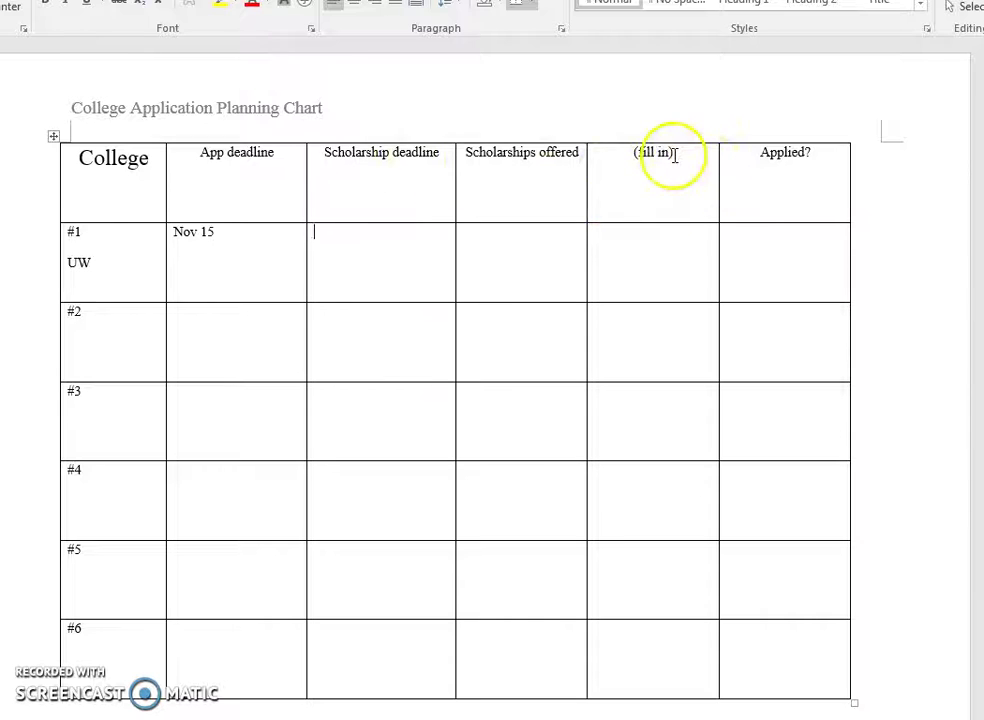
# Rename the (fill in) header to 'Personal Essay?' and enter Yes / completed for row #1
pyautogui.moveTo(672, 156); pyautogui.dragTo(620, 152)
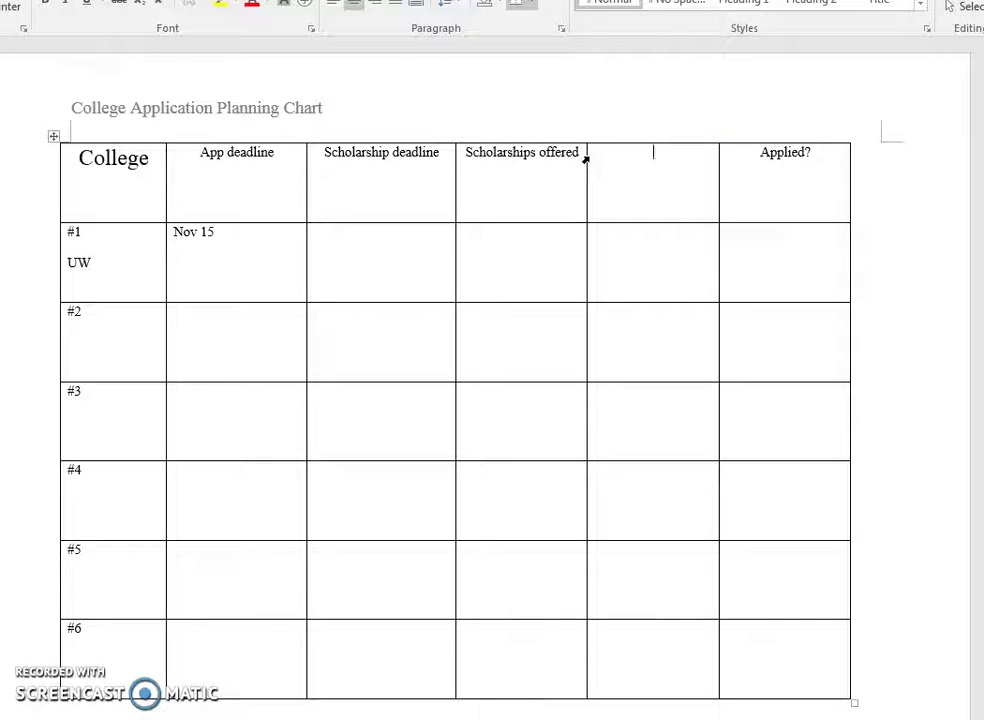
pyautogui.write('persona')
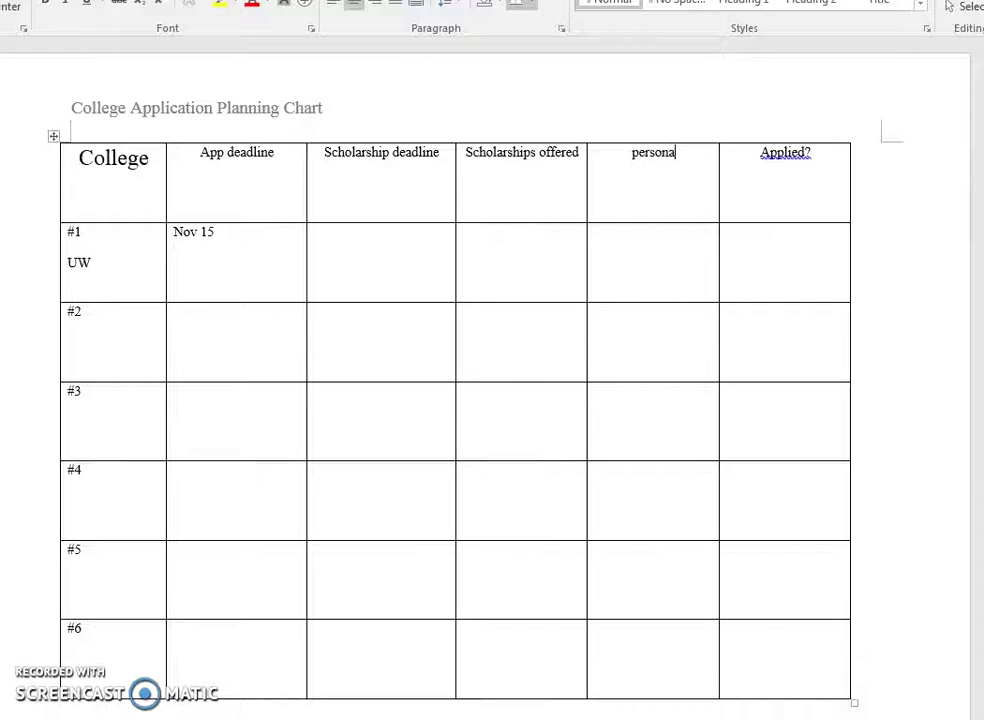
pyautogui.write('l Essay')
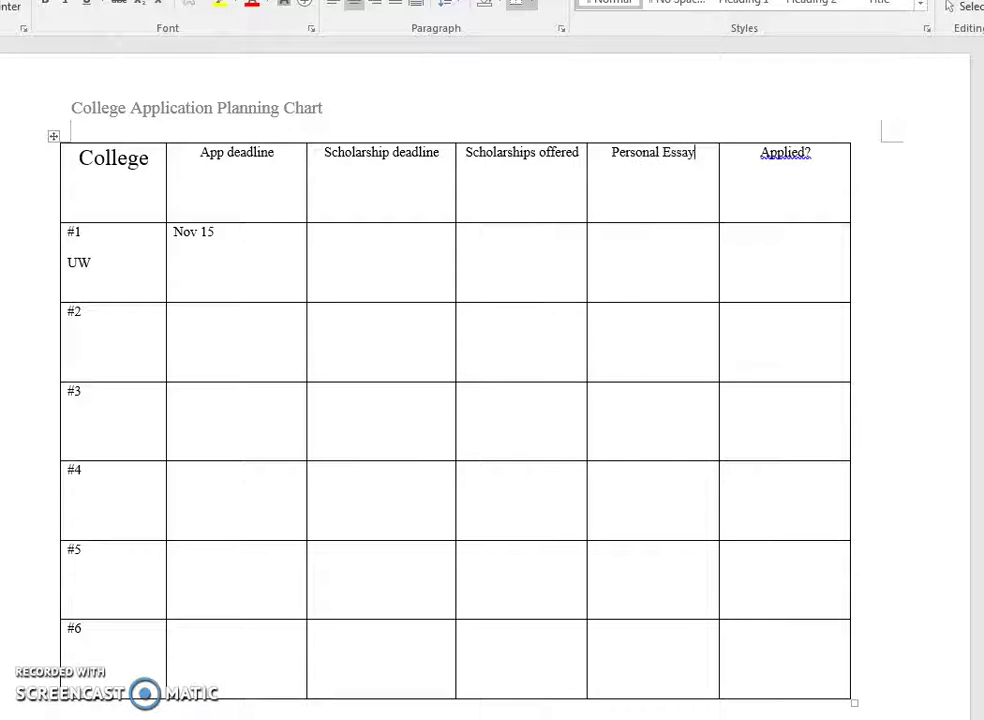
pyautogui.write('?')
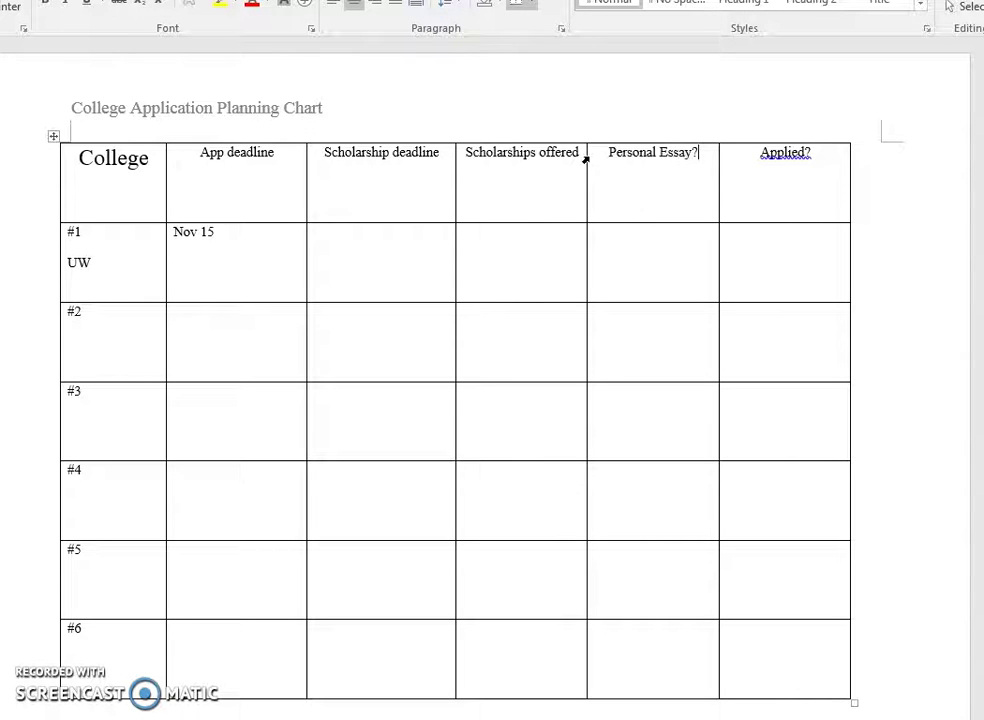
pyautogui.click(632, 288)
pyautogui.write('Yes')
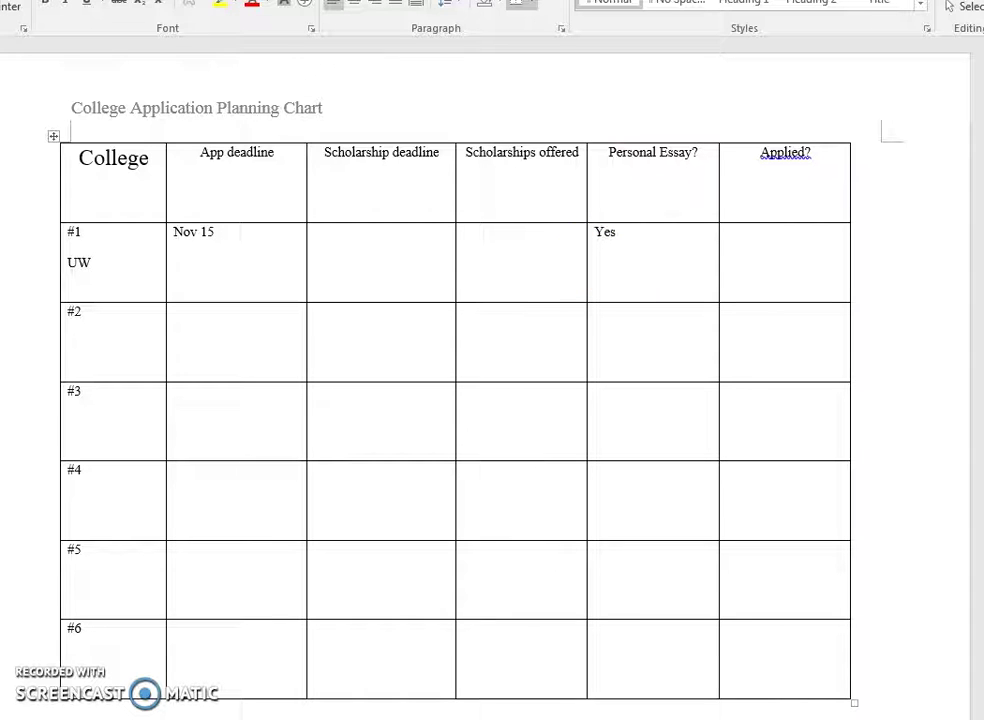
pyautogui.press('Return')
pyautogui.write('completed')
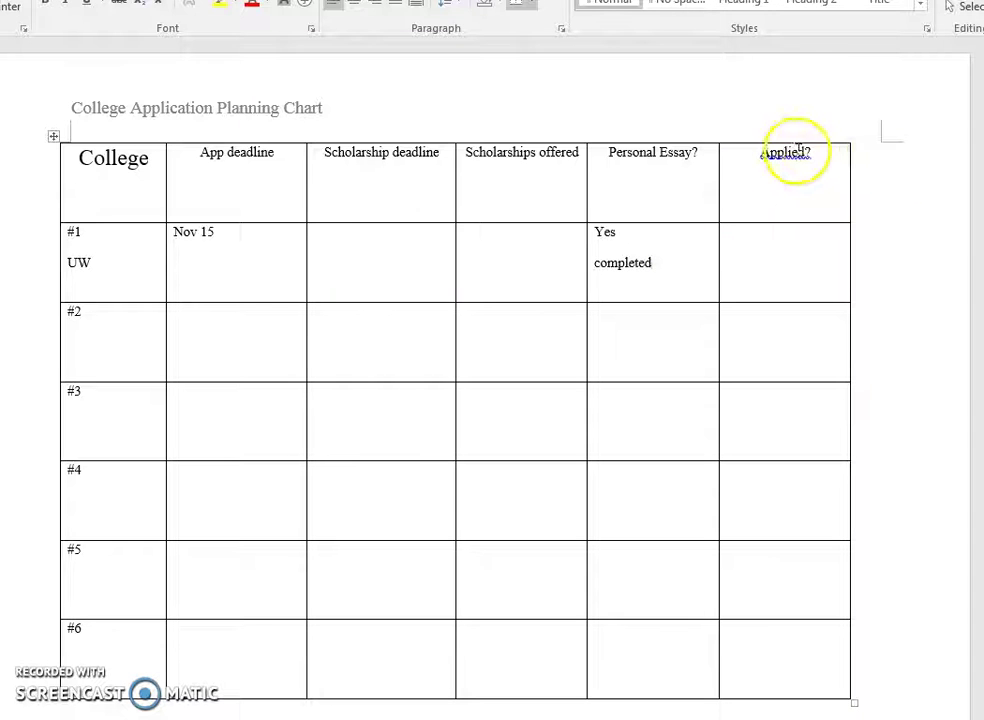
# Rename the Applied? header to 'Letter of Rec?'
pyautogui.moveTo(803, 152); pyautogui.dragTo(727, 151)
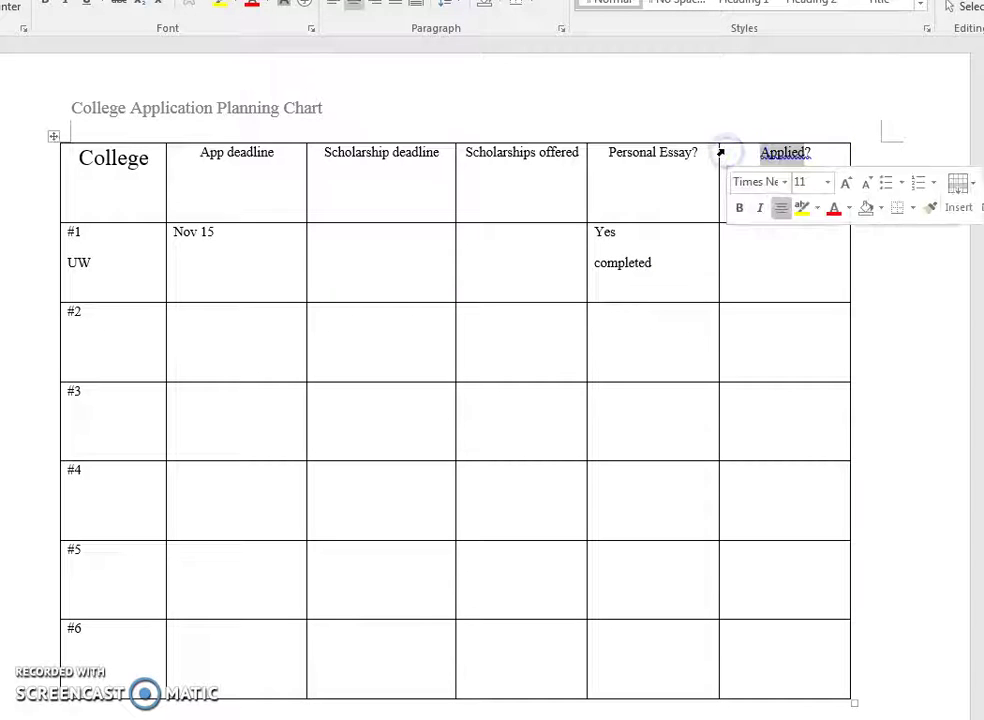
pyautogui.press('BackSpace')
pyautogui.write('Letter of ')
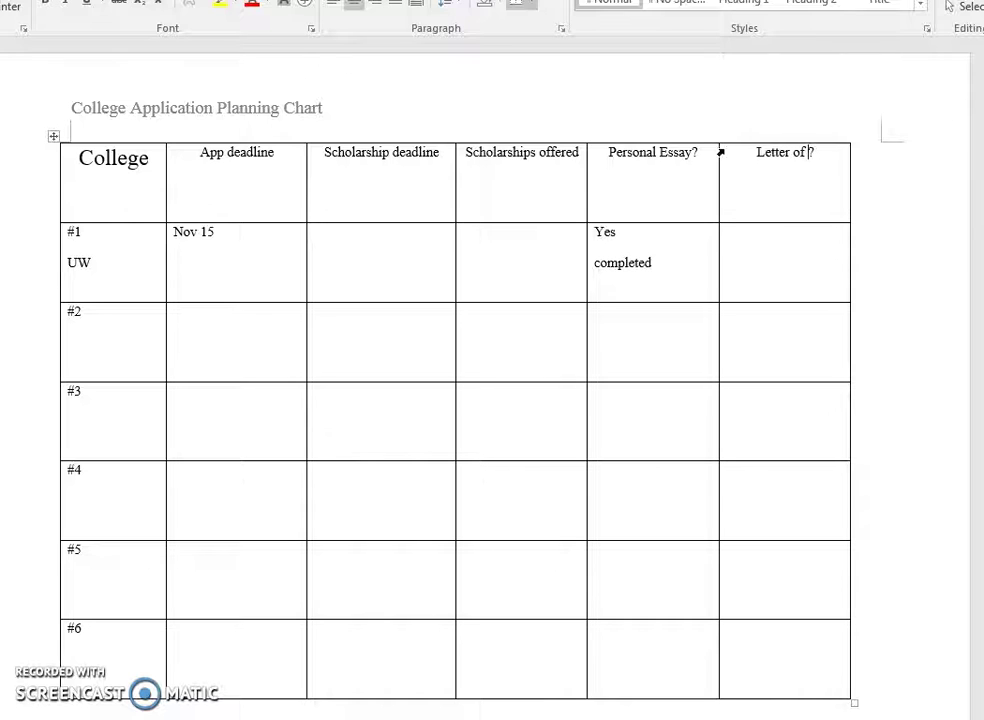
pyautogui.write('Reco')
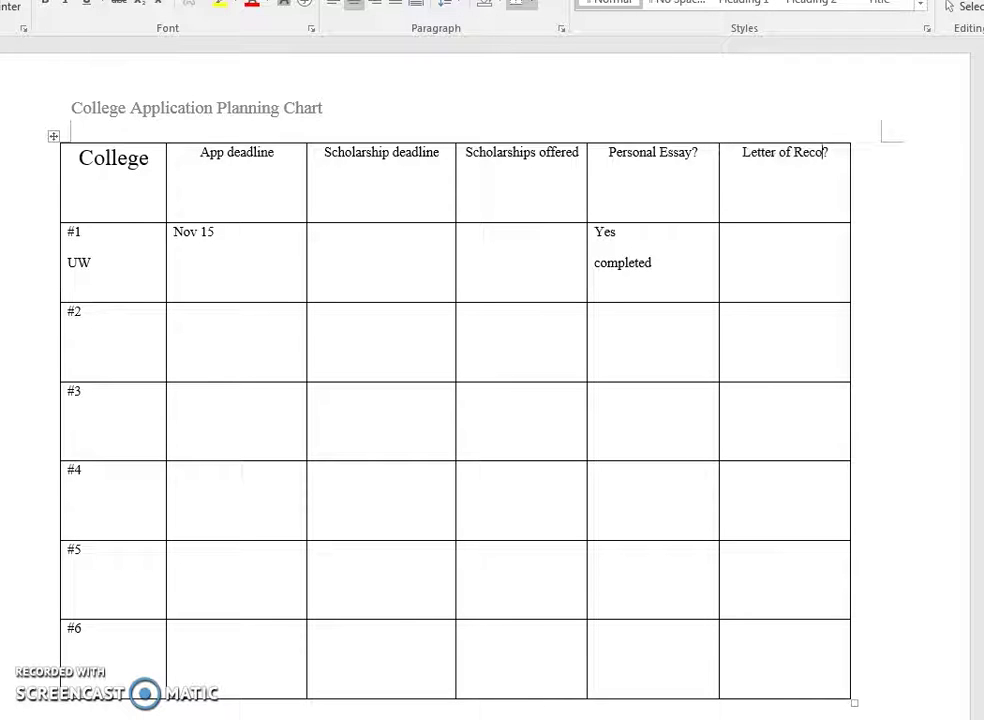
pyautogui.press('BackSpace')
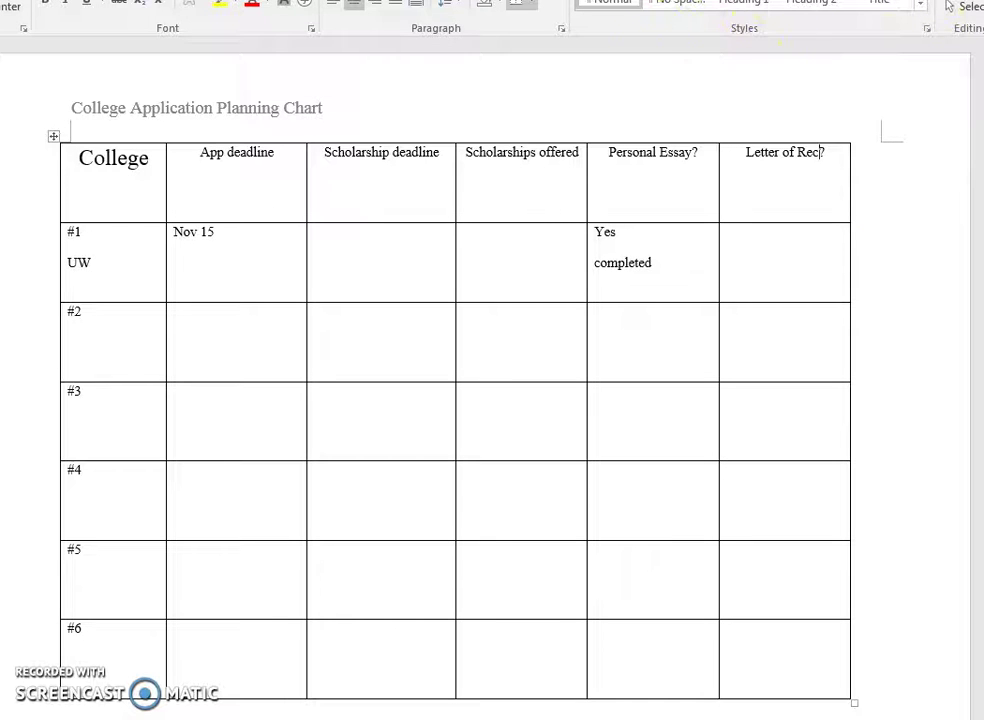
# Try closing the chart, cancel the Save As dialog, and bring back the save-changes prompt
pyautogui.hotkey('ctrl', 'w')
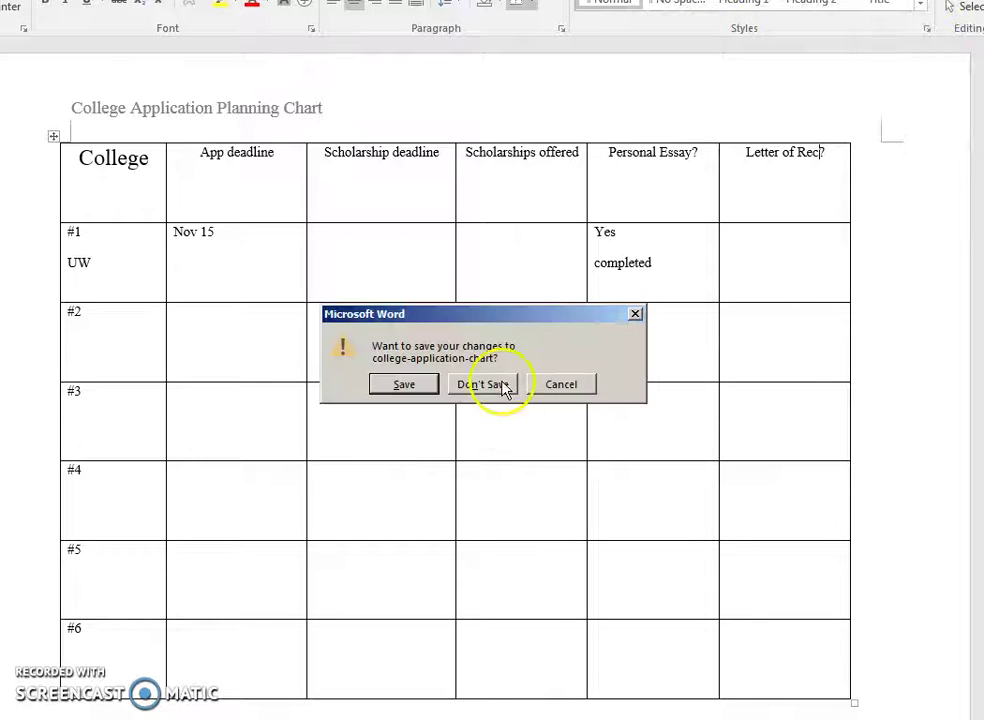
pyautogui.click(418, 385)
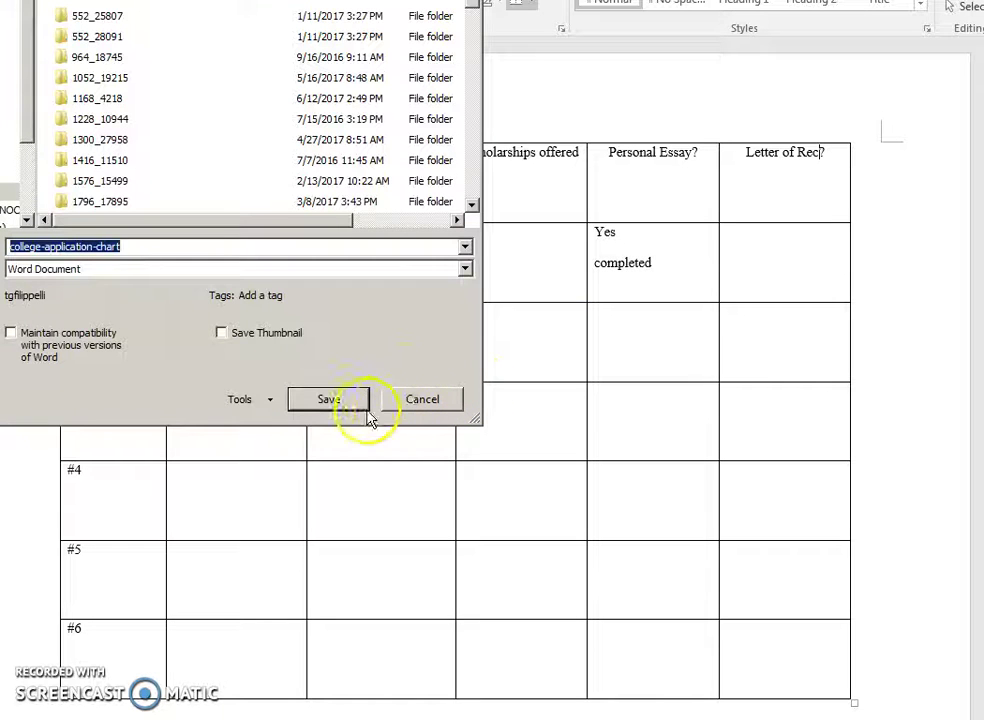
pyautogui.click(393, 400)
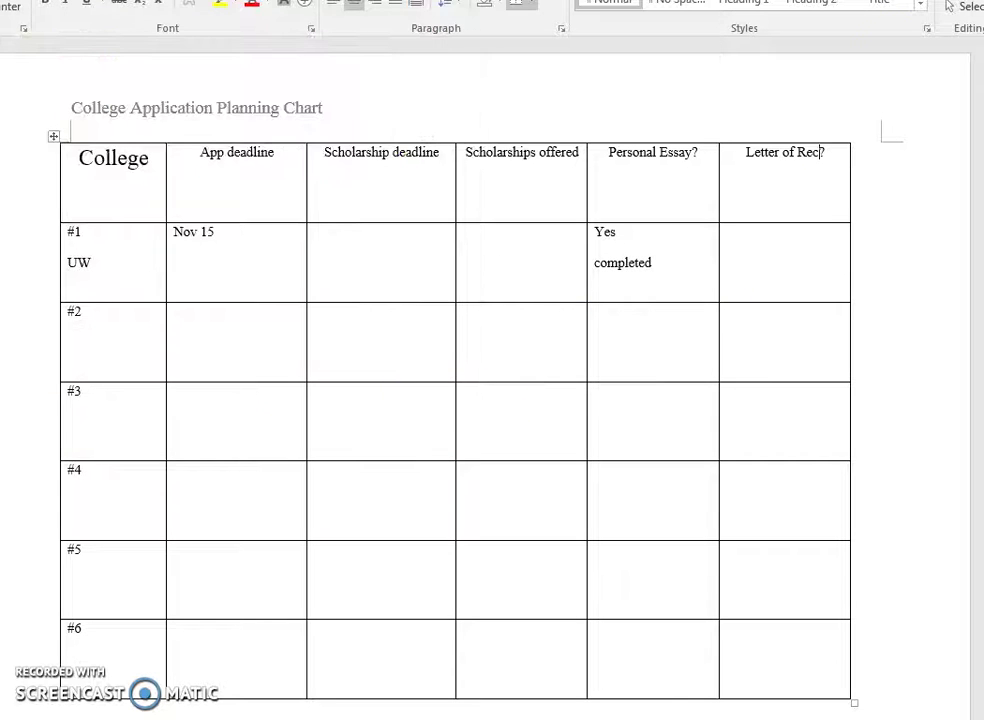
pyautogui.hotkey('alt', 'F4')
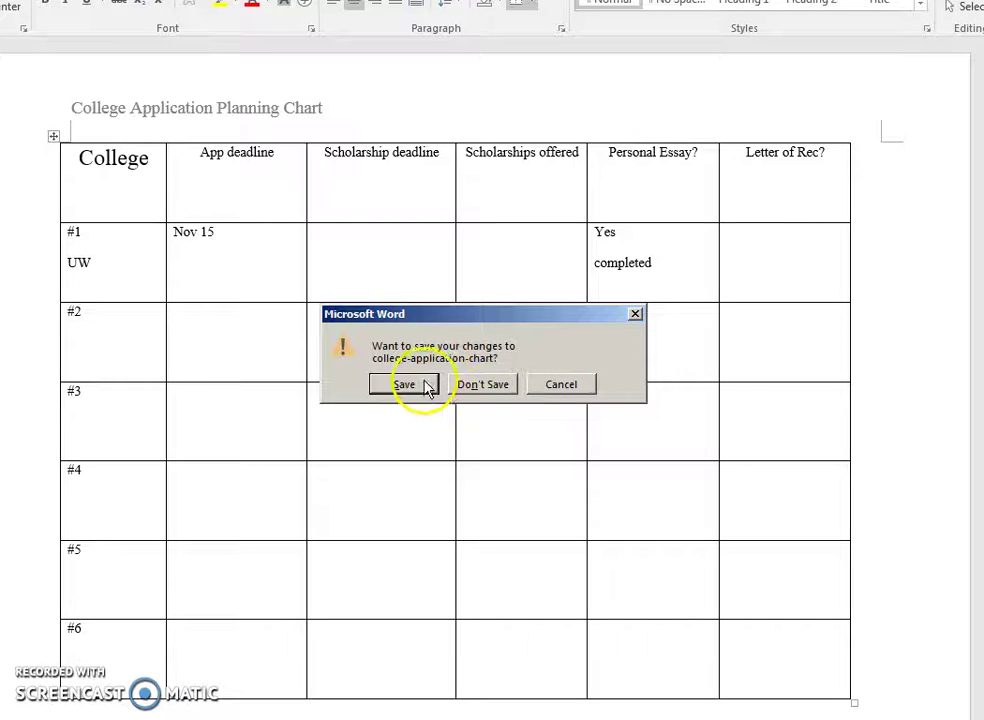
# Close Word without saving the planning chart
pyautogui.click(487, 384)
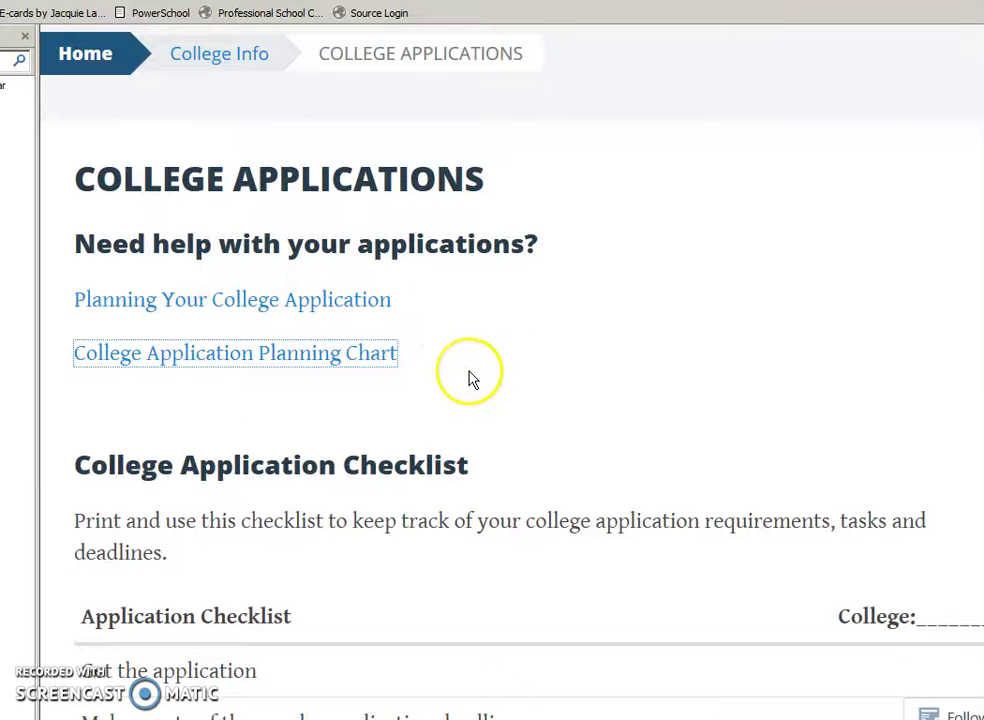
pyautogui.scroll(-3, 472, 380)
pyautogui.scroll(3, 470, 380)
pyautogui.scroll(1, 470, 380)
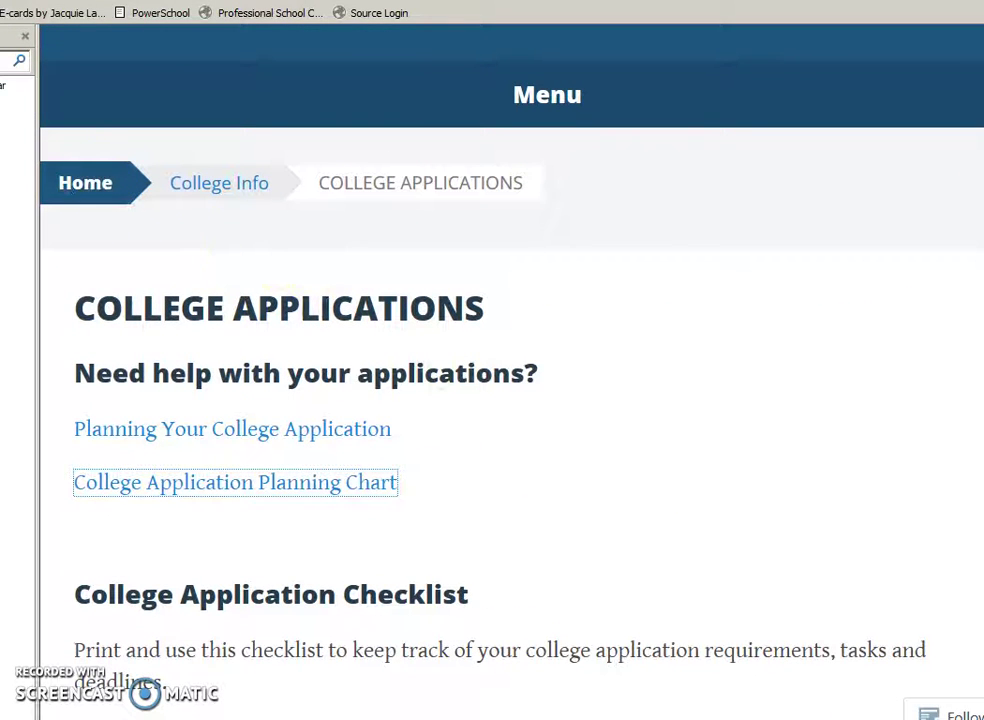
# Return to College Info and find college search sites like BigFuture and Road Map to College
pyautogui.hotkey('alt', 'Left')
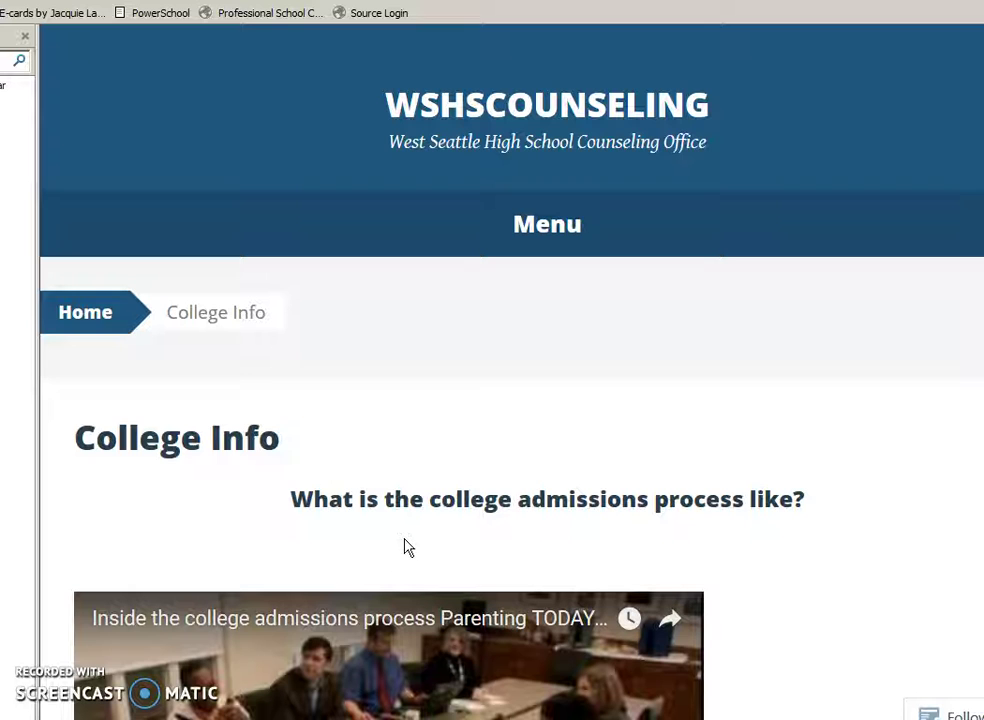
pyautogui.scroll(-2, 630, 565)
pyautogui.scroll(-2, 638, 583)
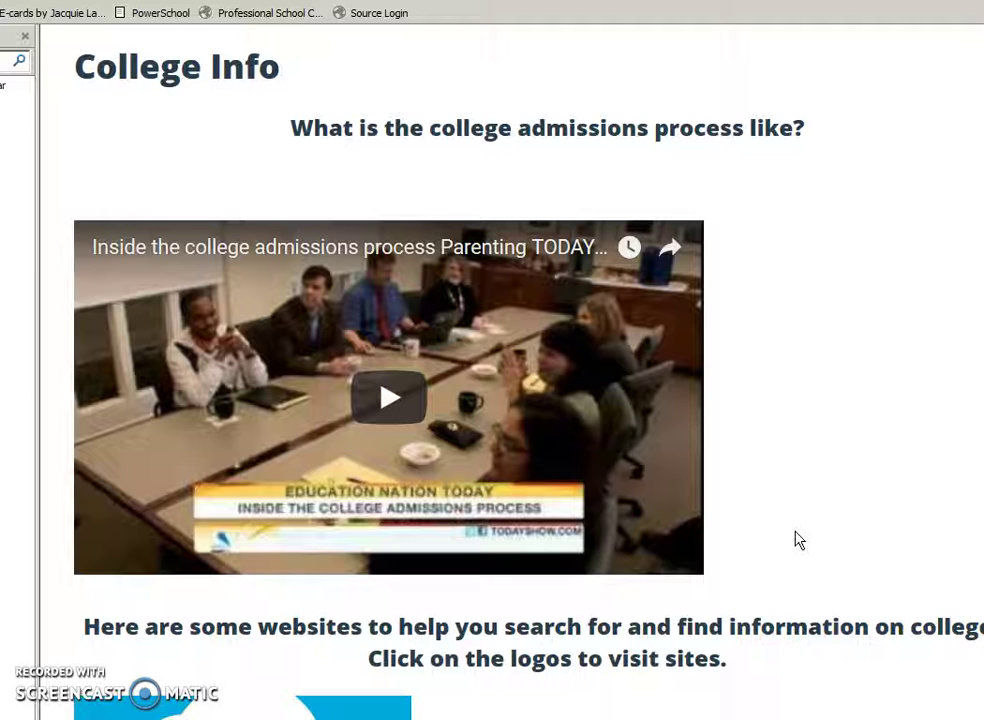
pyautogui.click(798, 538)
pyautogui.scroll(-2, 800, 541)
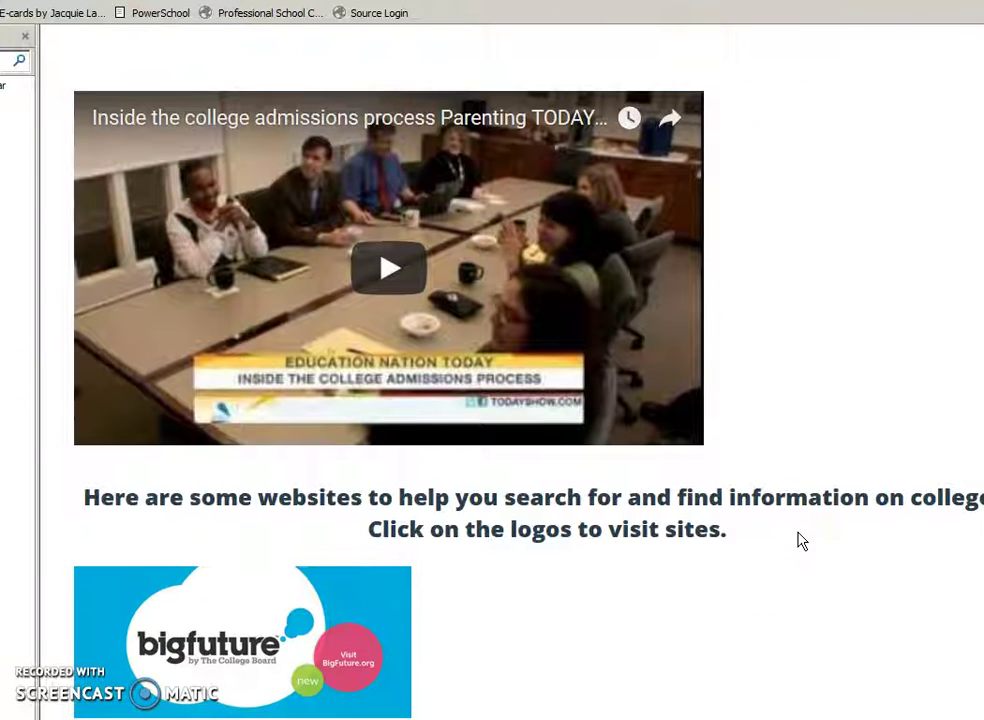
pyautogui.click(785, 578)
pyautogui.click(806, 600)
pyautogui.scroll(-1, 809, 604)
pyautogui.scroll(-3, 809, 604)
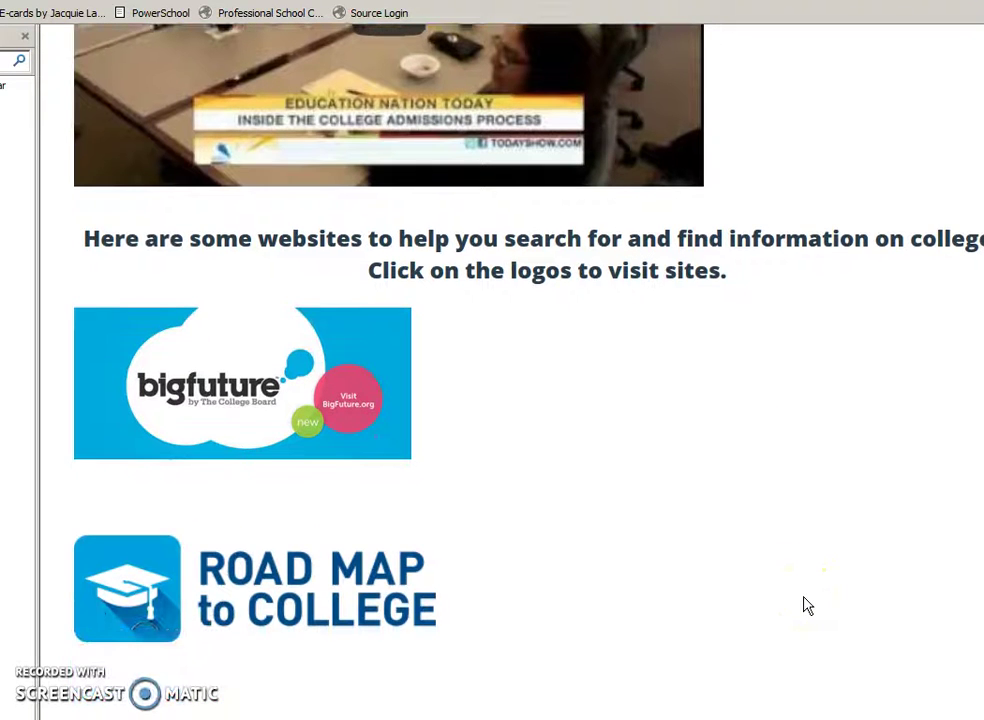
# Go to BigFuture and open Find Colleges > College Search
pyautogui.click(796, 604)
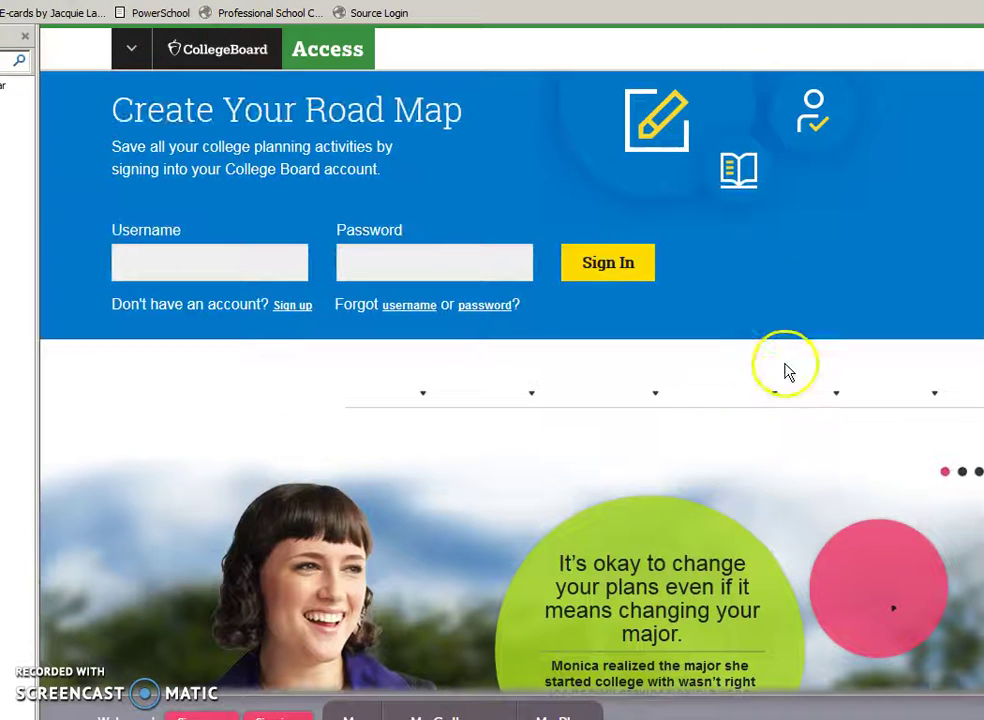
pyautogui.moveTo(852, 395)
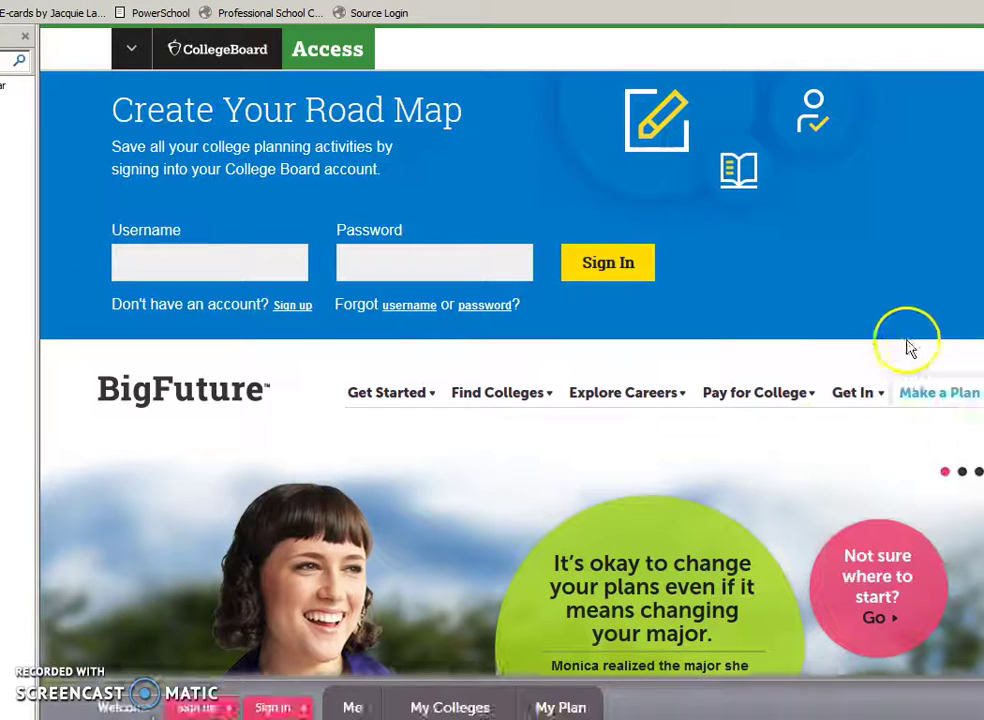
pyautogui.scroll(-1, 856, 265)
pyautogui.moveTo(401, 292)
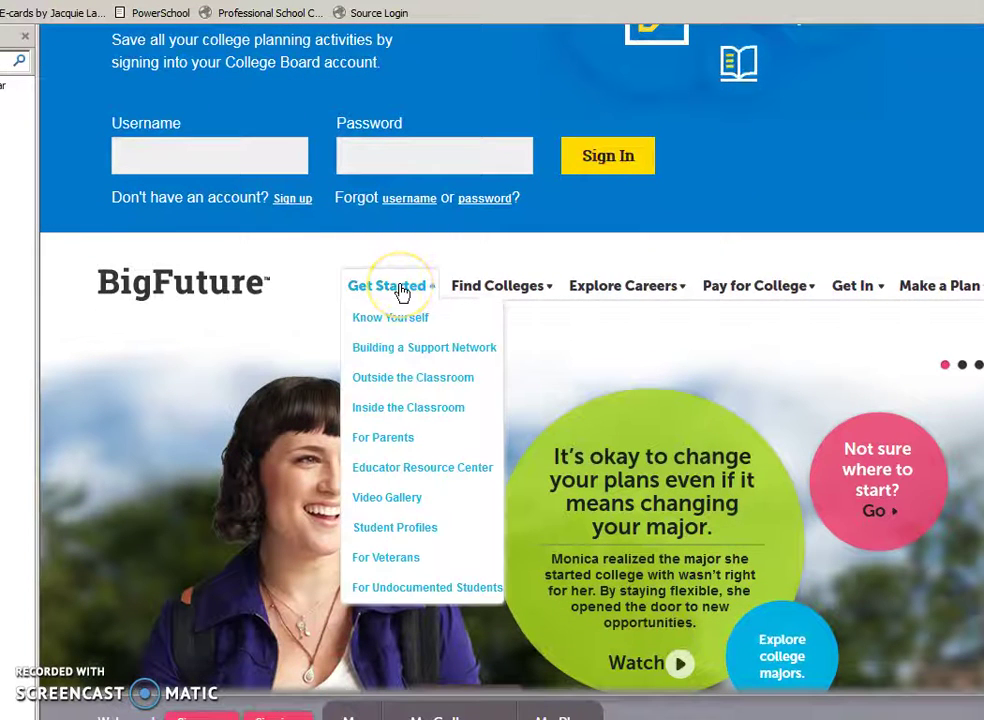
pyautogui.moveTo(471, 292)
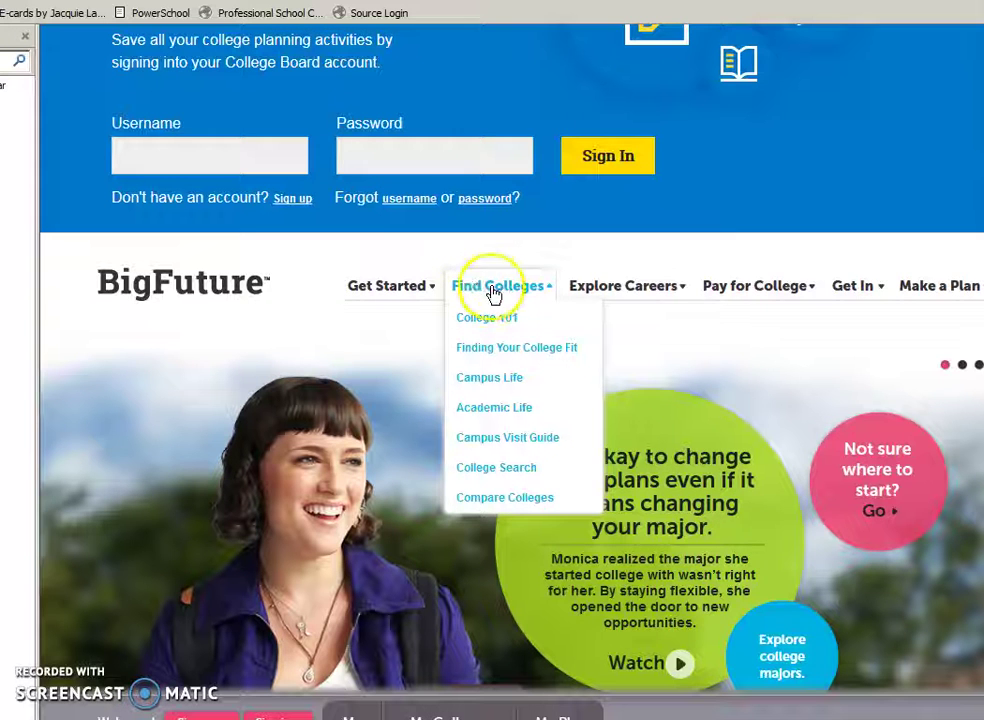
pyautogui.moveTo(598, 300)
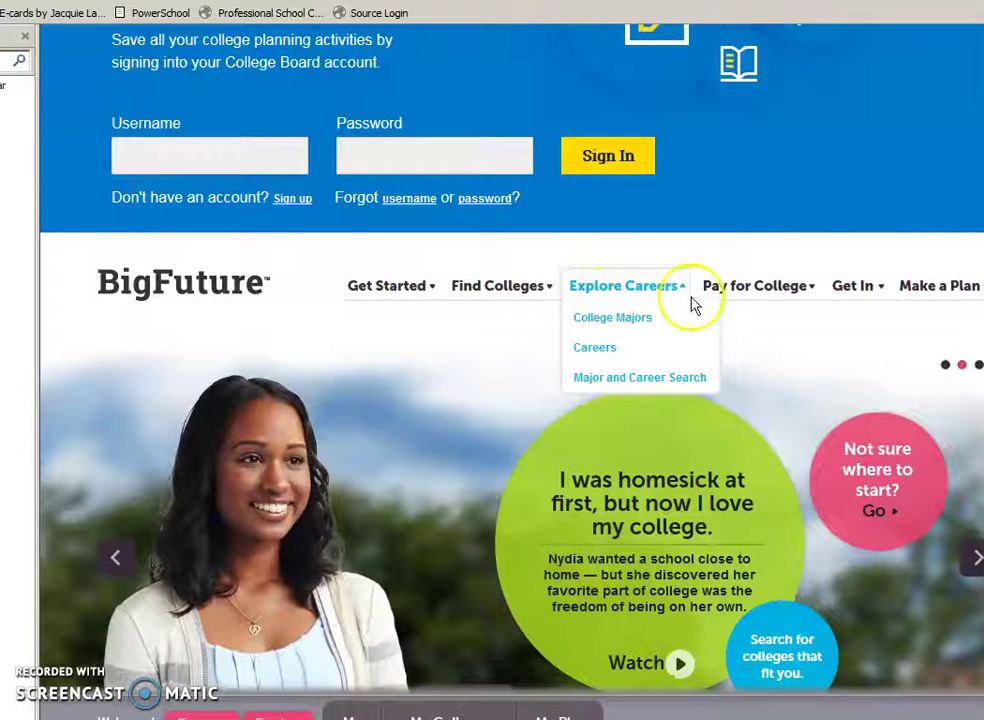
pyautogui.moveTo(795, 314)
pyautogui.scroll(-3, 790, 316)
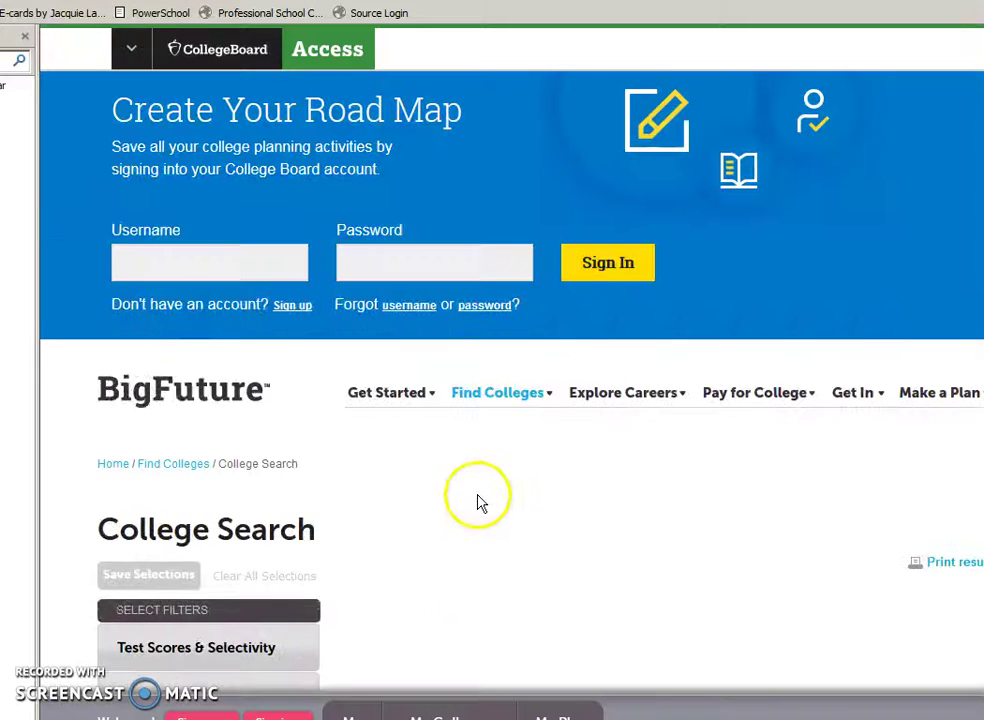
# Browse the College Search filter categories from Test Scores & Selectivity through Diversity
pyautogui.scroll(-4, 560, 457)
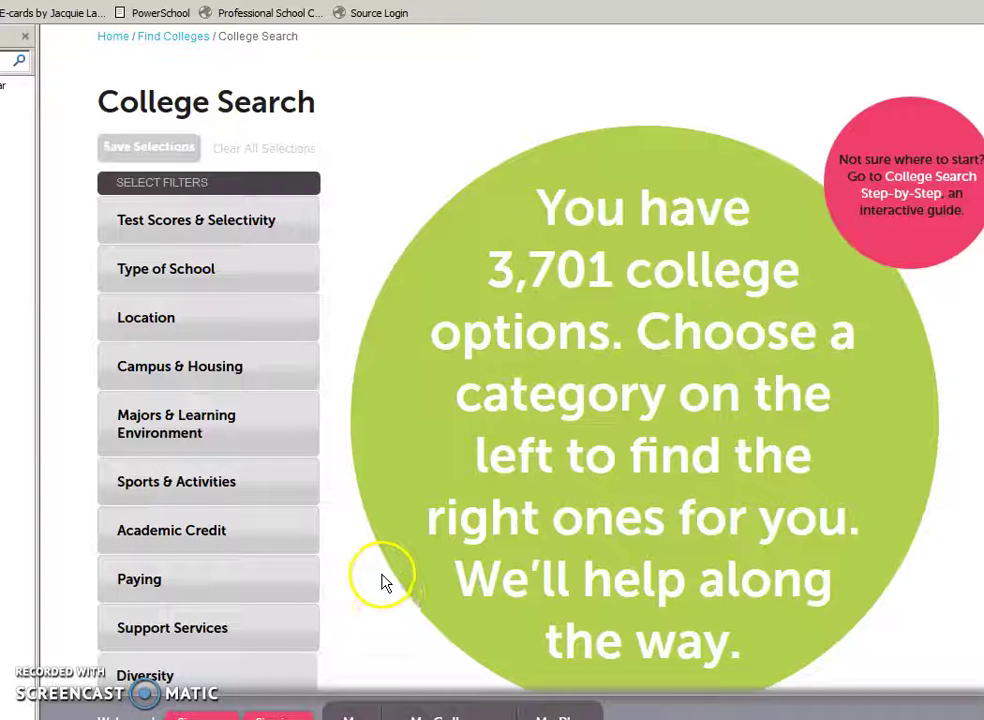
pyautogui.scroll(-1, 367, 576)
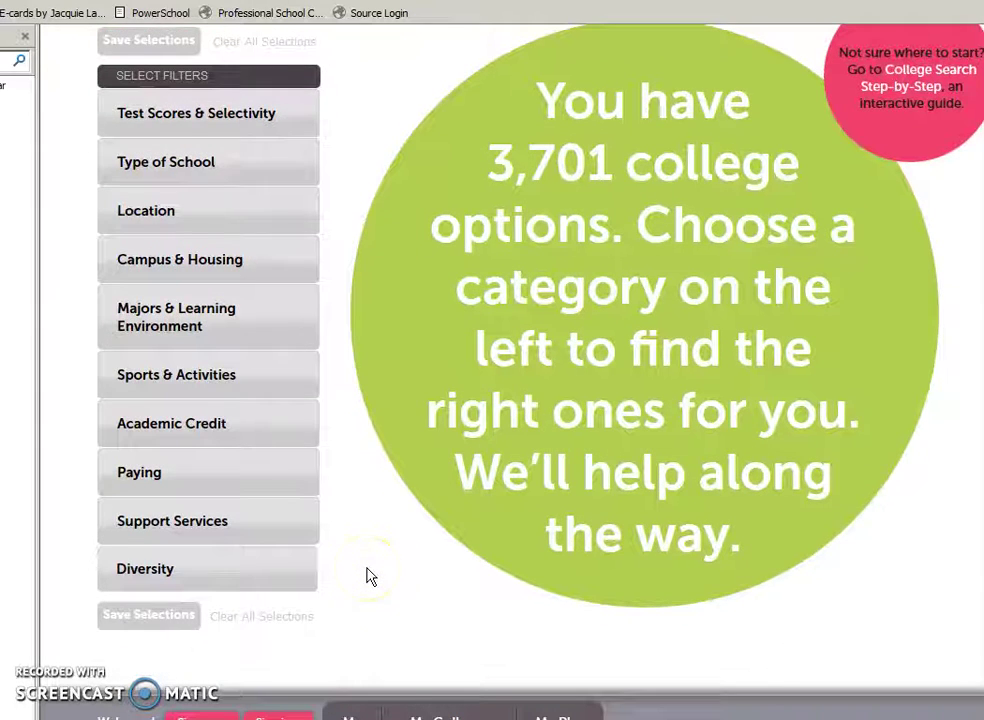
pyautogui.scroll(1, 368, 577)
pyautogui.scroll(-1, 368, 575)
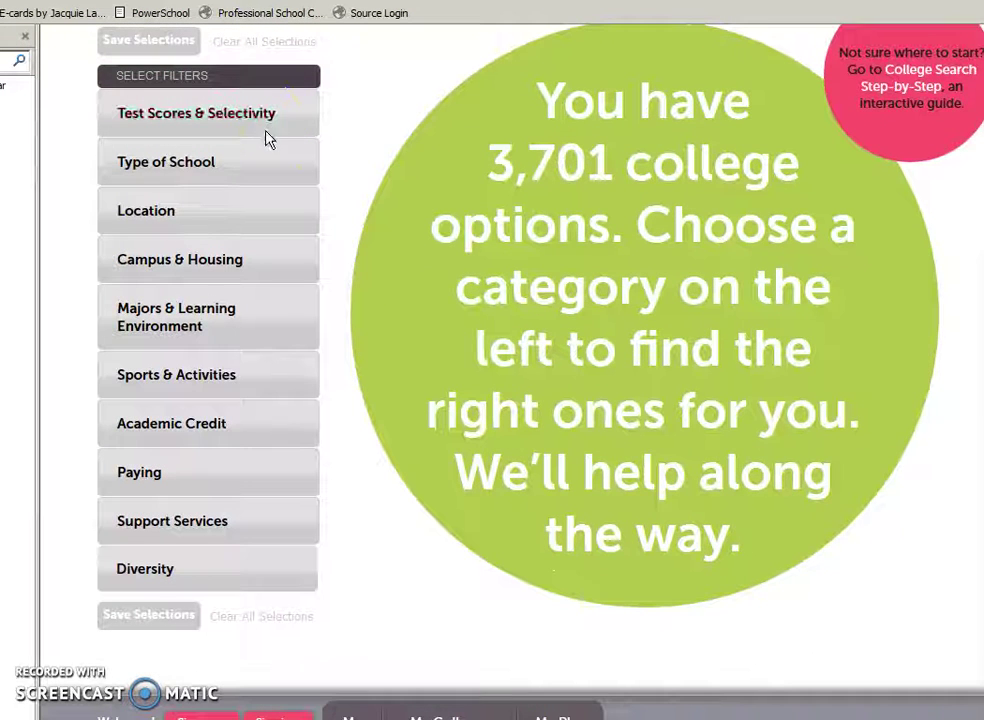
# In Majors & Learning Environment, require the Health and Medicine major family
pyautogui.click(231, 320)
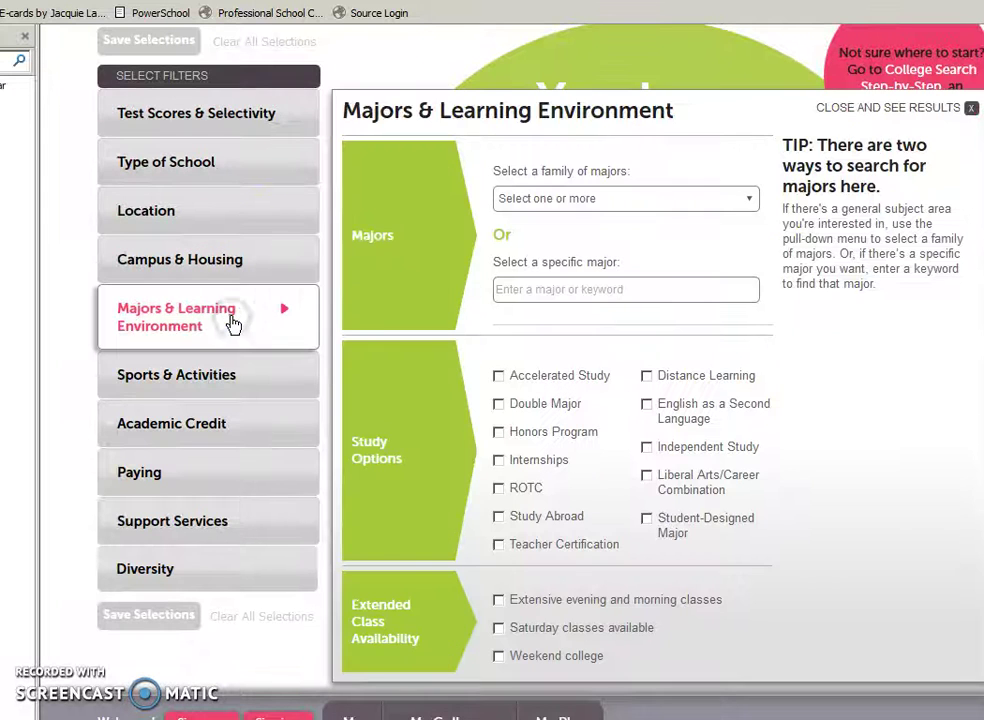
pyautogui.moveTo(593, 232)
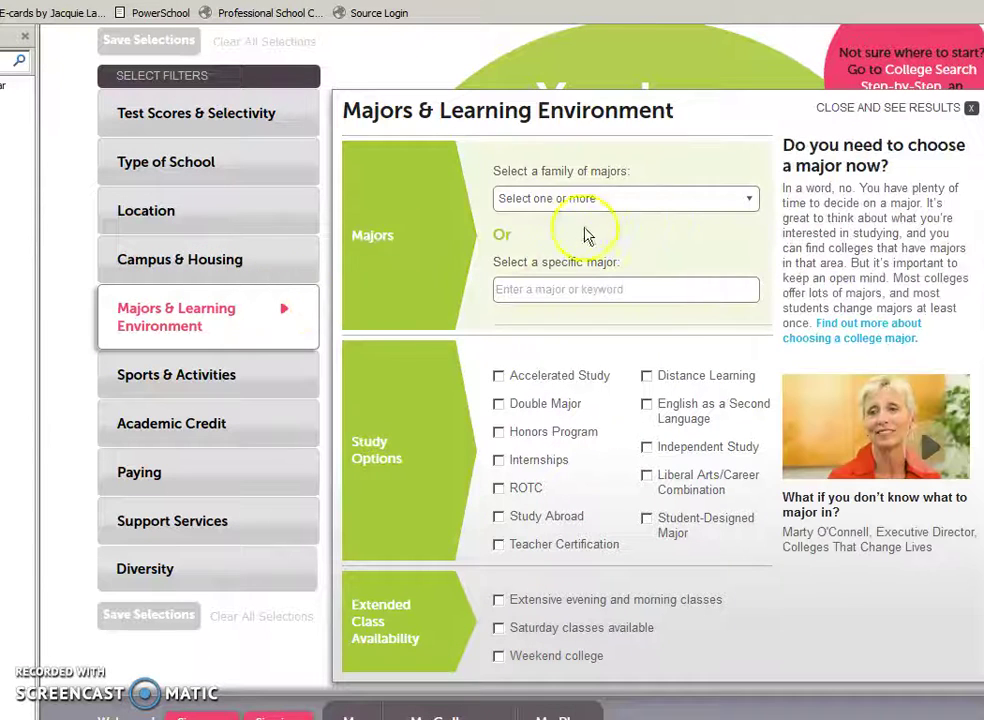
pyautogui.click(750, 204)
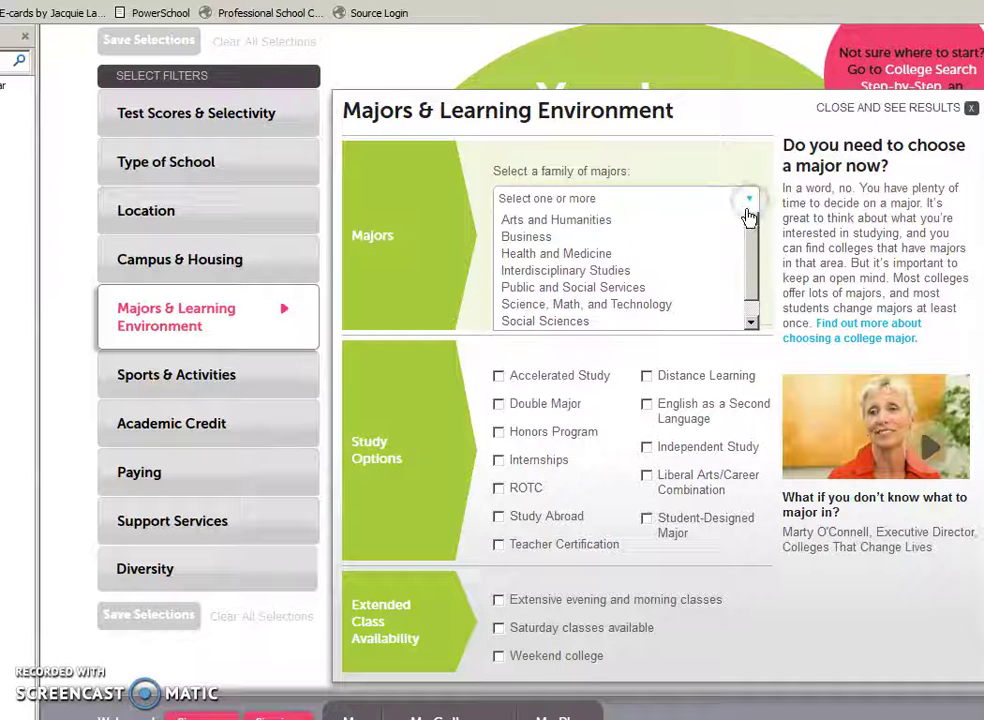
pyautogui.click(750, 209)
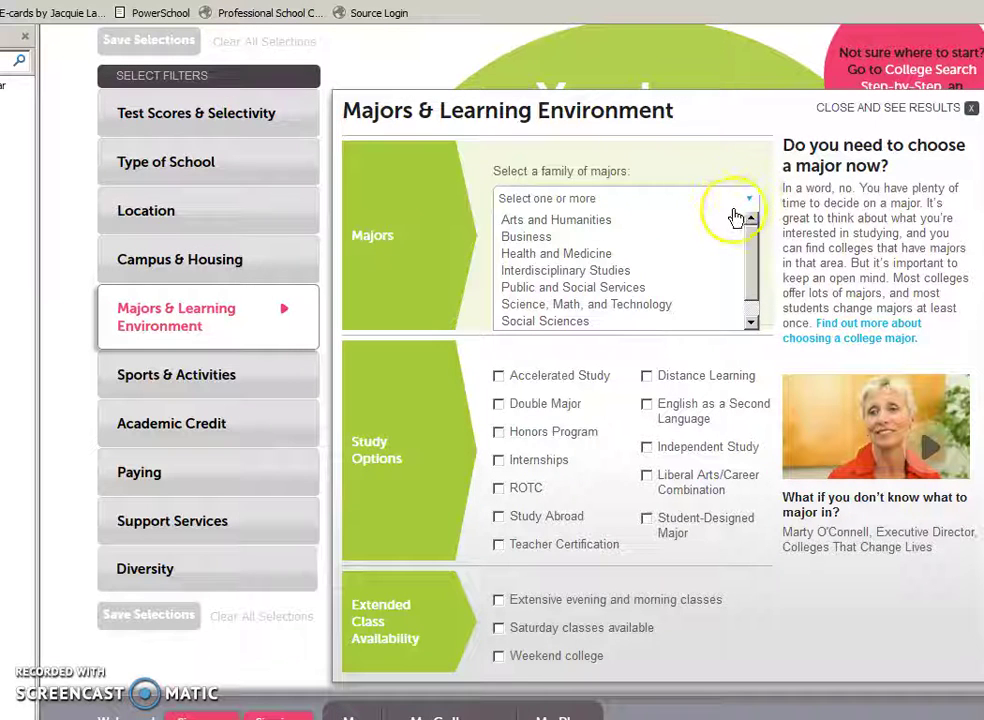
pyautogui.click(660, 256)
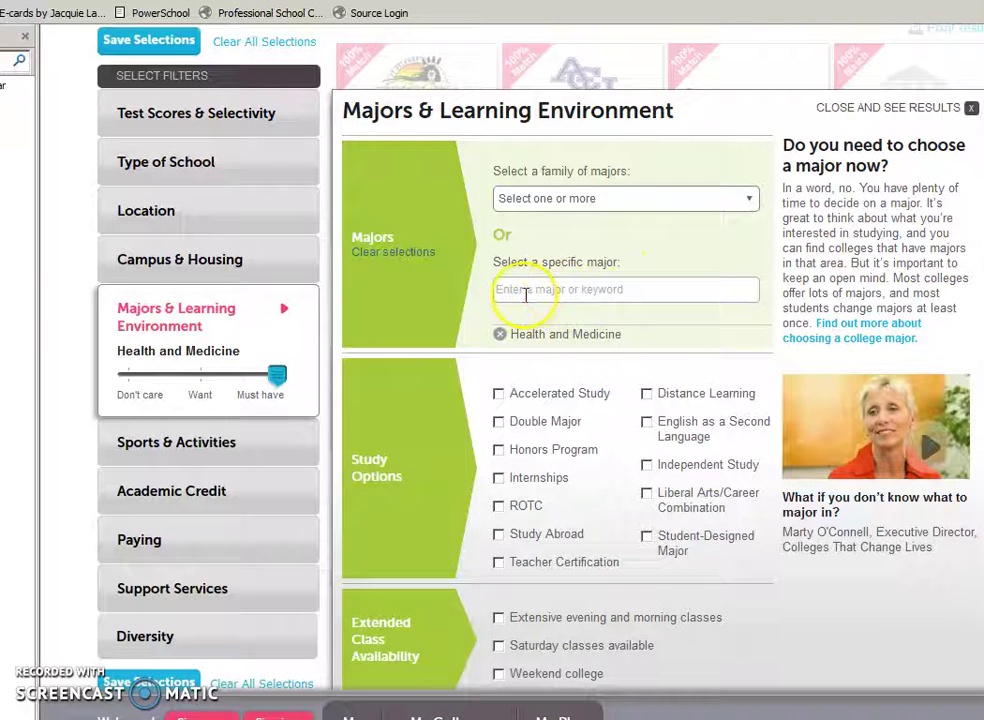
# Search 'nursing' and add Nursing Practice as a must-have major
pyautogui.click(530, 294)
pyautogui.click(560, 257)
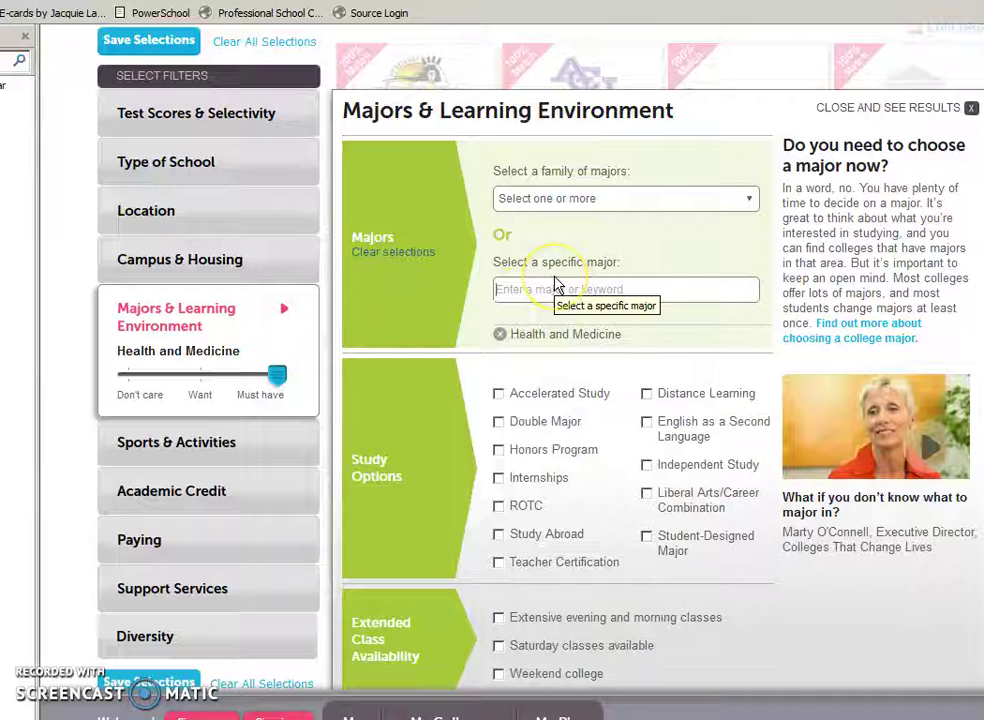
pyautogui.write('nursing')
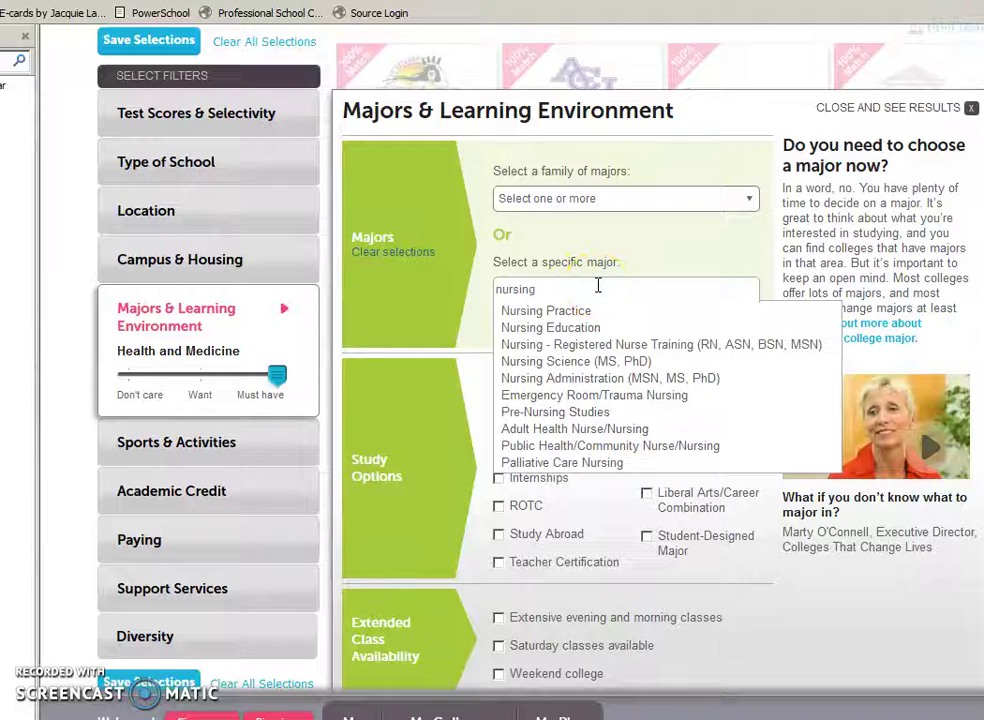
pyautogui.click(537, 312)
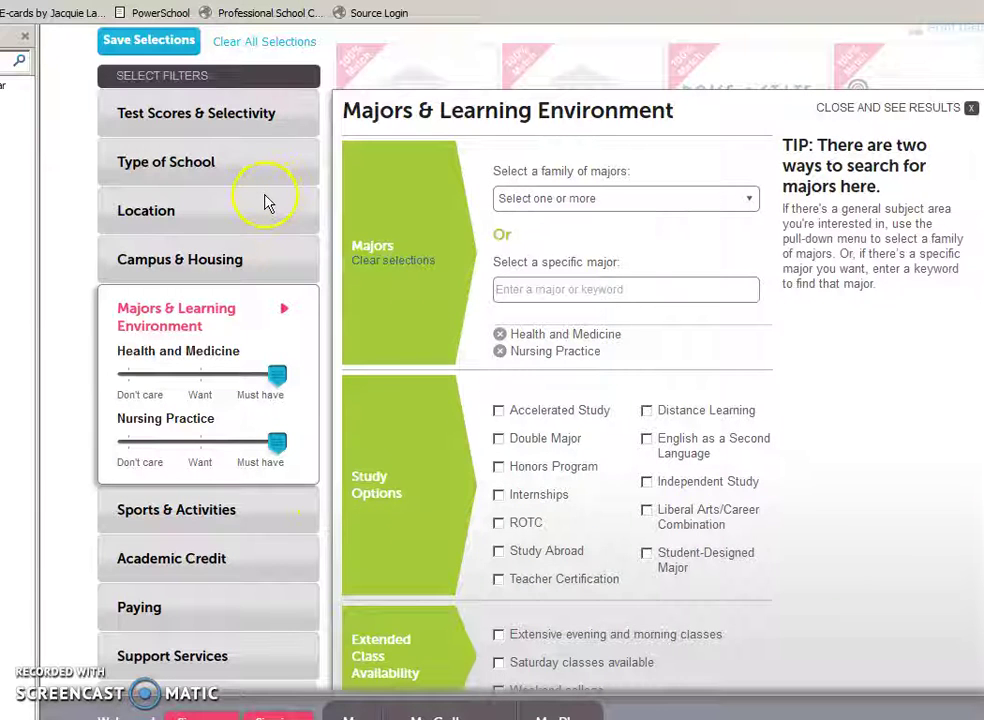
# Limit BigFuture to Washington colleges within 500 miles of the home ZIP code, with Nursing Practice as Want
pyautogui.click(181, 216)
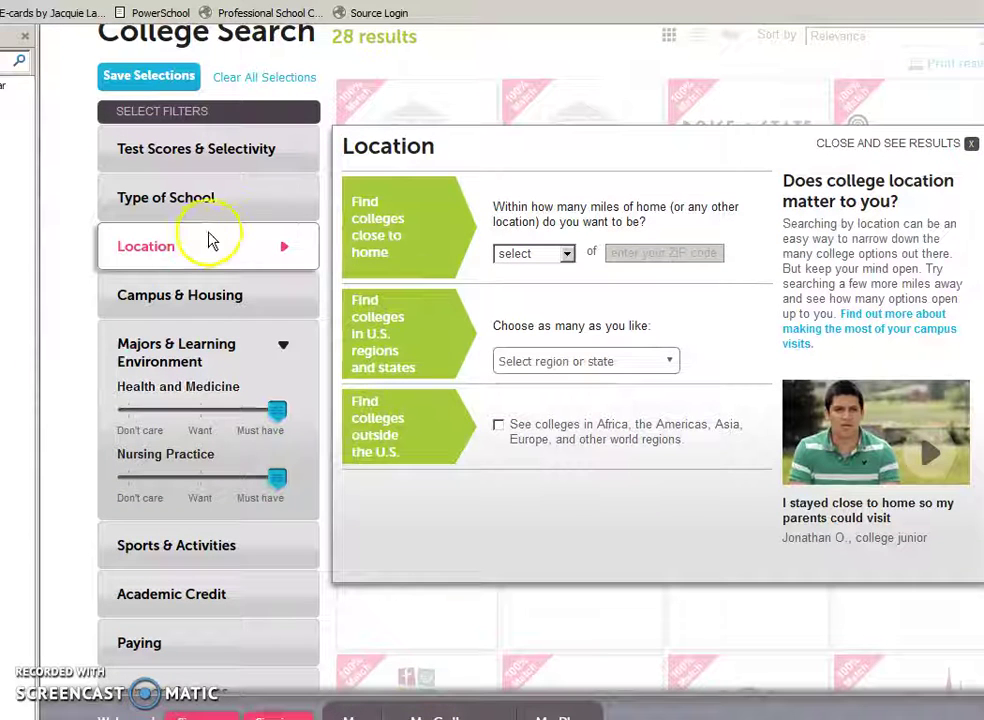
pyautogui.click(567, 256)
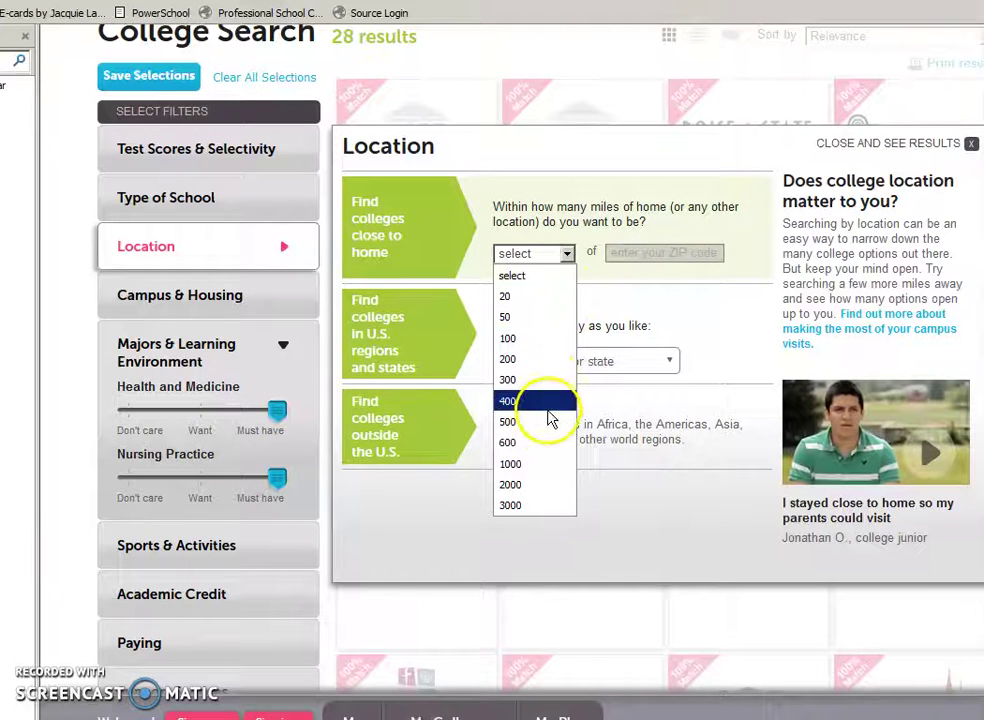
pyautogui.click(519, 424)
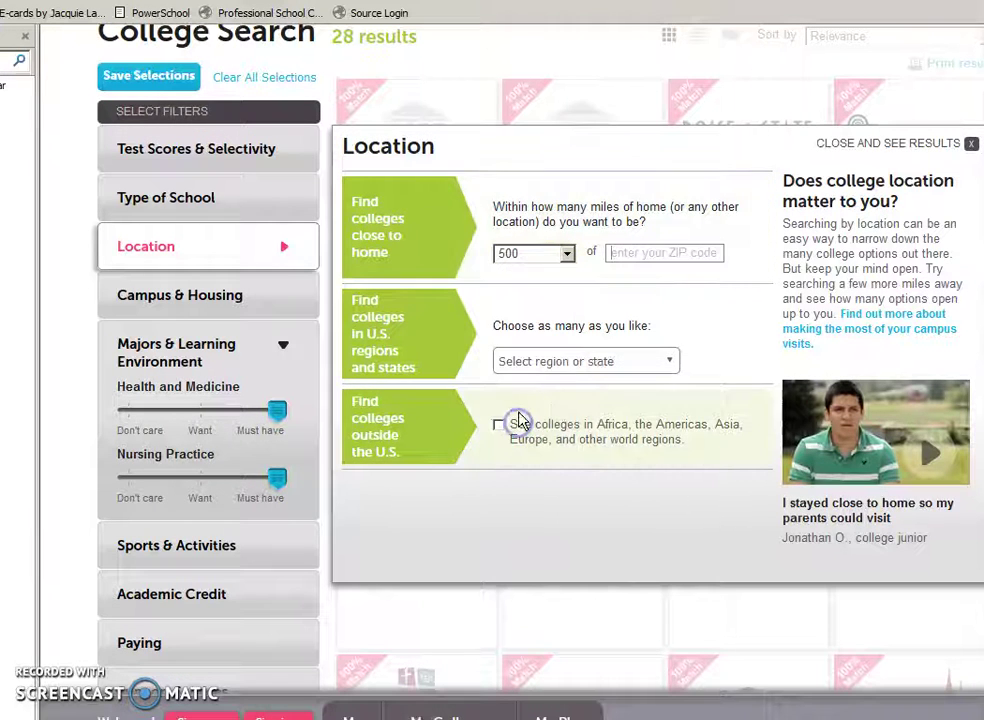
pyautogui.click(630, 251)
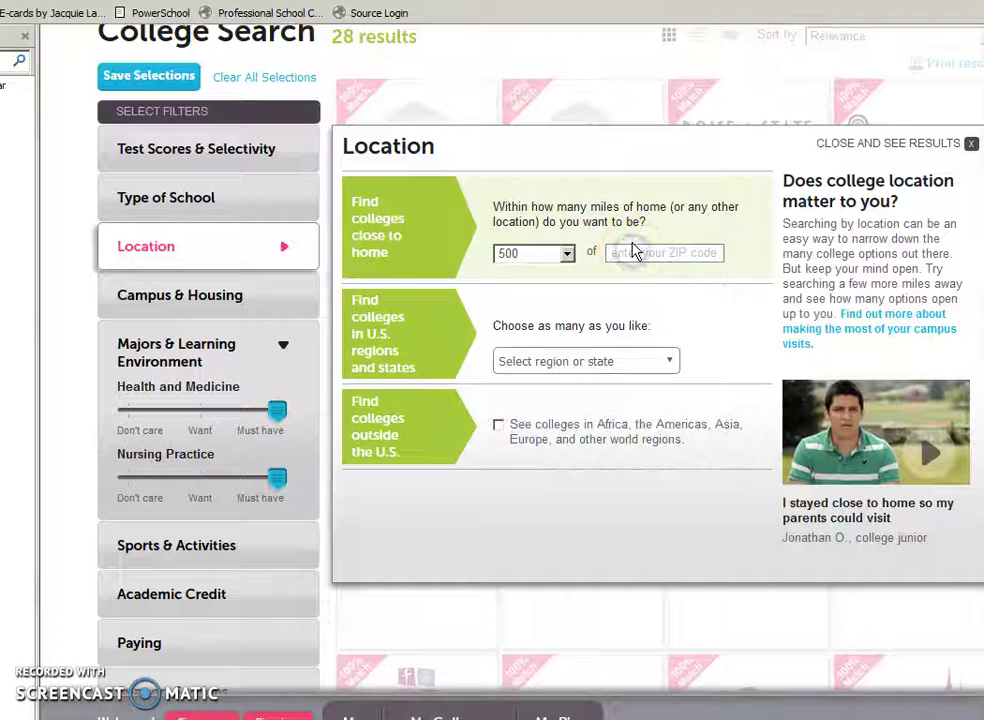
pyautogui.write('98')
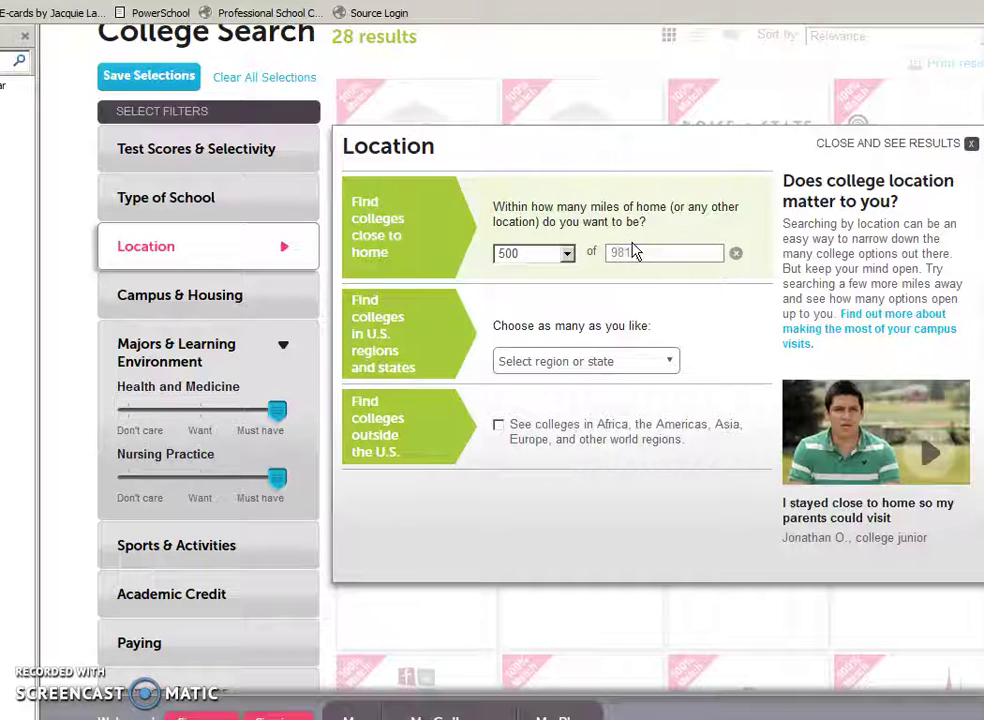
pyautogui.write('116')
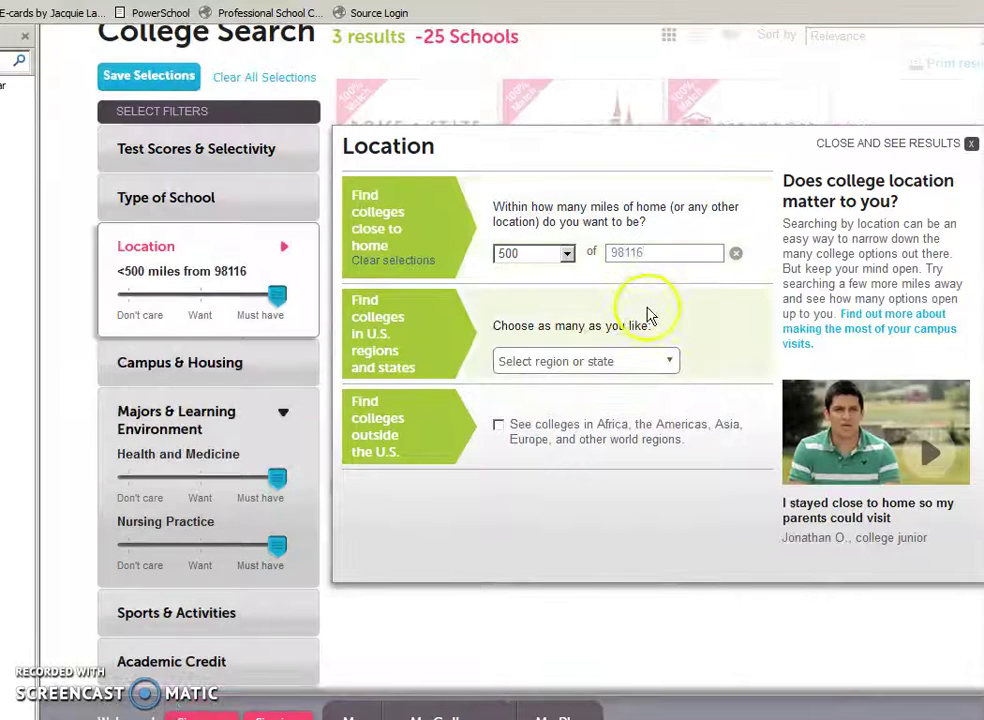
pyautogui.click(669, 363)
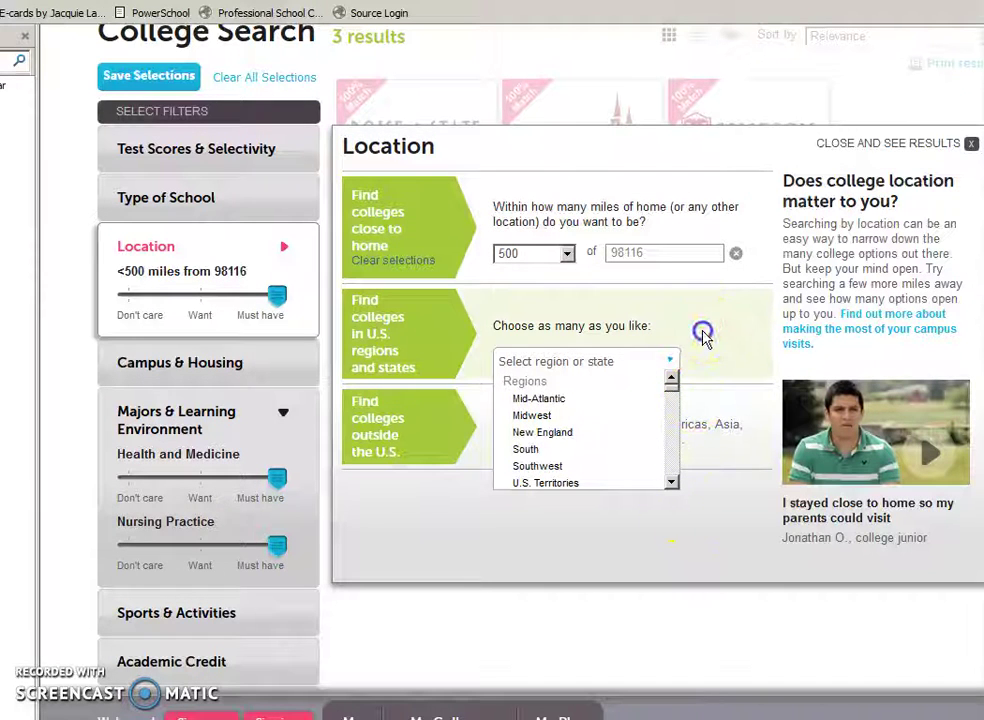
pyautogui.scroll(-15, 585, 430)
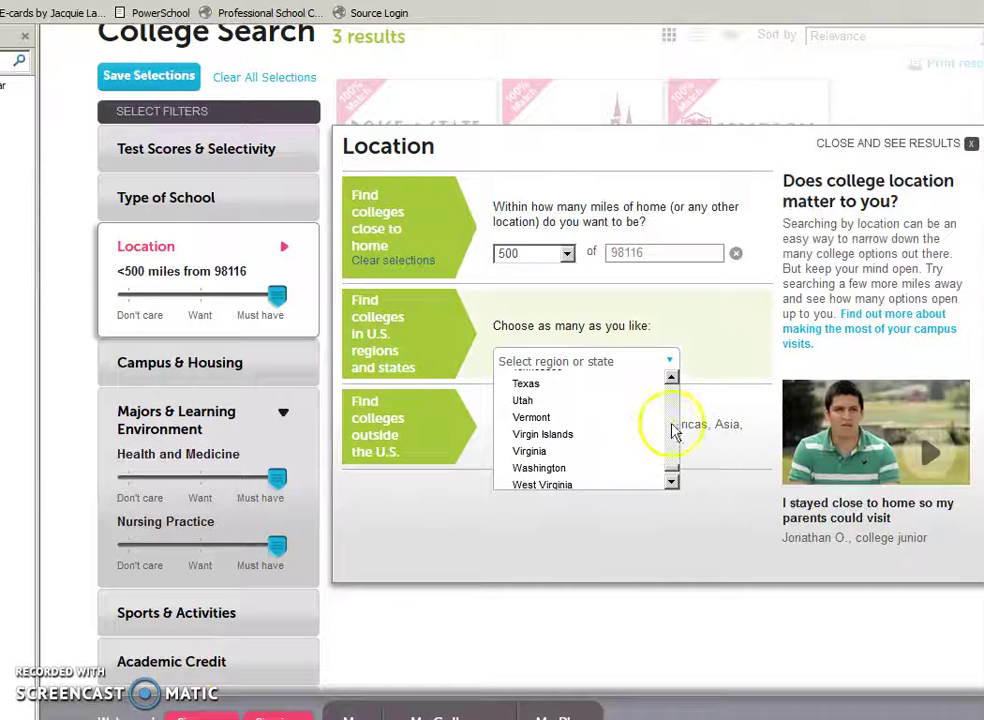
pyautogui.click(612, 469)
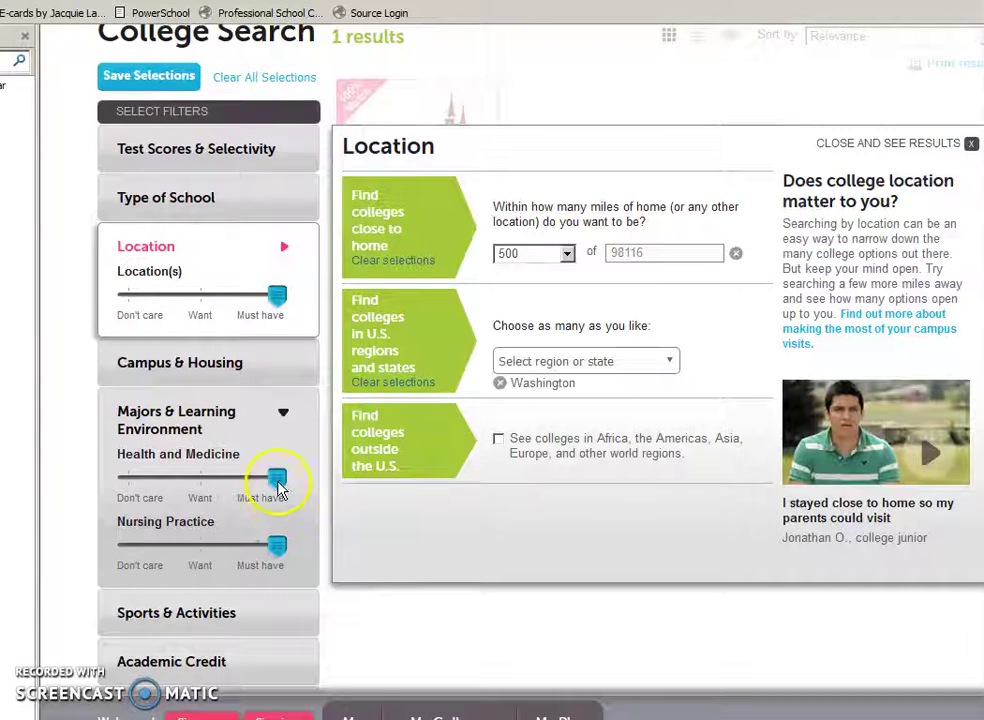
pyautogui.moveTo(259, 553); pyautogui.dragTo(203, 557)
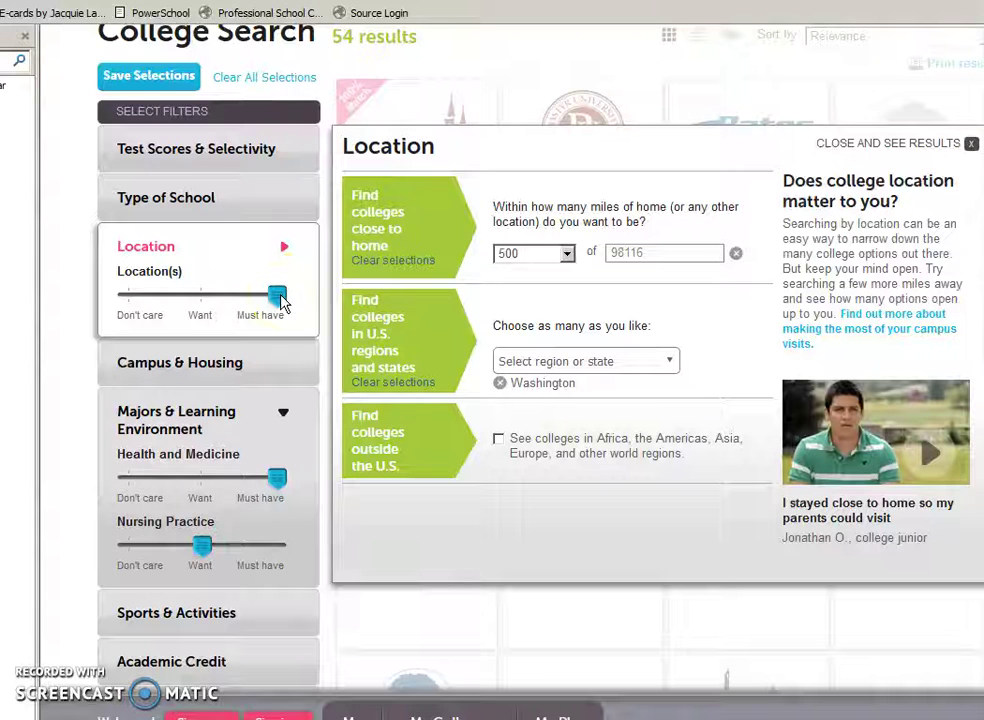
pyautogui.click(851, 144)
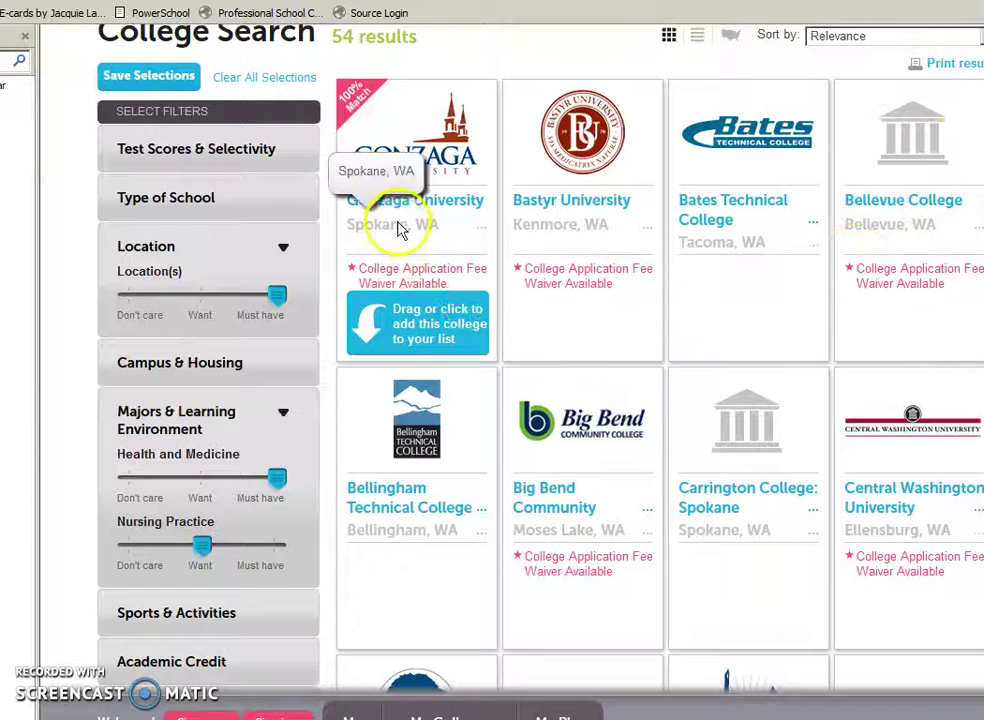
pyautogui.click(428, 213)
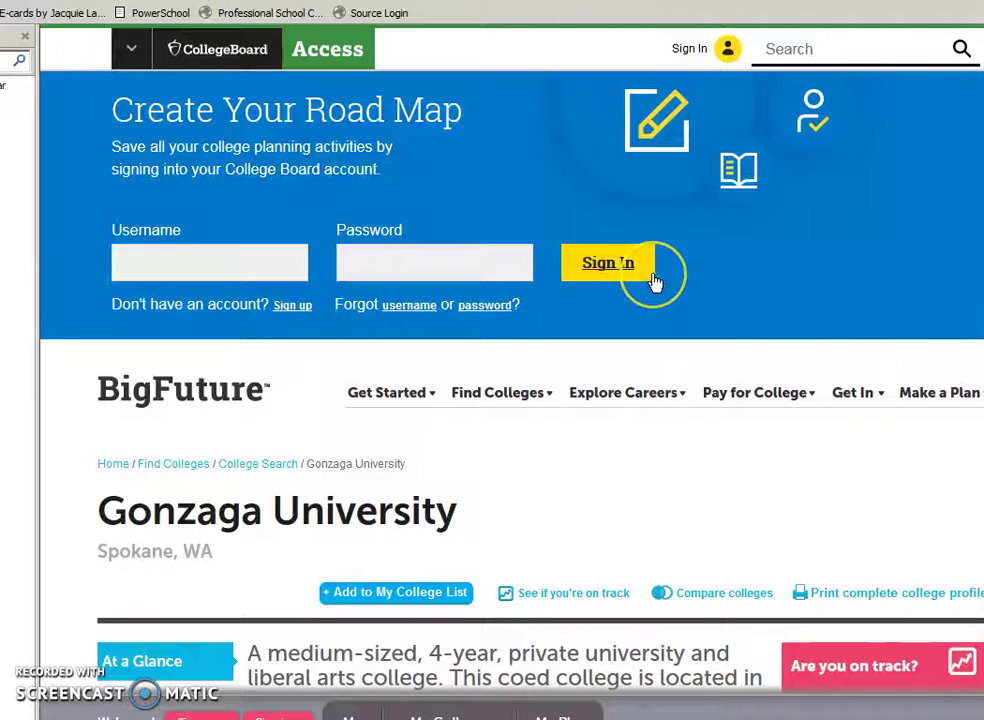
pyautogui.scroll(-4, 652, 281)
pyautogui.scroll(-3, 657, 276)
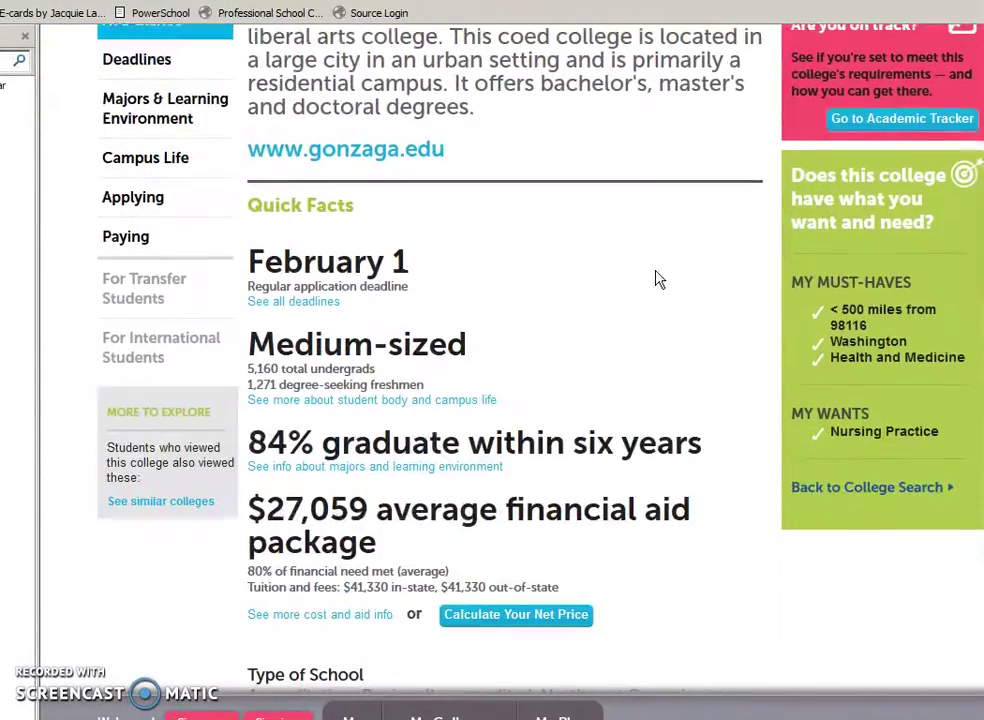
pyautogui.scroll(-4, 659, 279)
pyautogui.scroll(-3, 656, 279)
pyautogui.scroll(10, 655, 278)
pyautogui.scroll(3, 655, 278)
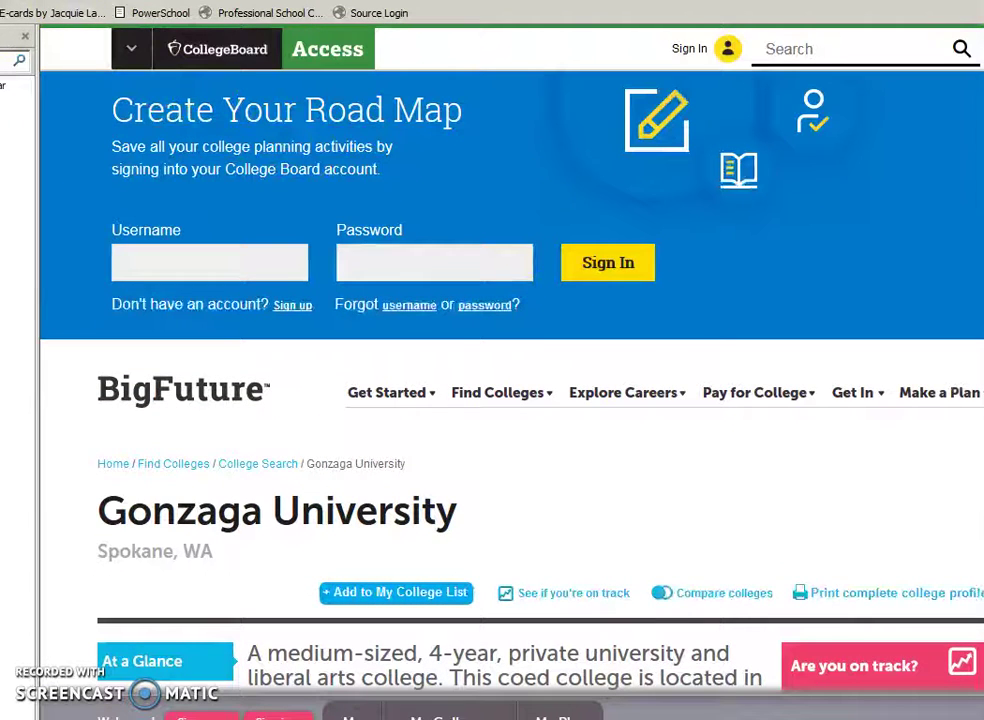
pyautogui.hotkey('alt', 'Left')
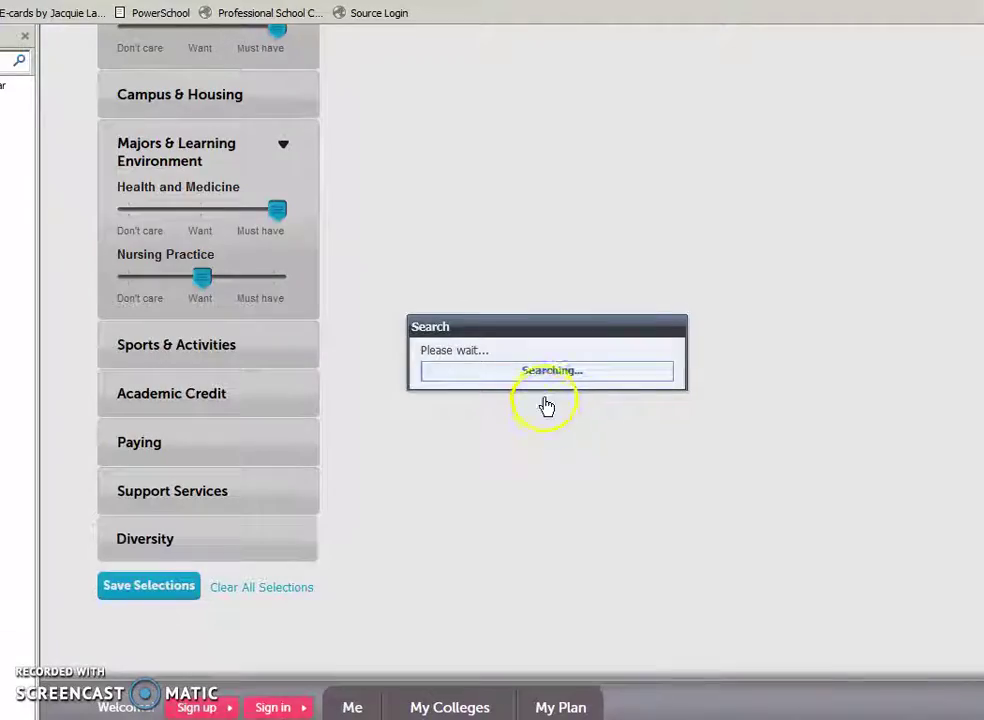
pyautogui.scroll(3, 600, 340)
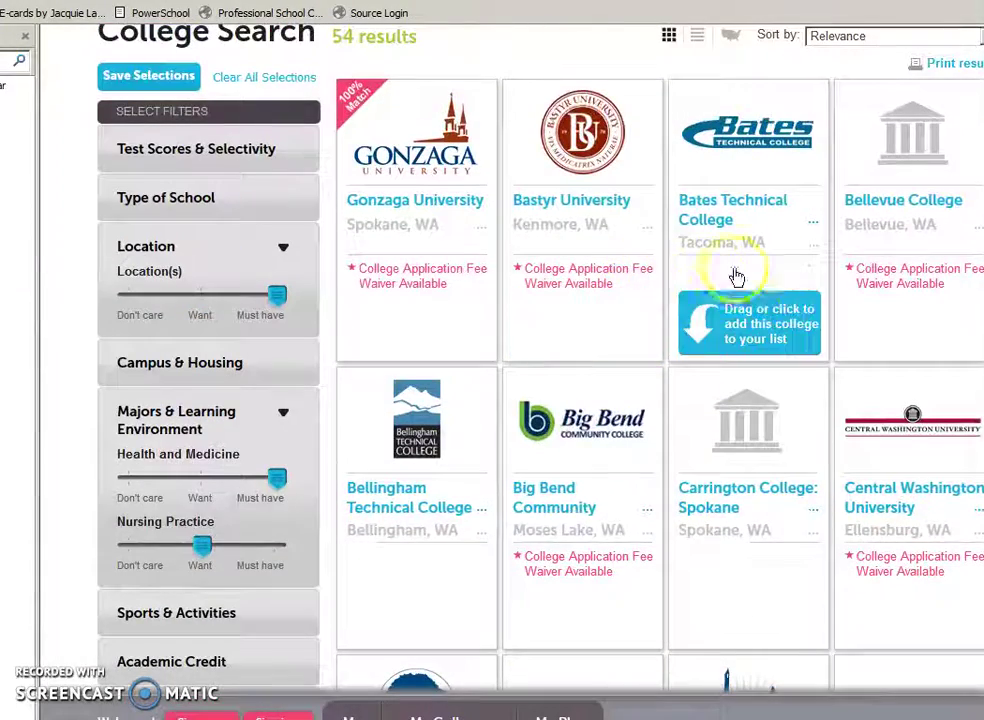
pyautogui.scroll(1, 772, 272)
pyautogui.scroll(-3, 780, 268)
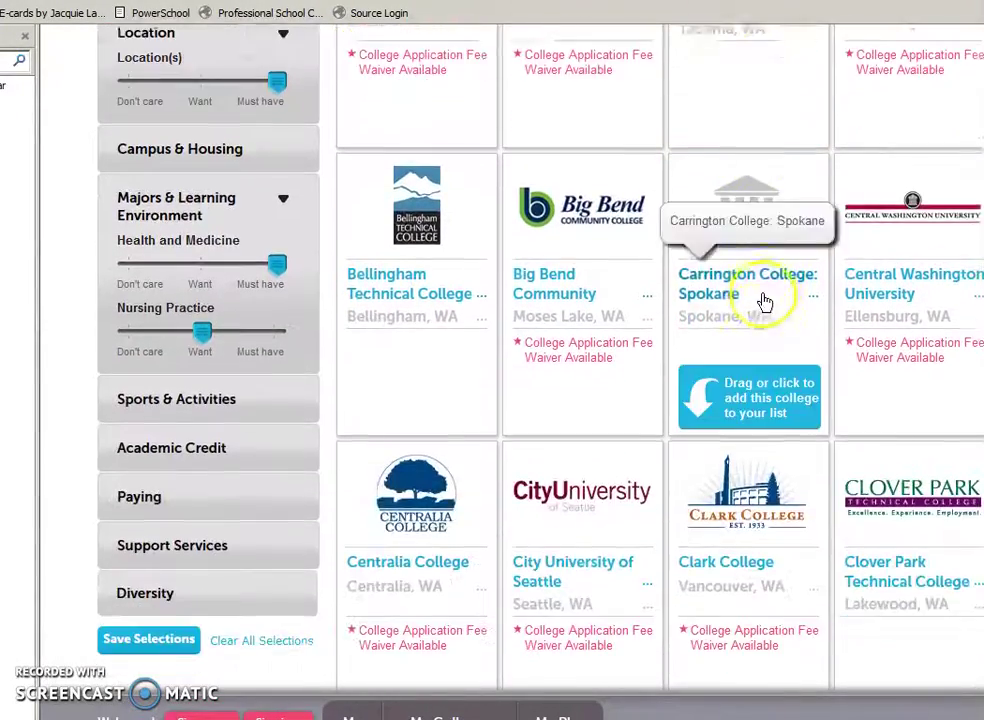
pyautogui.scroll(-1, 763, 302)
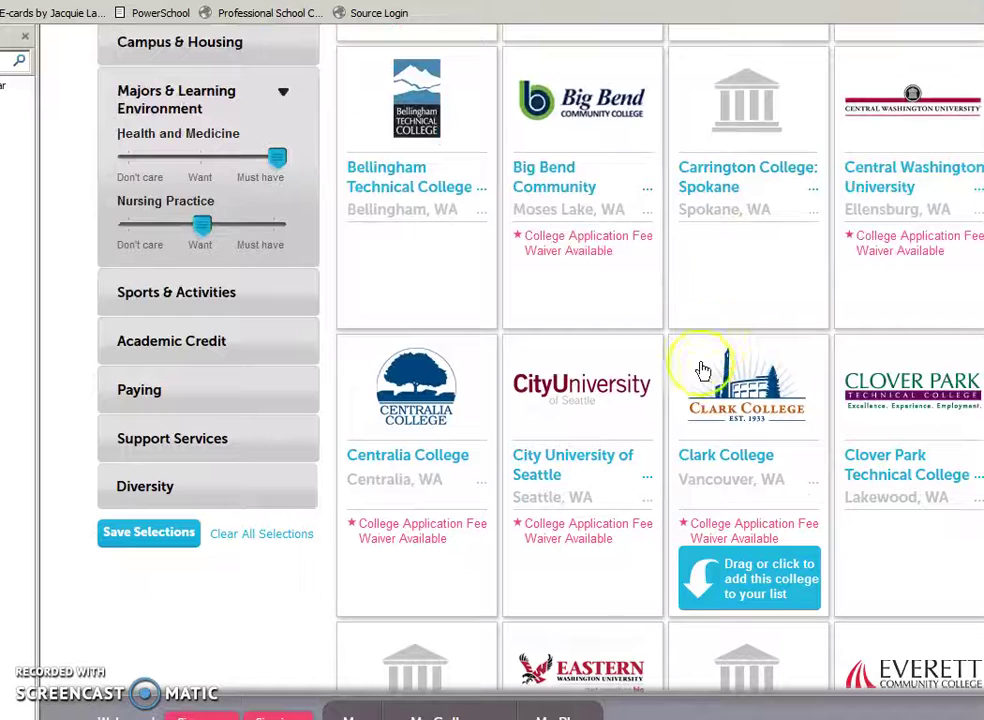
# Read the City University of Seattle profile, then head back to the search results
pyautogui.click(553, 393)
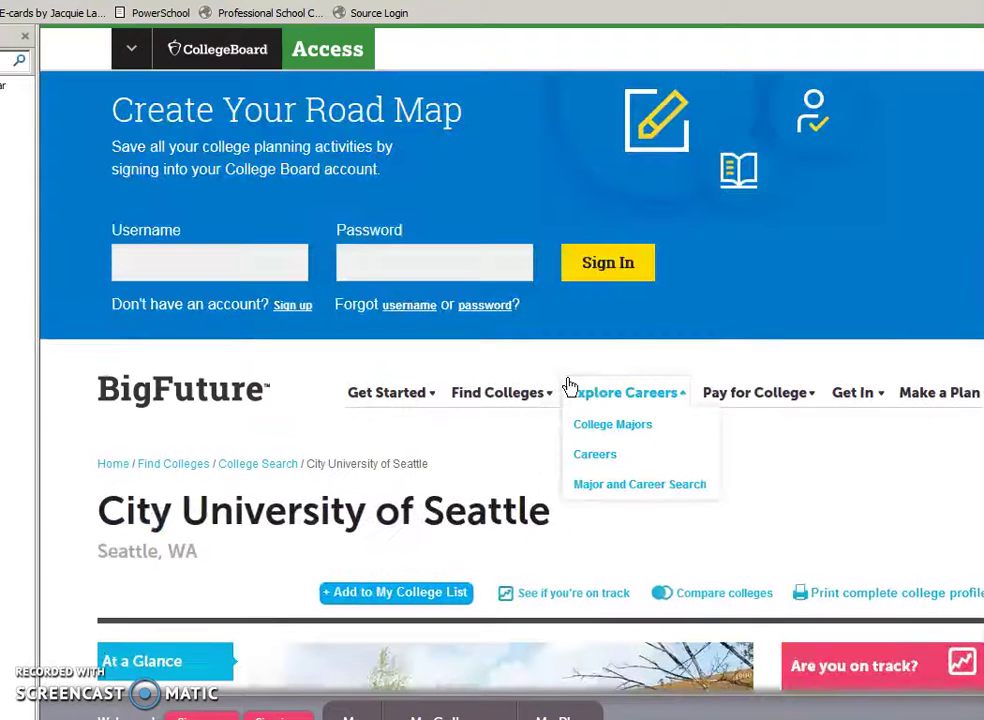
pyautogui.scroll(-4, 626, 386)
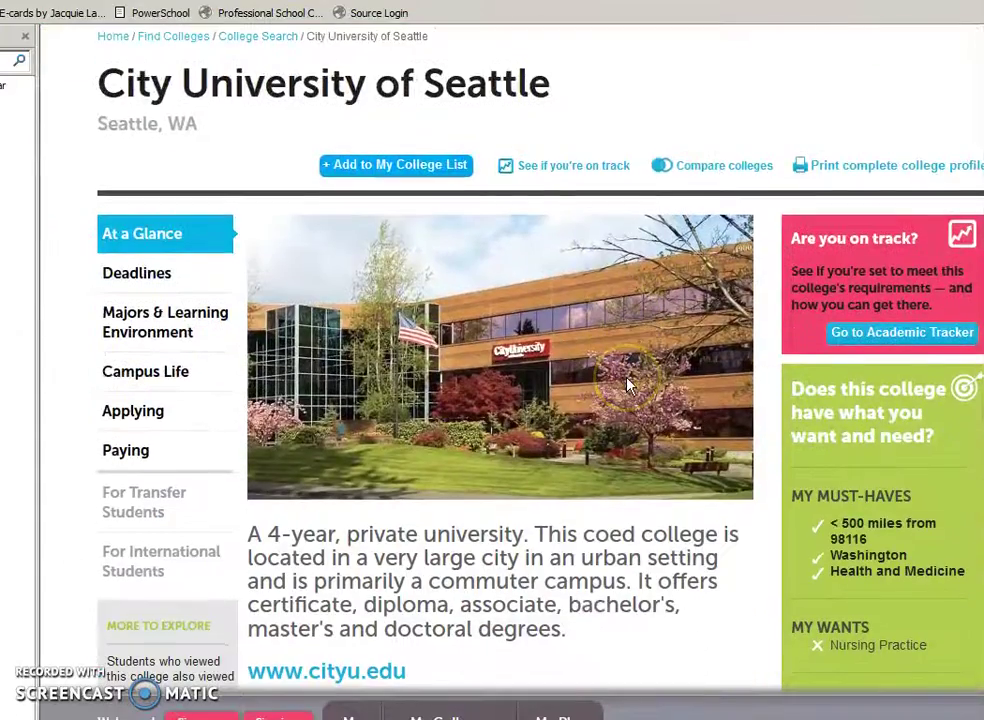
pyautogui.scroll(-2, 628, 383)
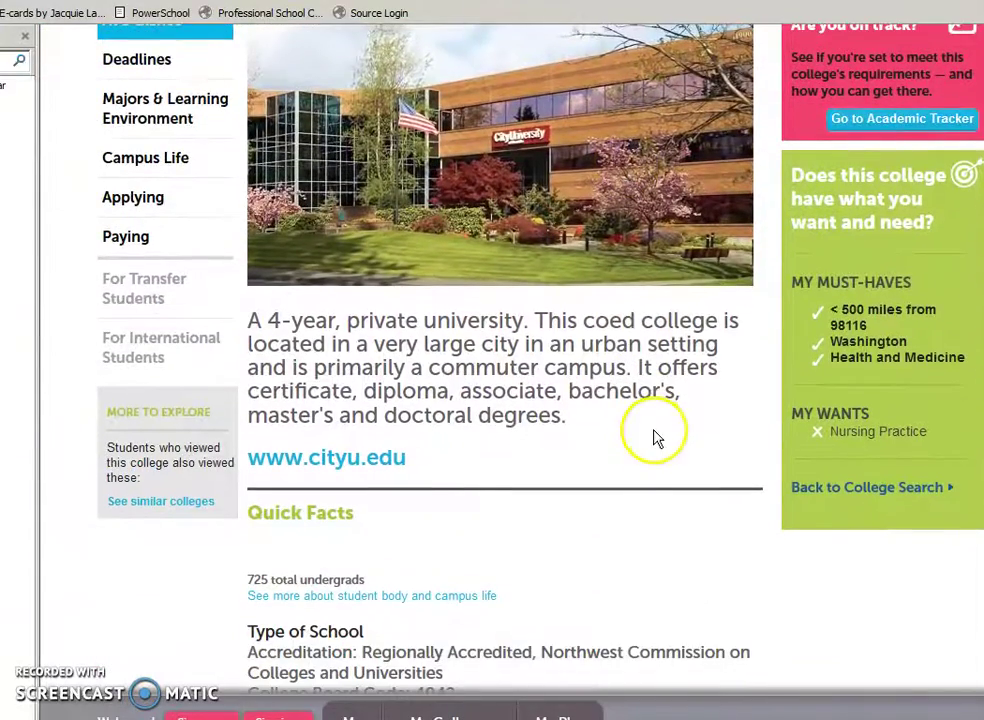
pyautogui.scroll(-5, 640, 455)
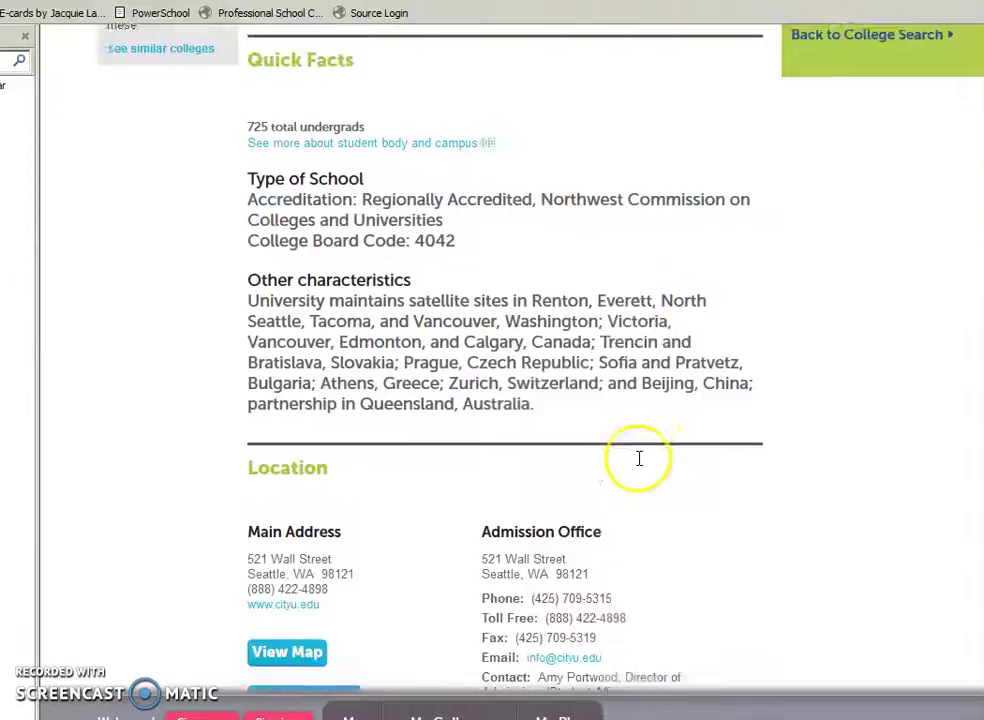
pyautogui.scroll(4, 639, 466)
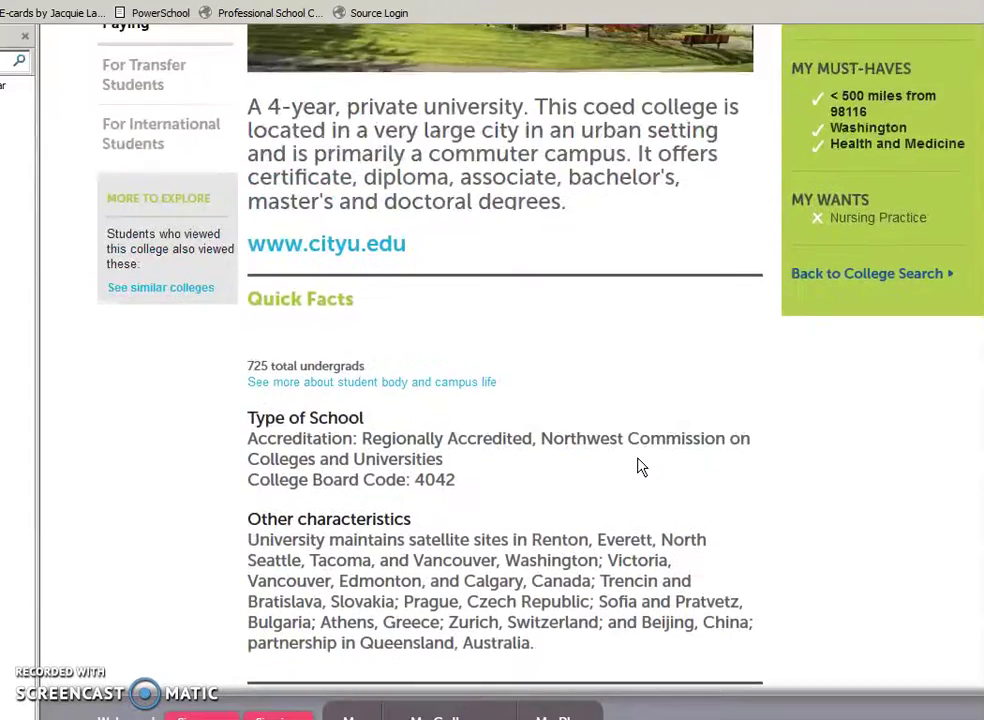
pyautogui.scroll(4, 640, 467)
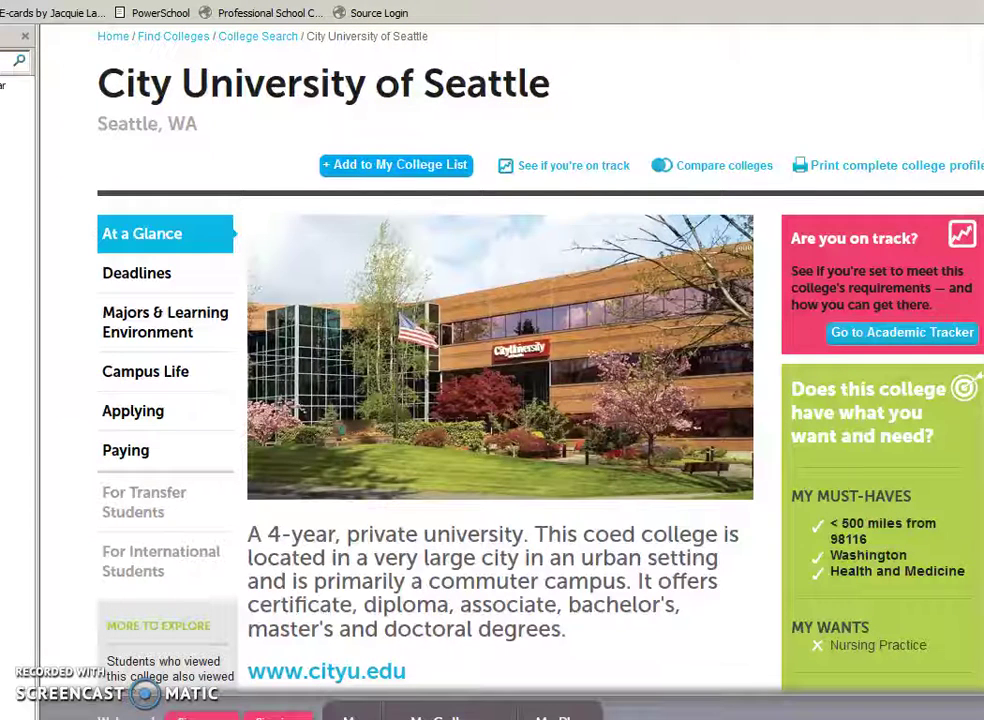
pyautogui.press('End')
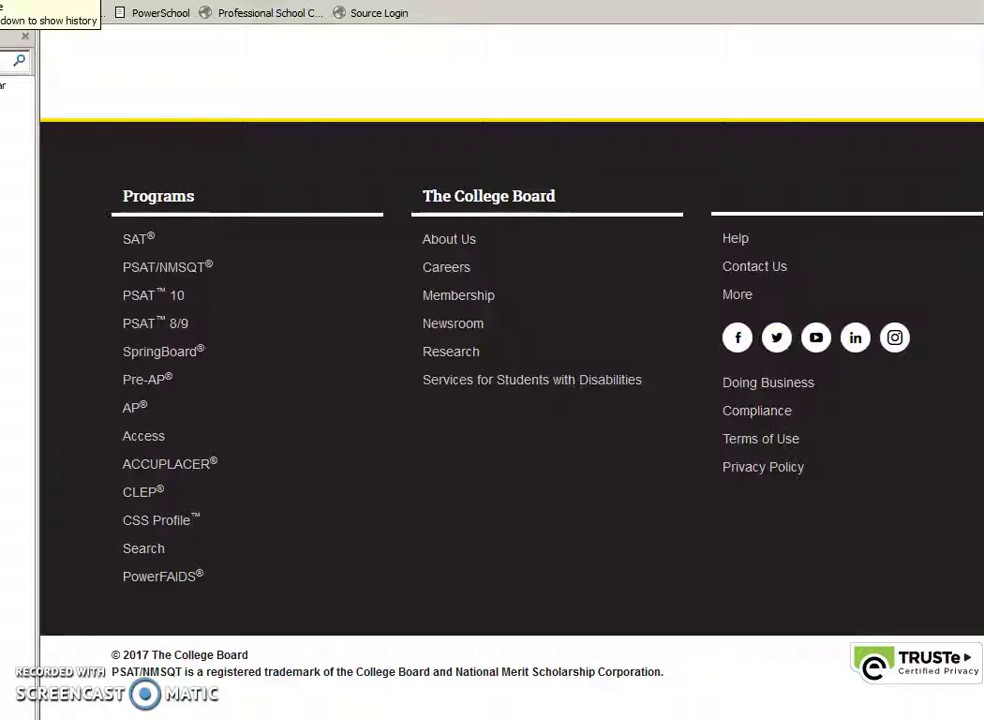
# Require at least 40% minority students in the Diversity filter, narrowing results to 5
pyautogui.scroll(3, 308, 220)
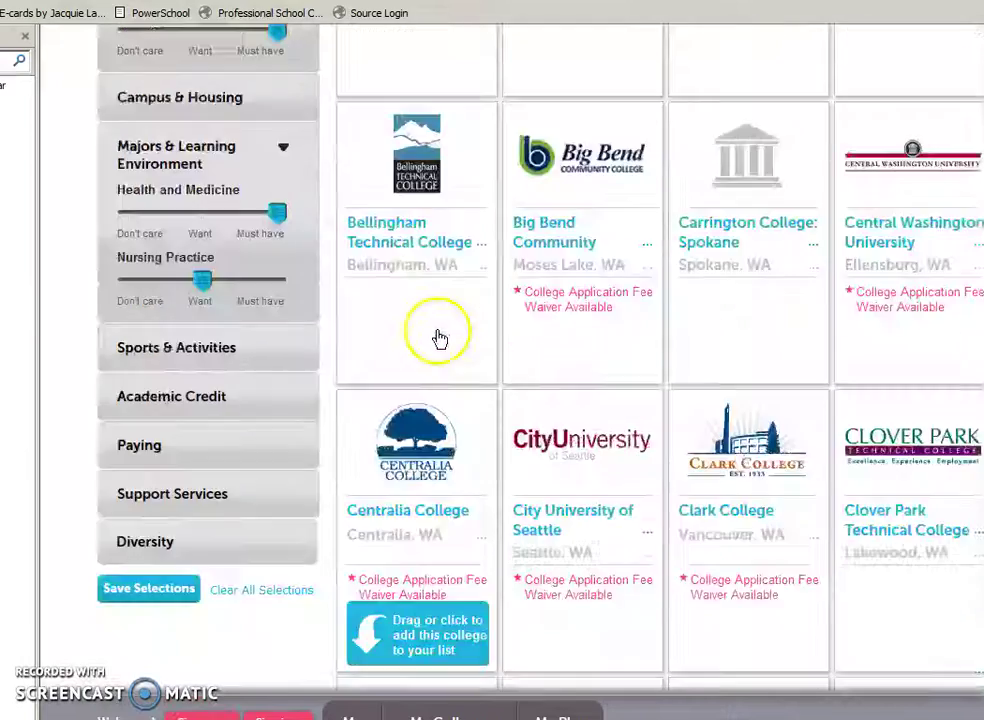
pyautogui.scroll(3, 439, 345)
pyautogui.scroll(2, 440, 355)
pyautogui.scroll(-2, 386, 490)
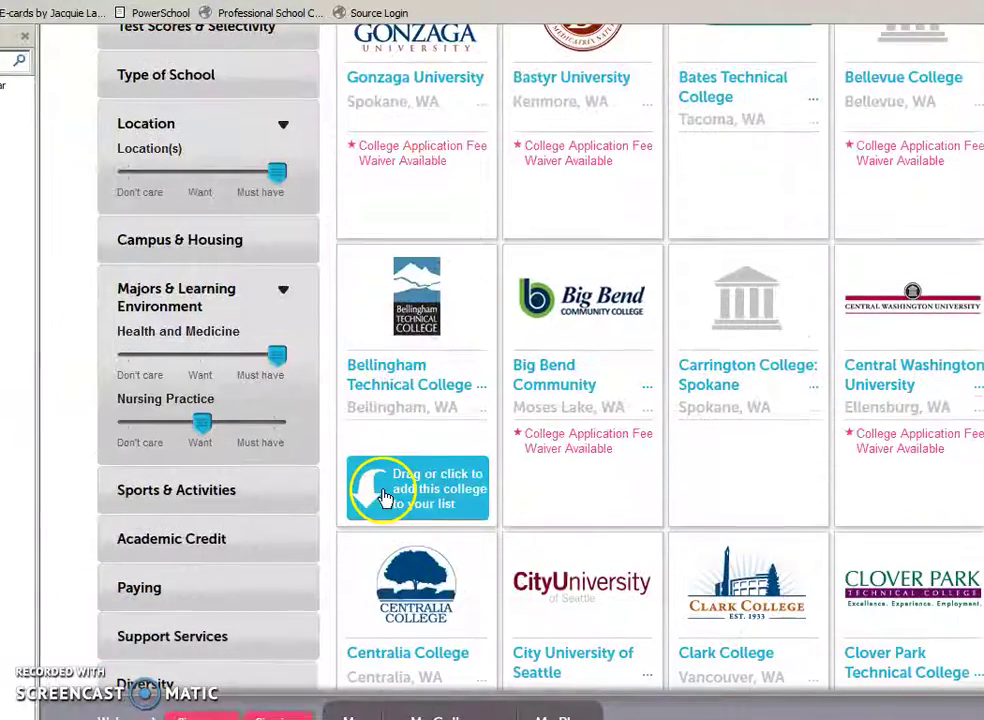
pyautogui.scroll(-4, 386, 507)
pyautogui.scroll(2, 336, 503)
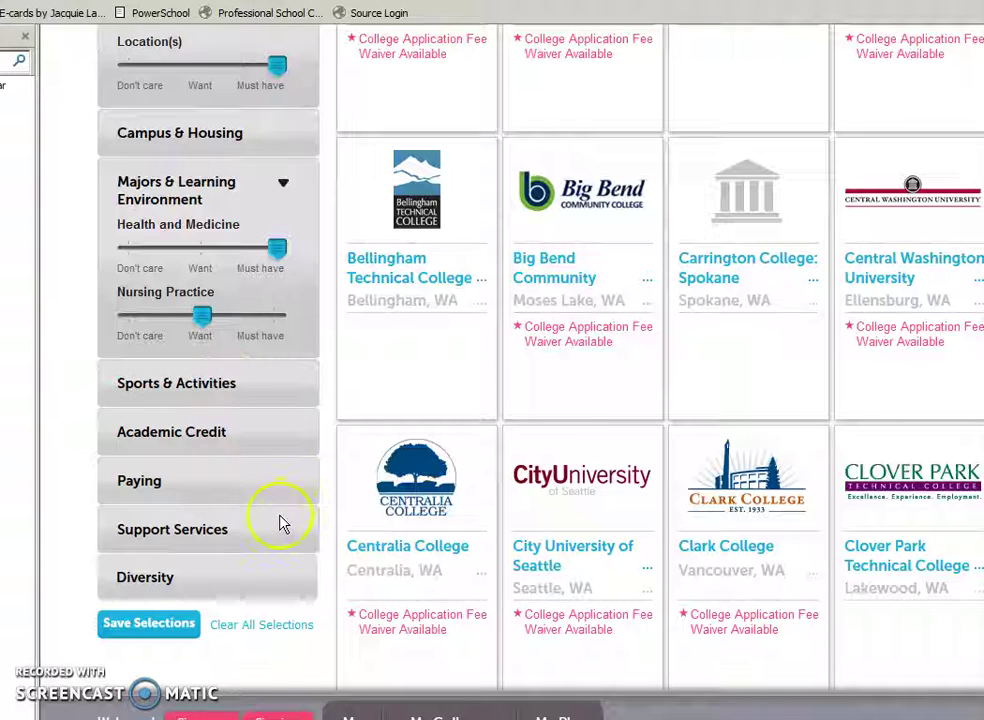
pyautogui.click(199, 589)
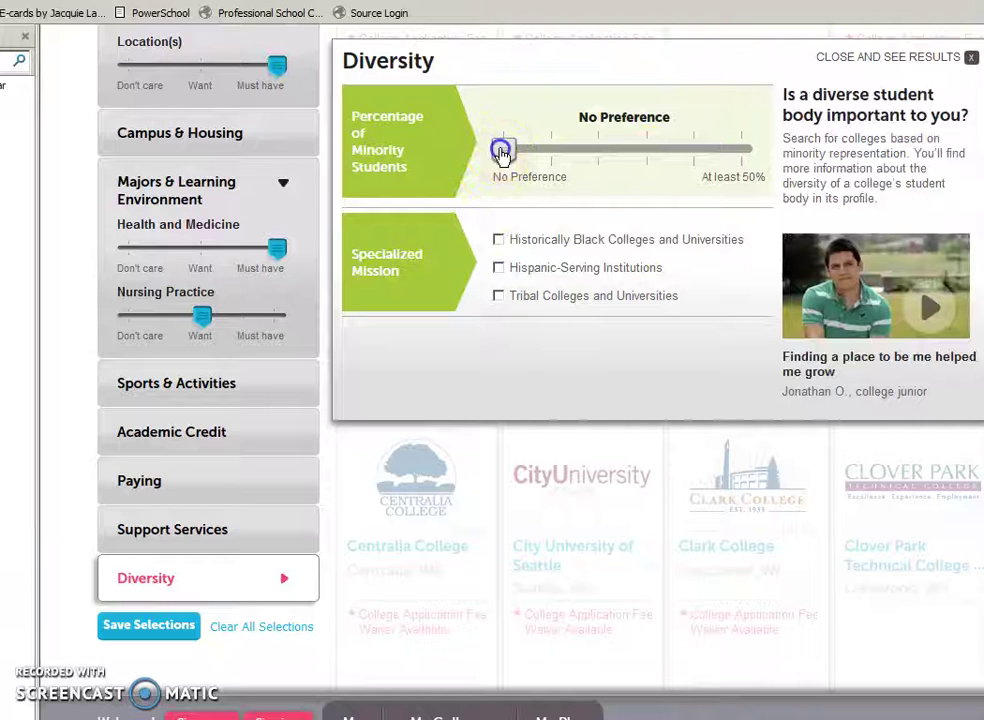
pyautogui.moveTo(503, 150); pyautogui.dragTo(683, 162)
pyautogui.moveTo(556, 235)
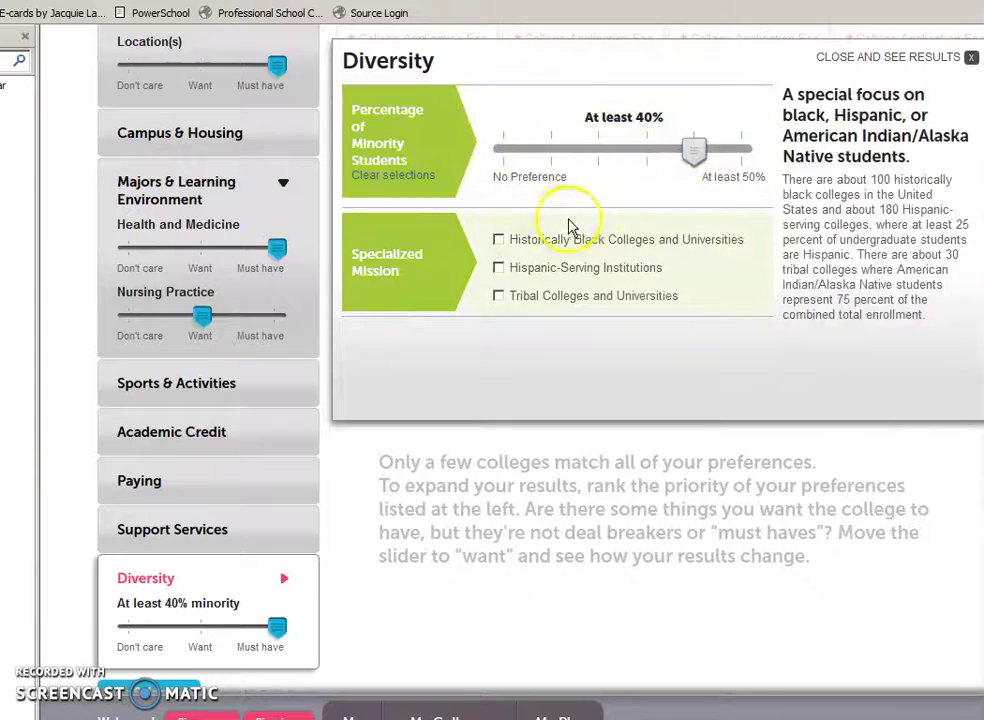
# Go back through BigFuture to the counseling site's list of college websites
pyautogui.scroll(5, 380, 290)
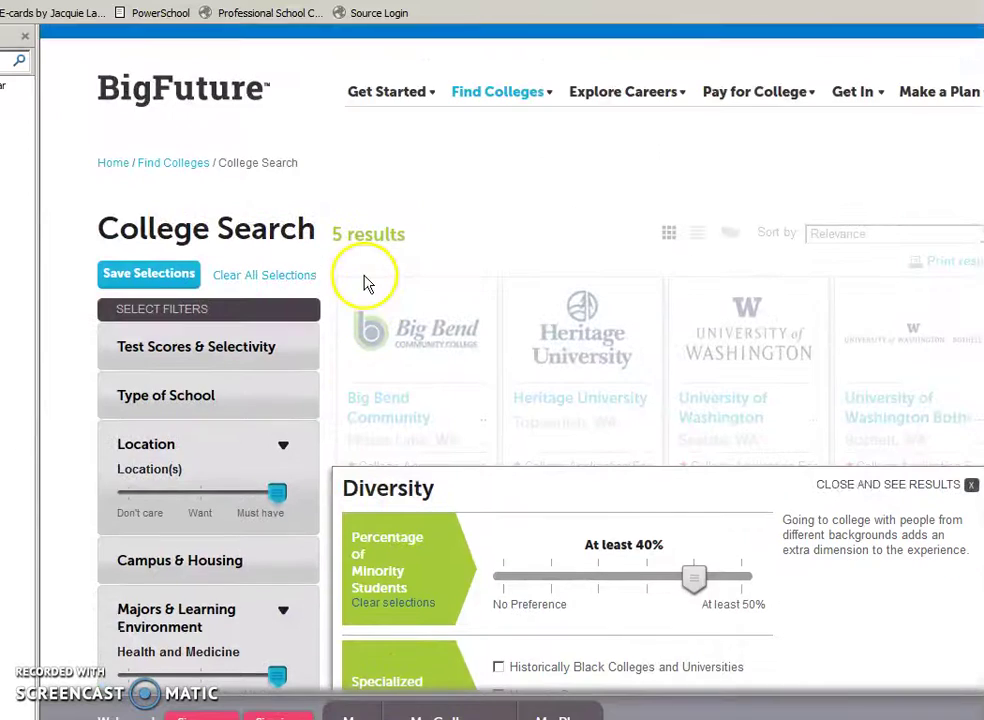
pyautogui.scroll(2, 367, 219)
pyautogui.scroll(2, 369, 220)
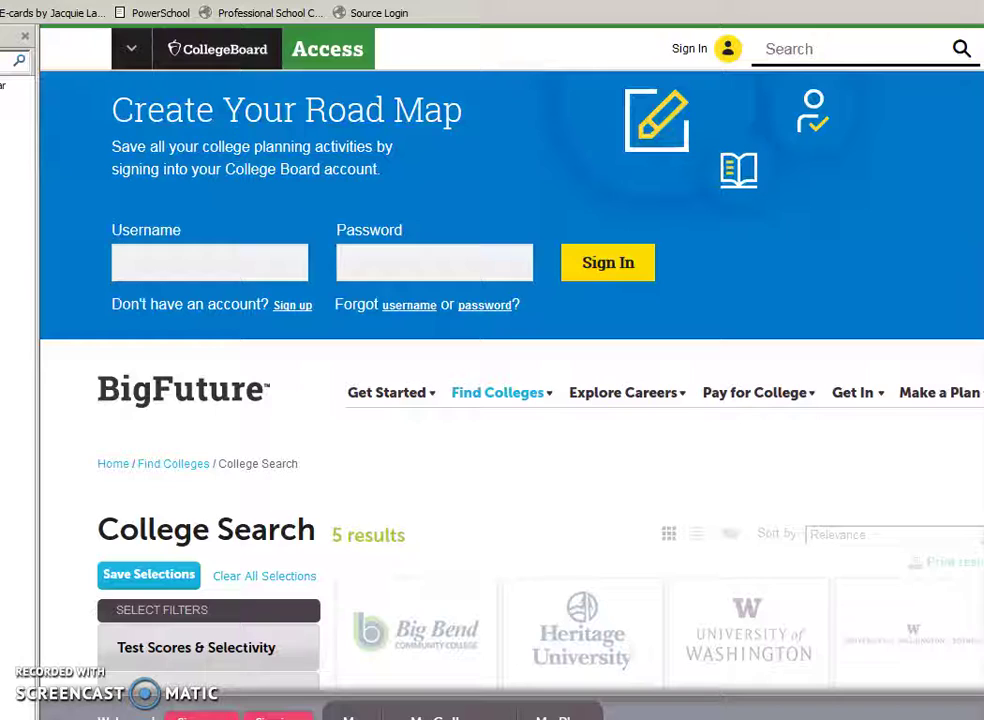
pyautogui.hotkey('alt', 'Left')
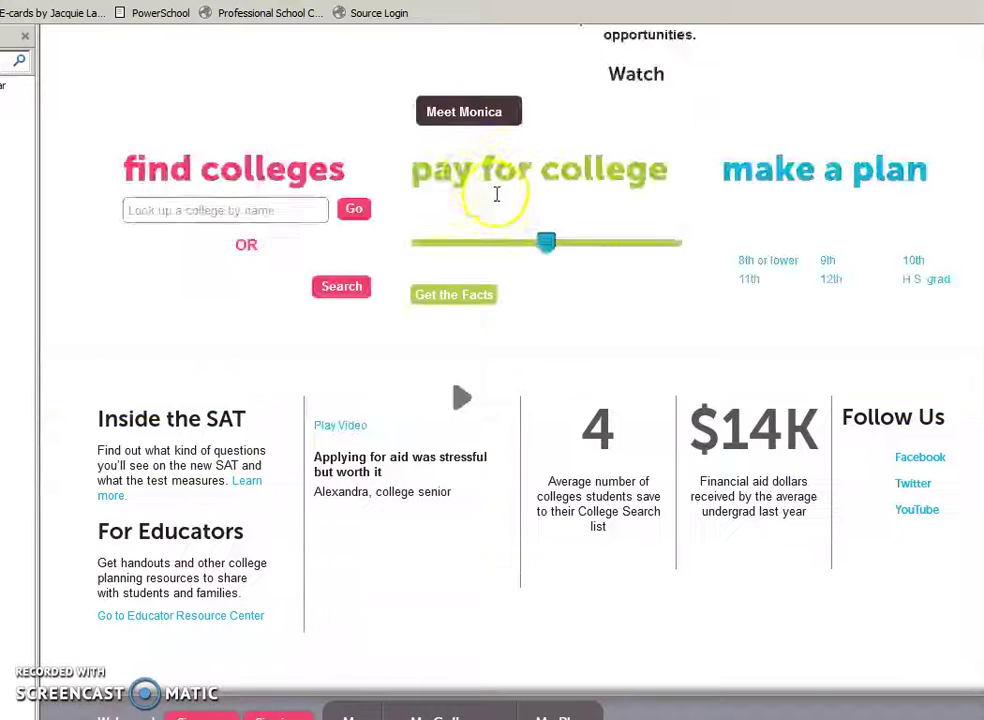
pyautogui.scroll(2, 528, 250)
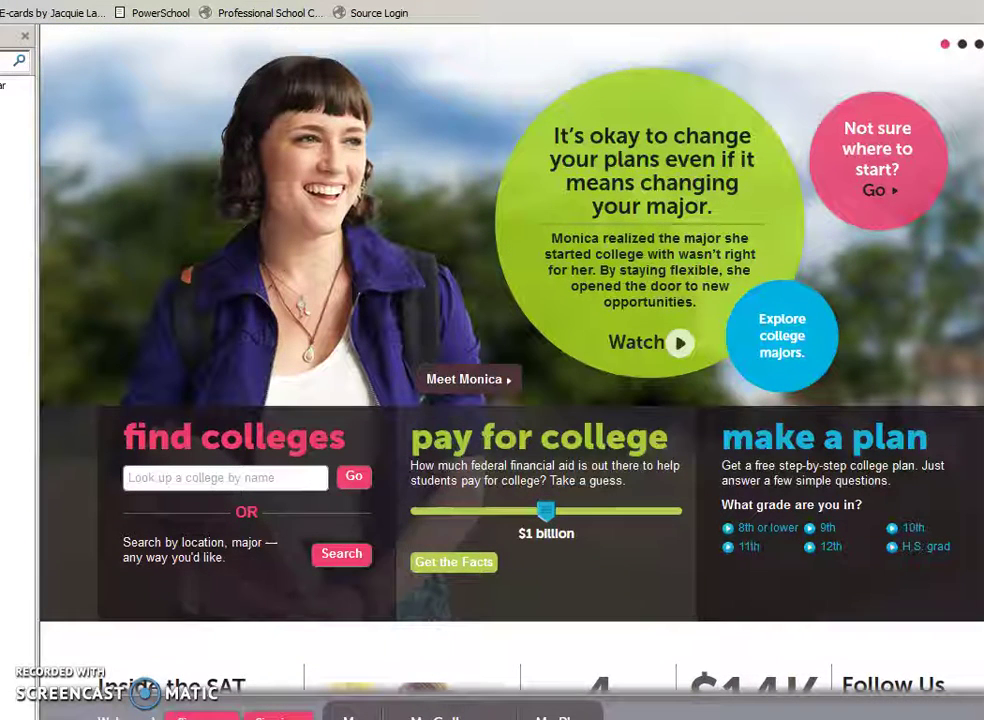
pyautogui.hotkey('alt', 'Left')
pyautogui.scroll(-6, 420, 62)
pyautogui.scroll(-8, 423, 64)
# Open Common App's Explore Colleges and search by state Washington, giving 8 results
pyautogui.click(285, 243)
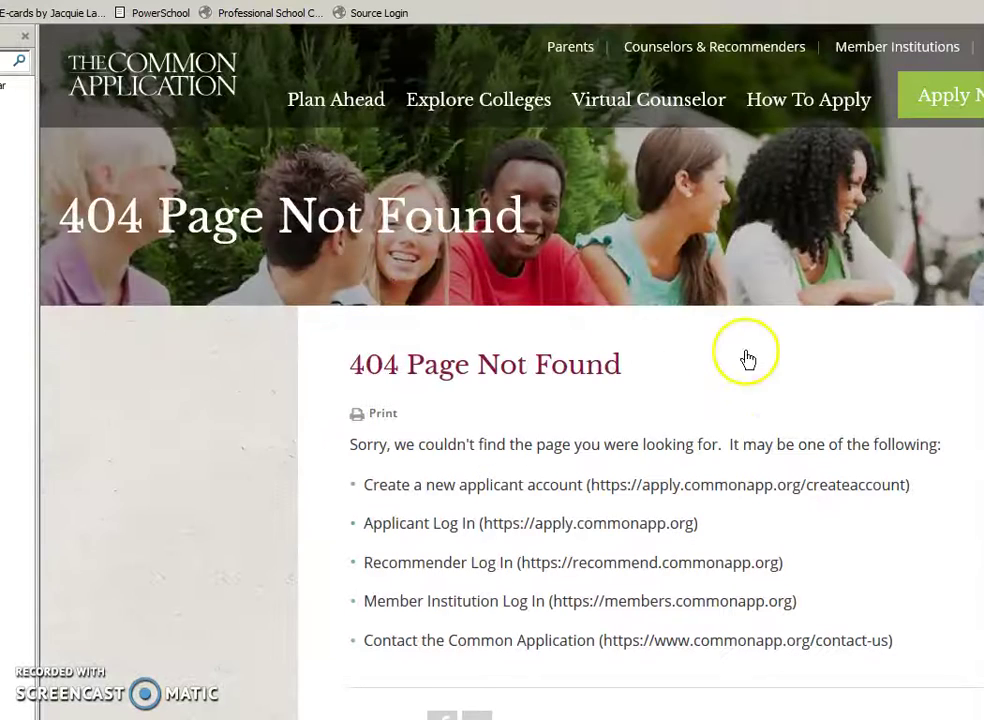
pyautogui.moveTo(797, 110)
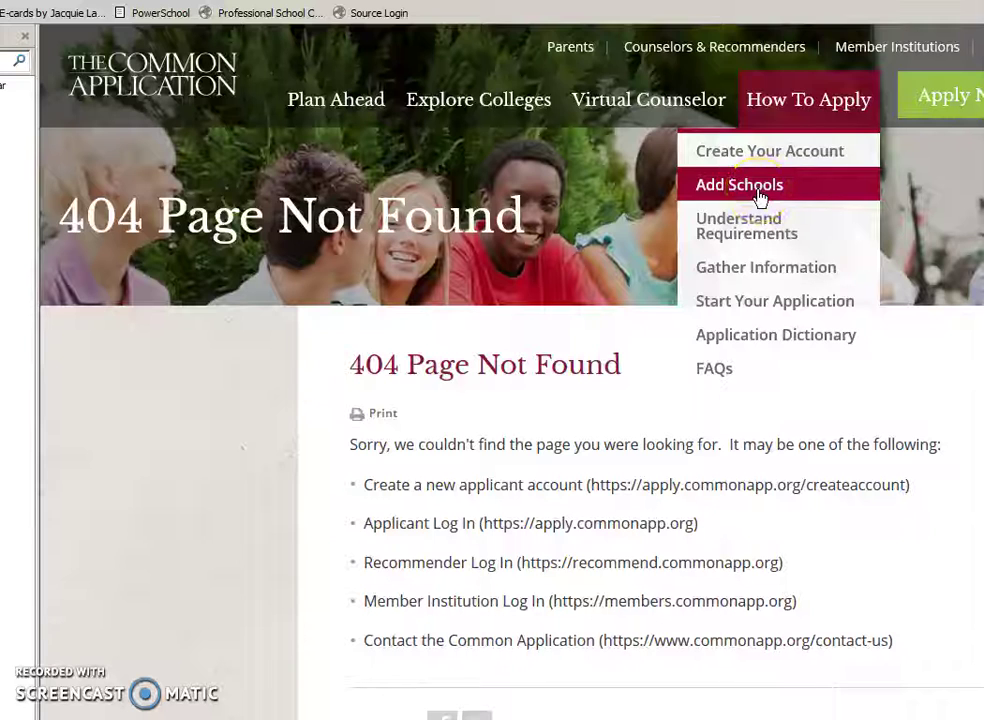
pyautogui.moveTo(329, 121)
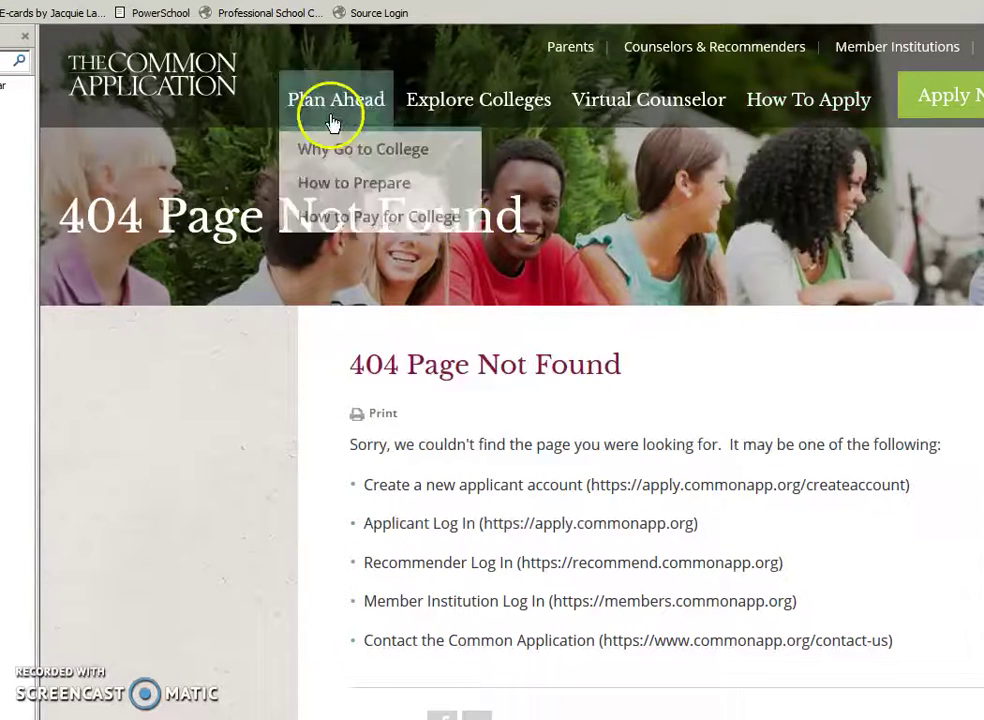
pyautogui.click(491, 104)
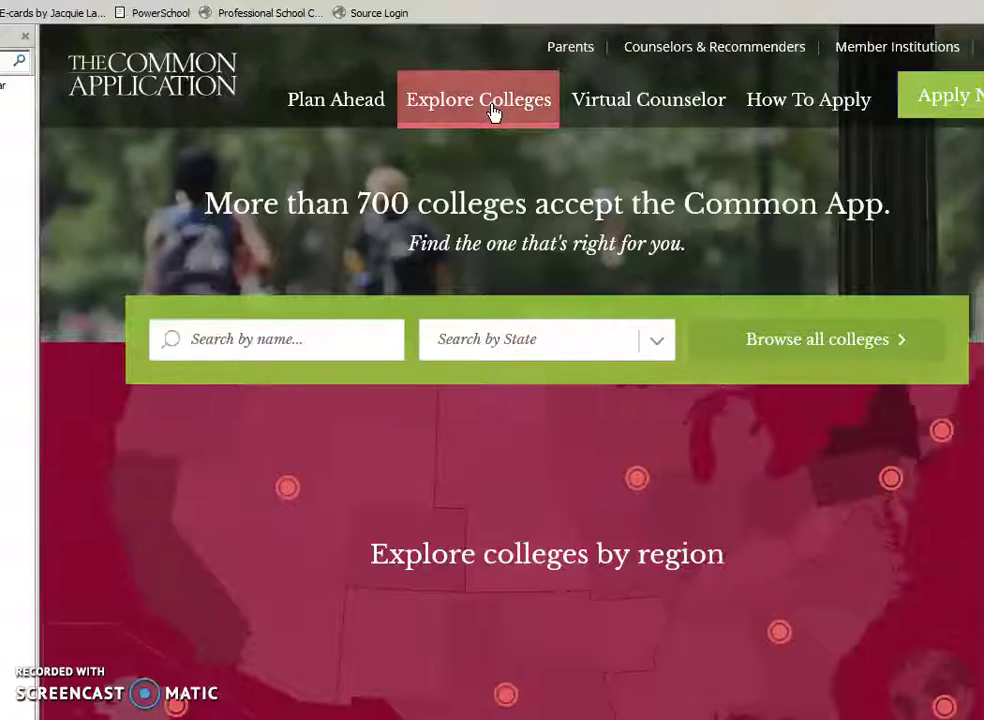
pyautogui.scroll(-3, 496, 382)
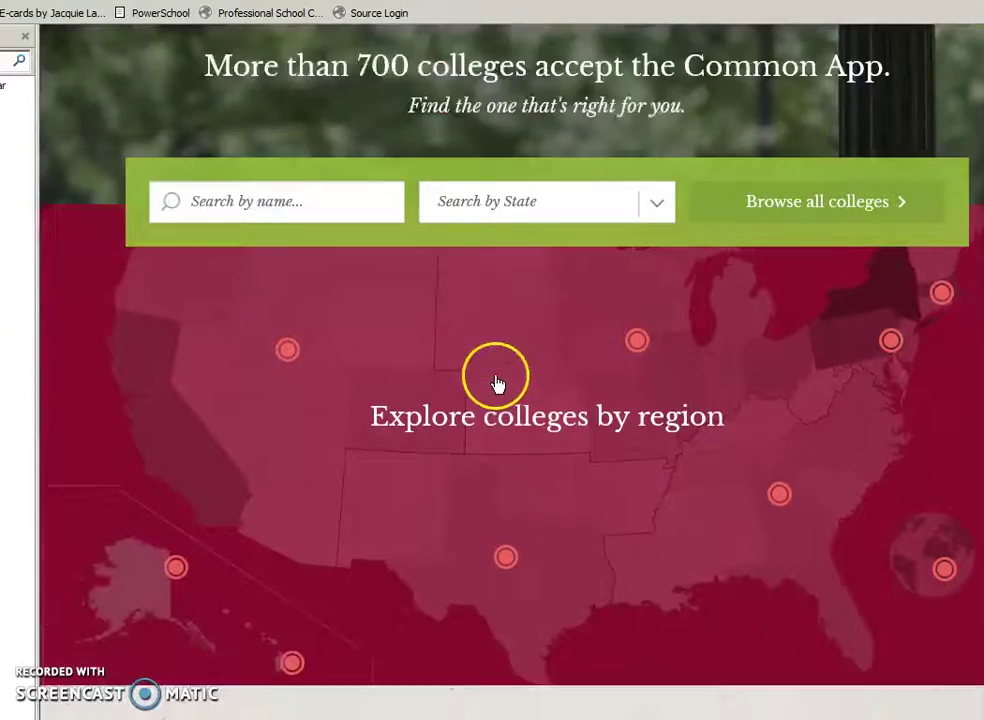
pyautogui.scroll(1, 497, 380)
pyautogui.scroll(3, 496, 380)
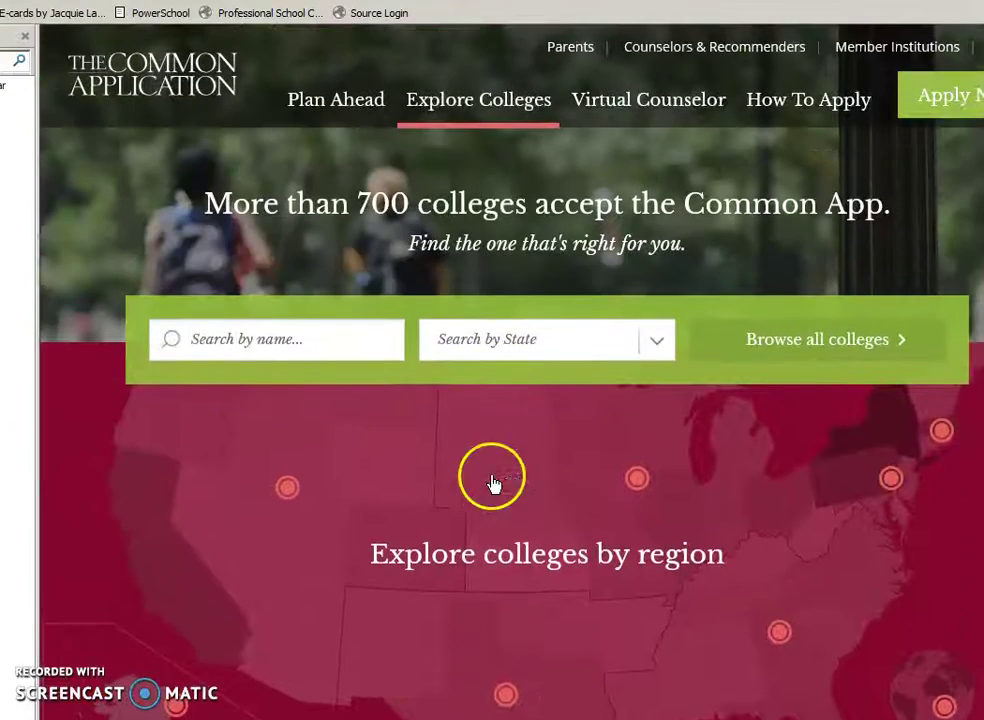
pyautogui.click(660, 341)
pyautogui.scroll(-15, 550, 550)
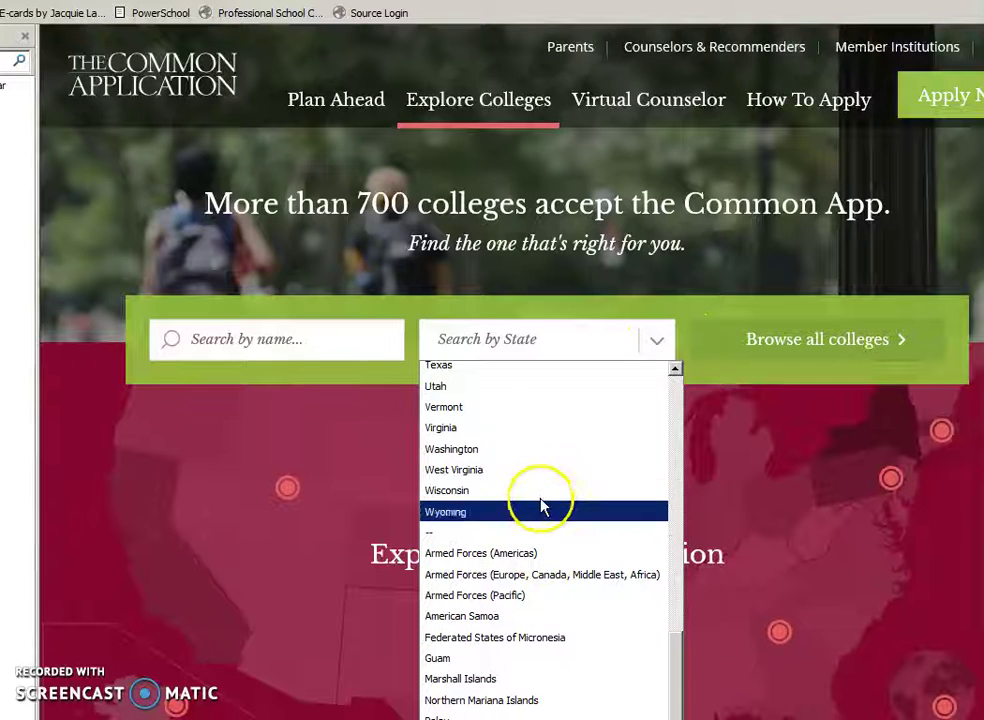
pyautogui.click(512, 452)
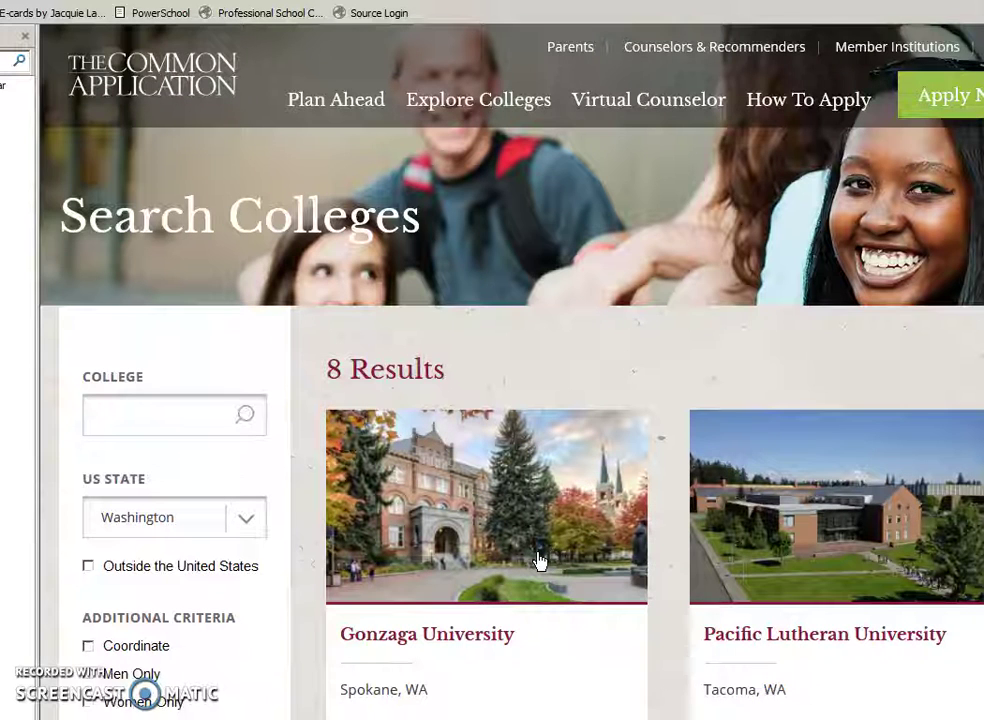
pyautogui.click(738, 668)
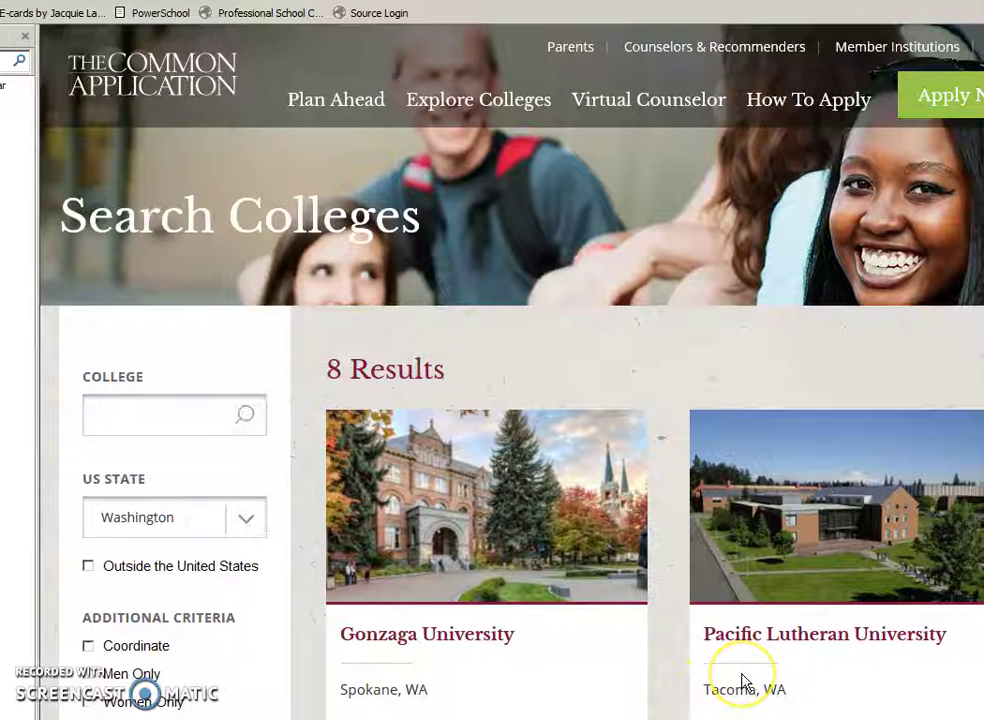
pyautogui.moveTo(846, 665)
pyautogui.mouseDown()
pyautogui.moveTo(845, 626)
pyautogui.moveTo(826, 593)
pyautogui.moveTo(836, 587)
pyautogui.mouseUp()
pyautogui.scroll(-6, 836, 587)
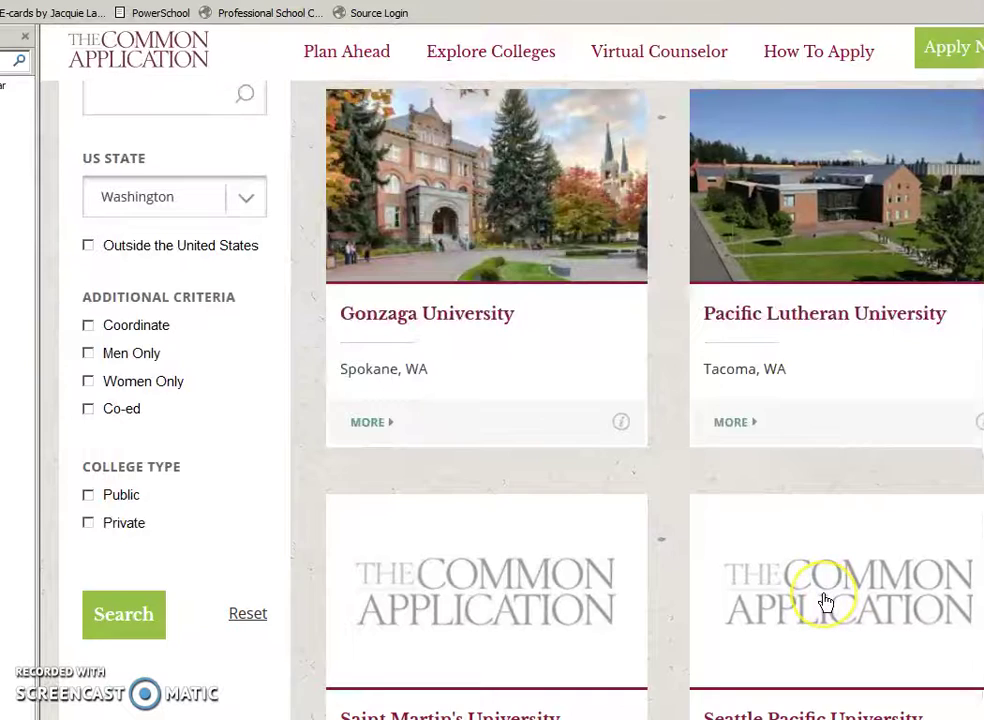
pyautogui.scroll(-3, 826, 602)
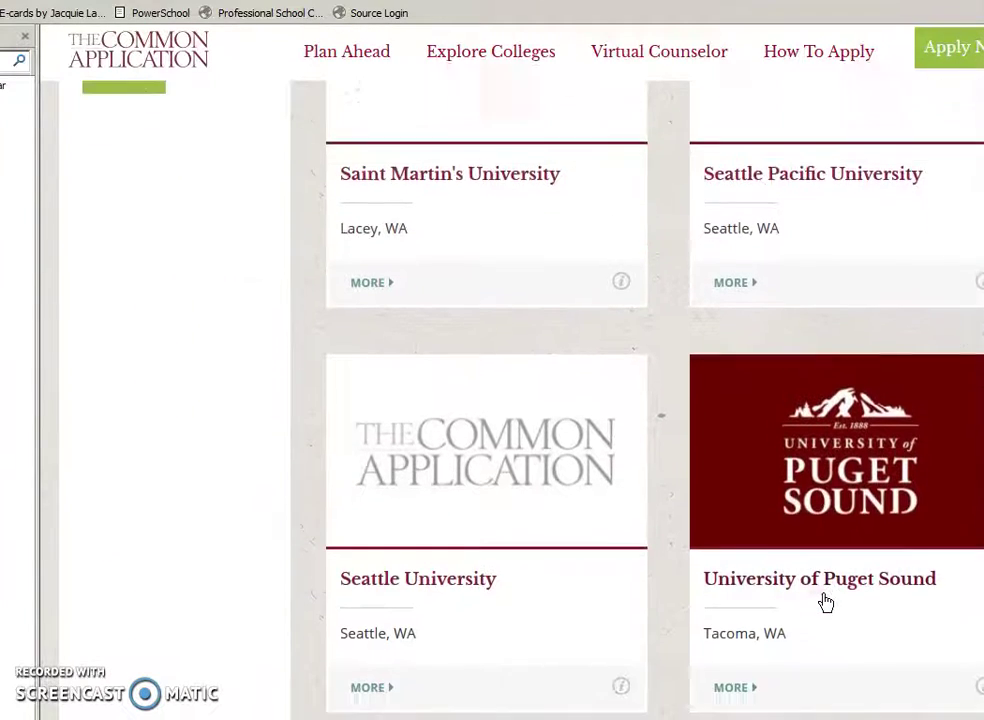
pyautogui.scroll(-2, 824, 600)
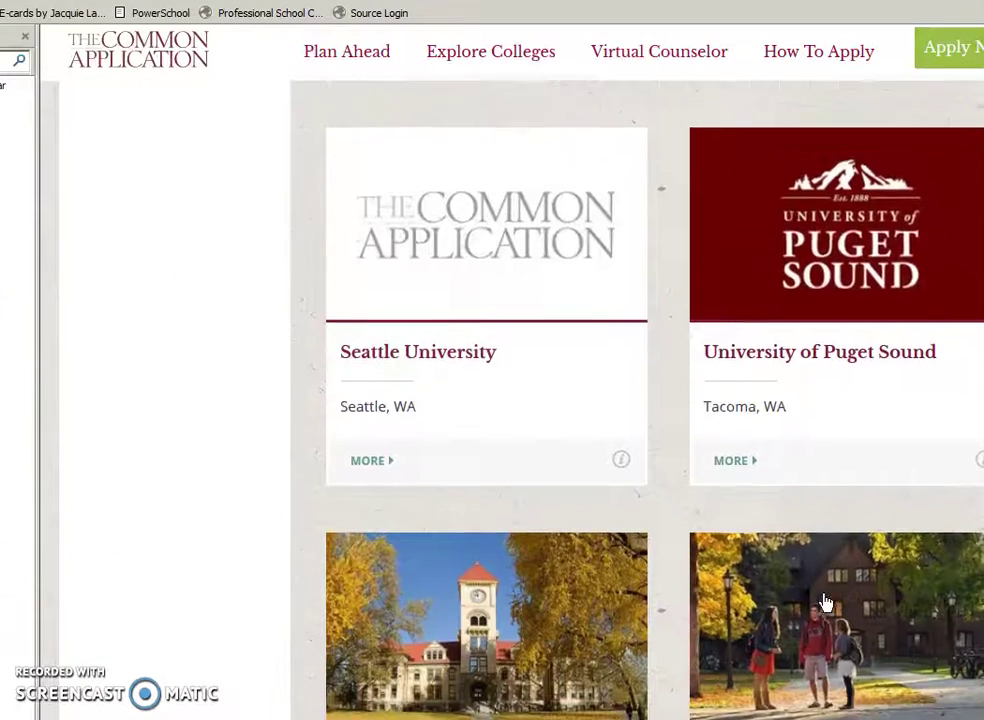
pyautogui.moveTo(520, 593); pyautogui.dragTo(502, 594)
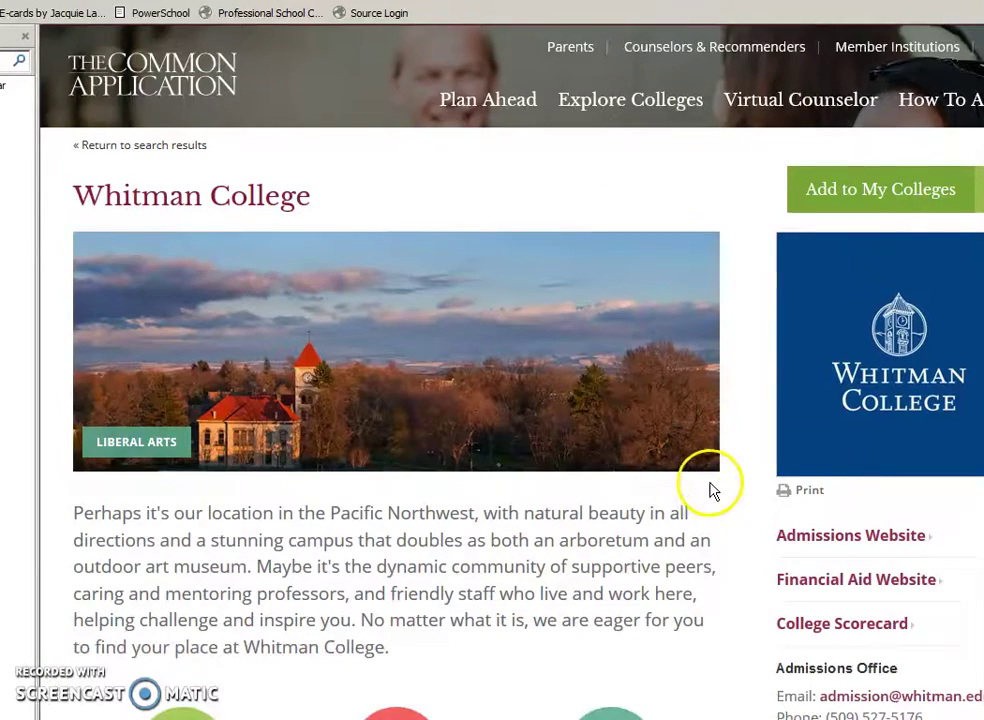
pyautogui.scroll(-3, 690, 503)
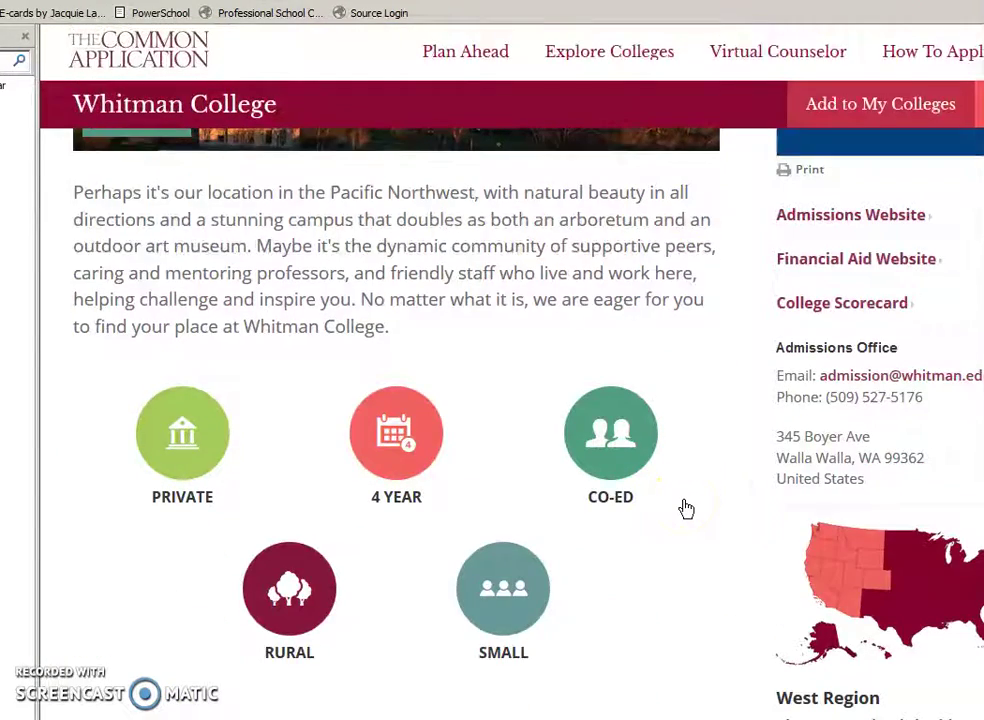
pyautogui.scroll(2, 686, 509)
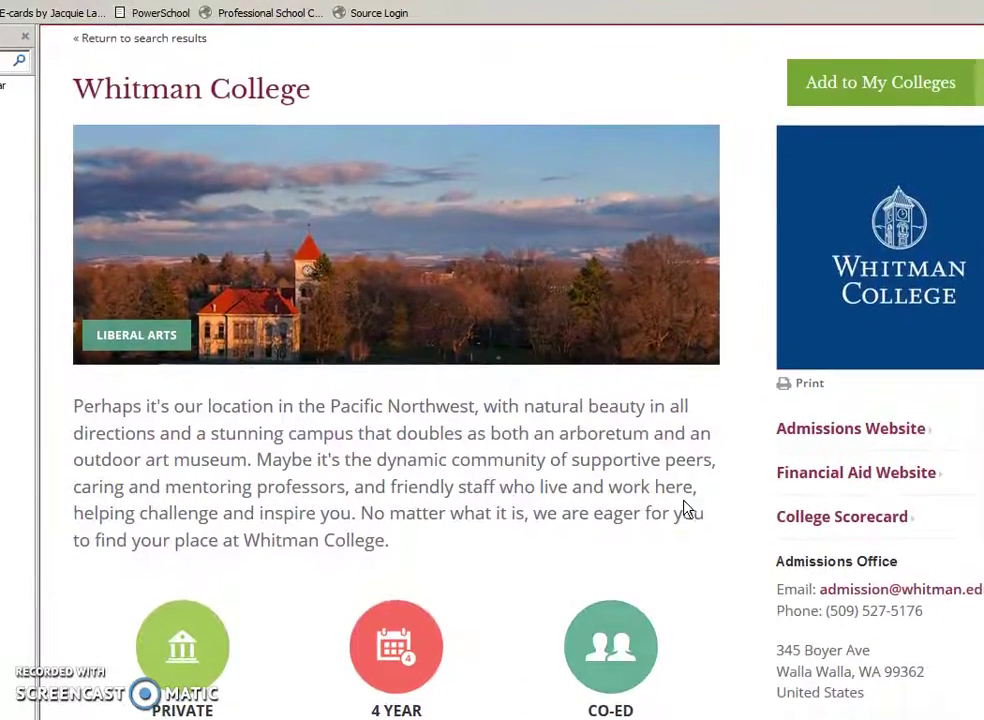
pyautogui.scroll(1, 686, 509)
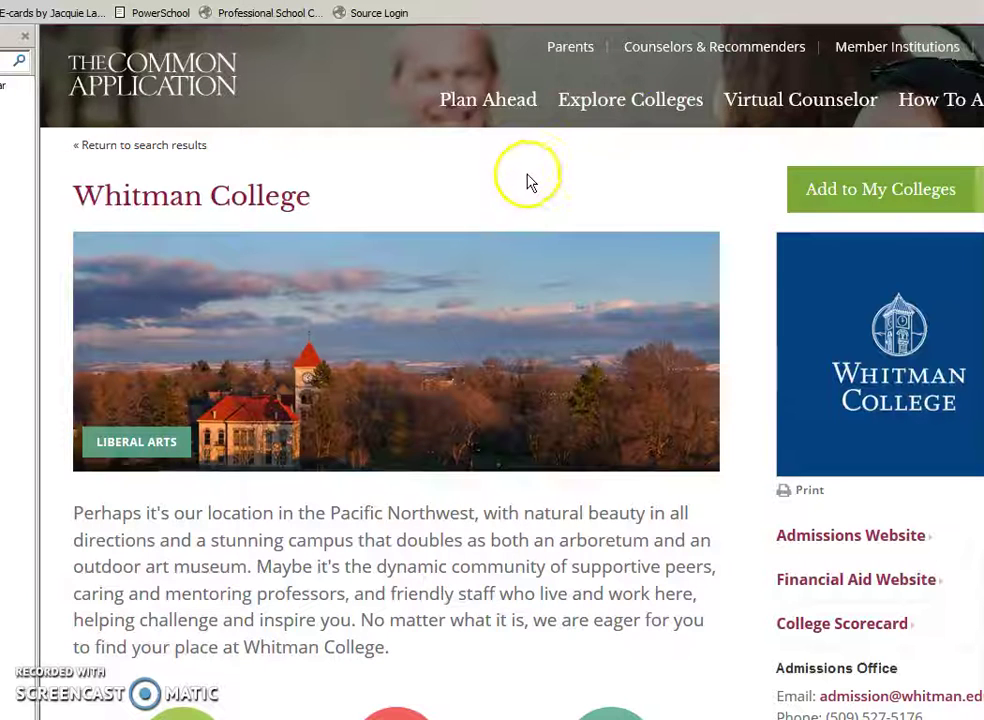
pyautogui.moveTo(512, 115)
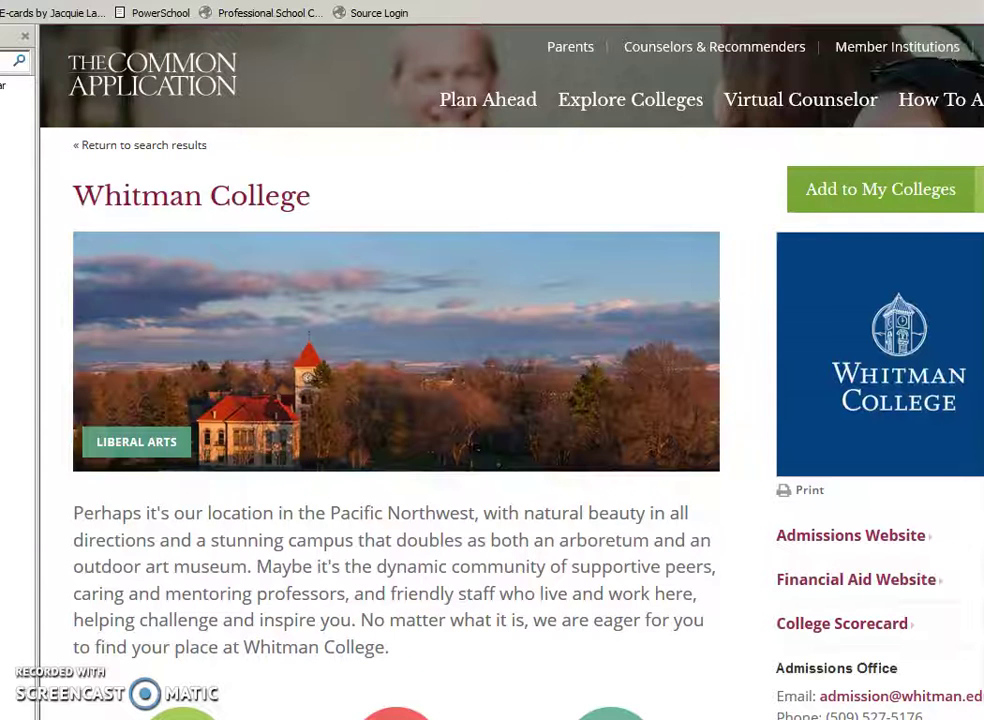
# Return to the counseling site and go to Menu > College Info > COLLEGE APPLICATIONS
pyautogui.hotkey('alt', 'Left')
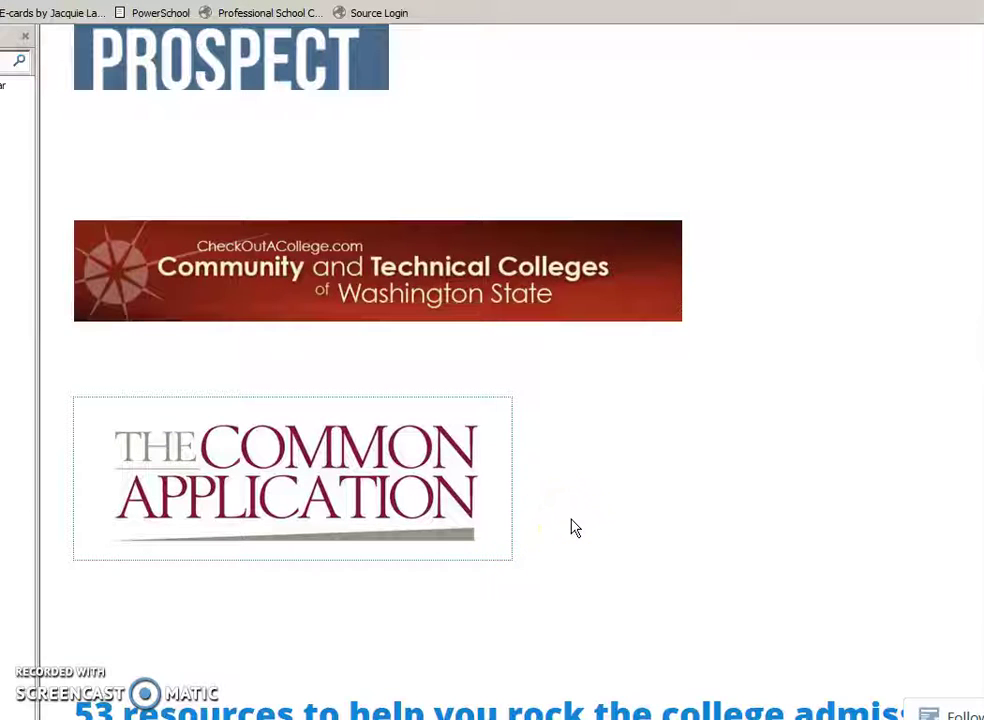
pyautogui.scroll(10, 575, 528)
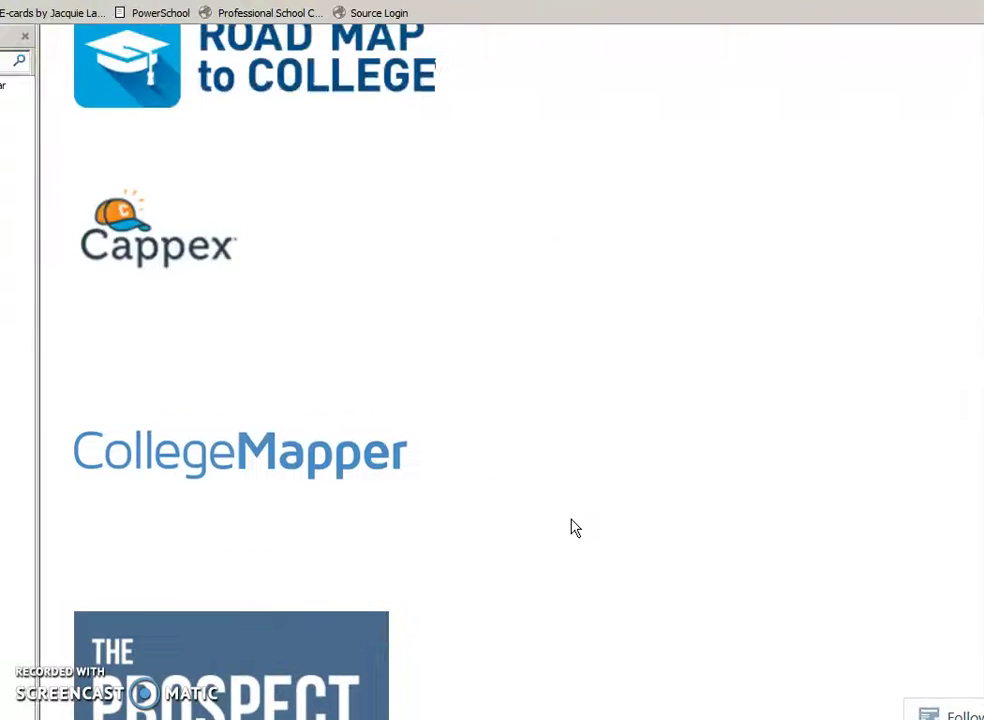
pyautogui.scroll(8, 575, 528)
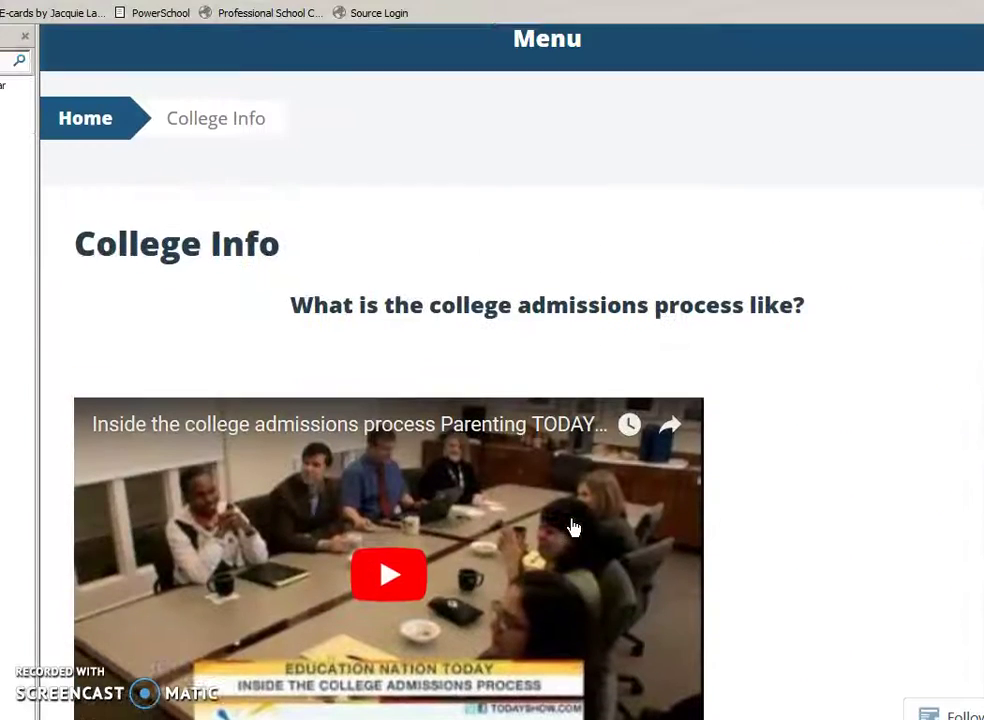
pyautogui.click(365, 450)
pyautogui.click(572, 322)
pyautogui.click(545, 224)
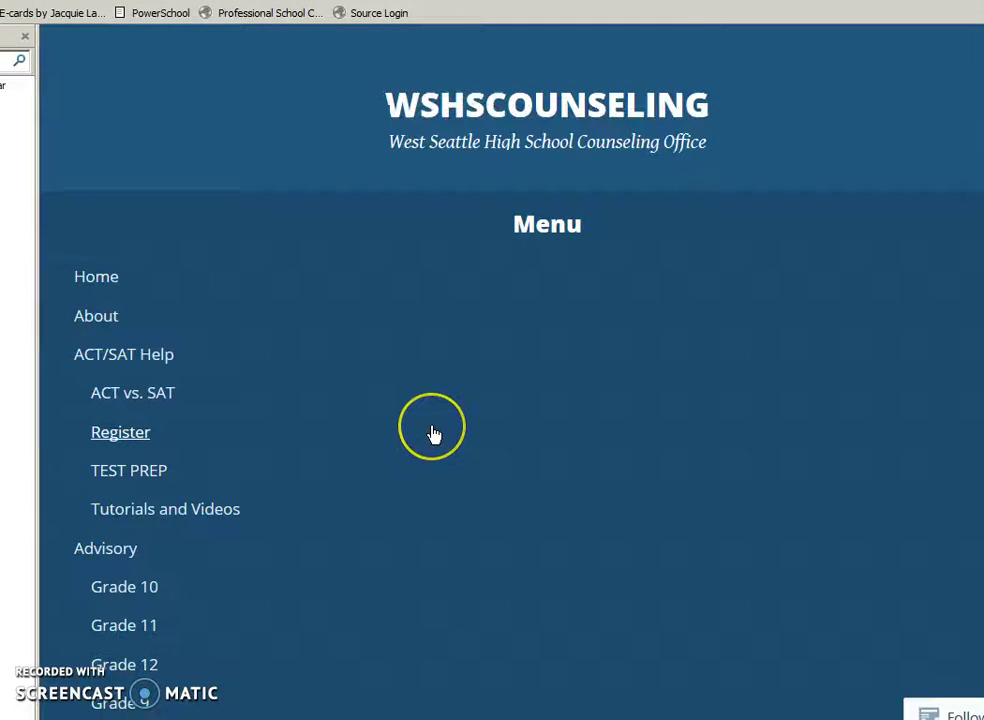
pyautogui.scroll(-4, 433, 433)
pyautogui.scroll(-1, 433, 433)
pyautogui.click(145, 346)
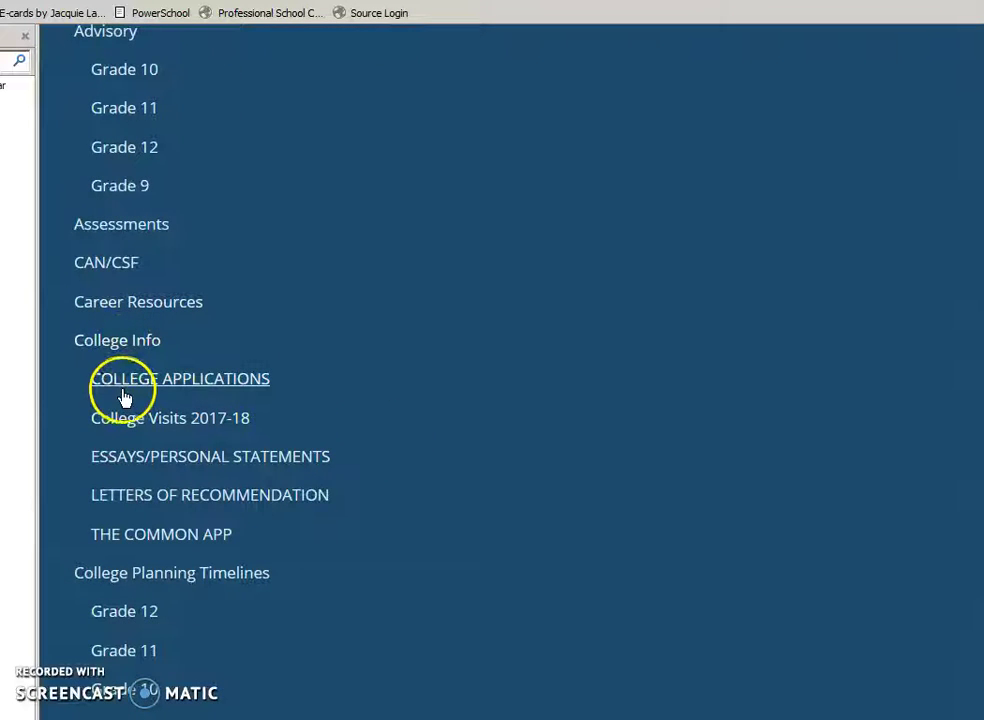
pyautogui.click(123, 387)
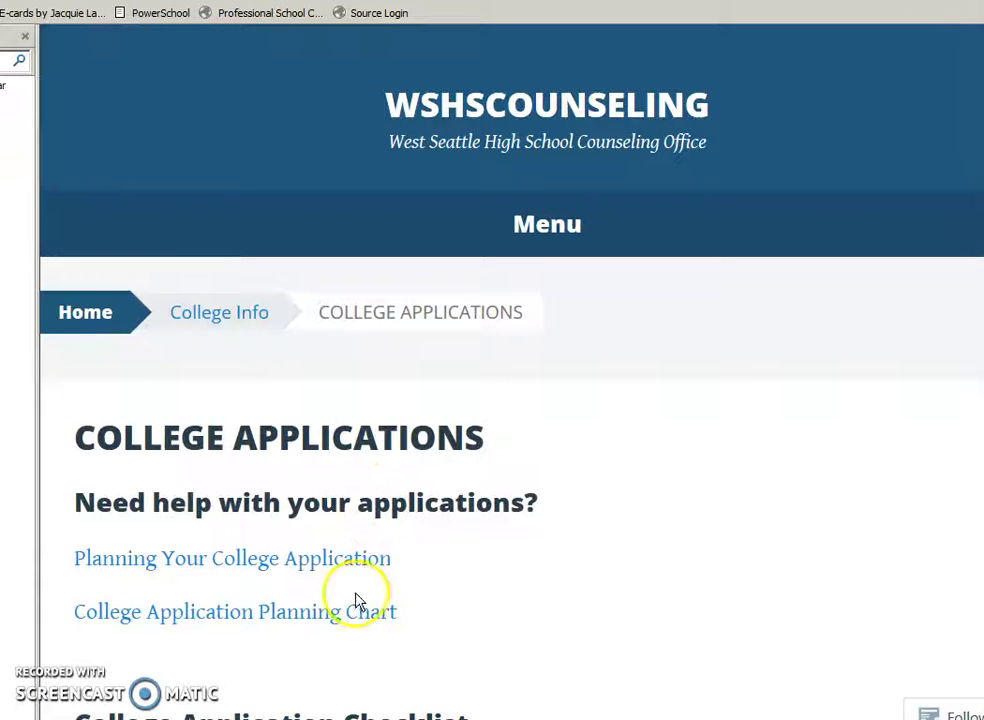
# Open the College Application Planning Chart in Word, then return to Firefox
pyautogui.click(219, 619)
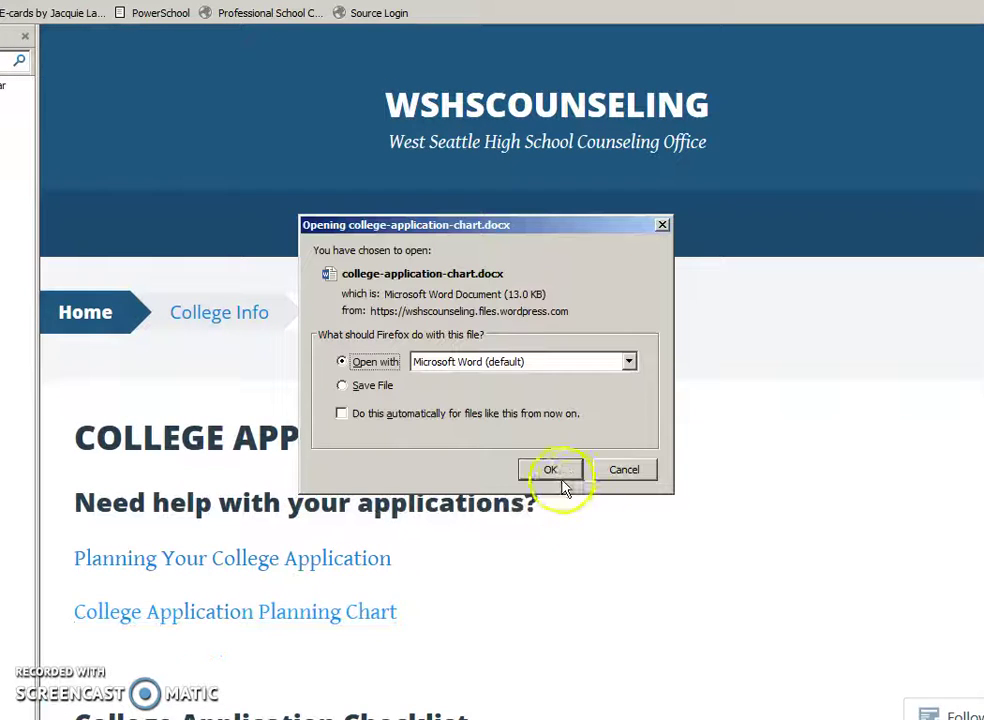
pyautogui.click(550, 470)
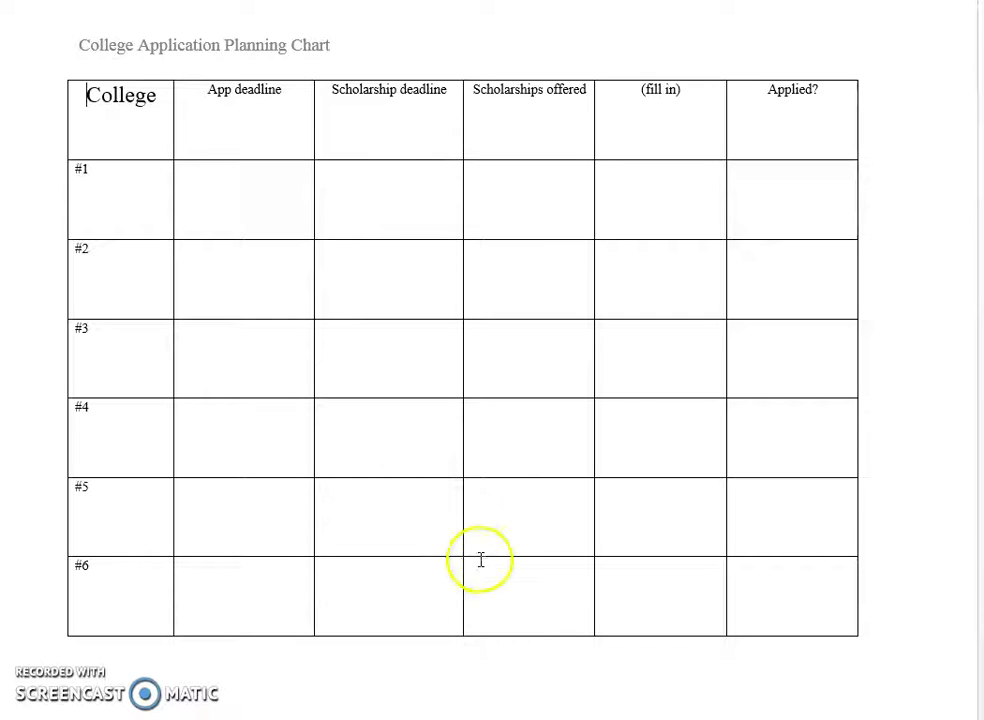
pyautogui.click(143, 712)
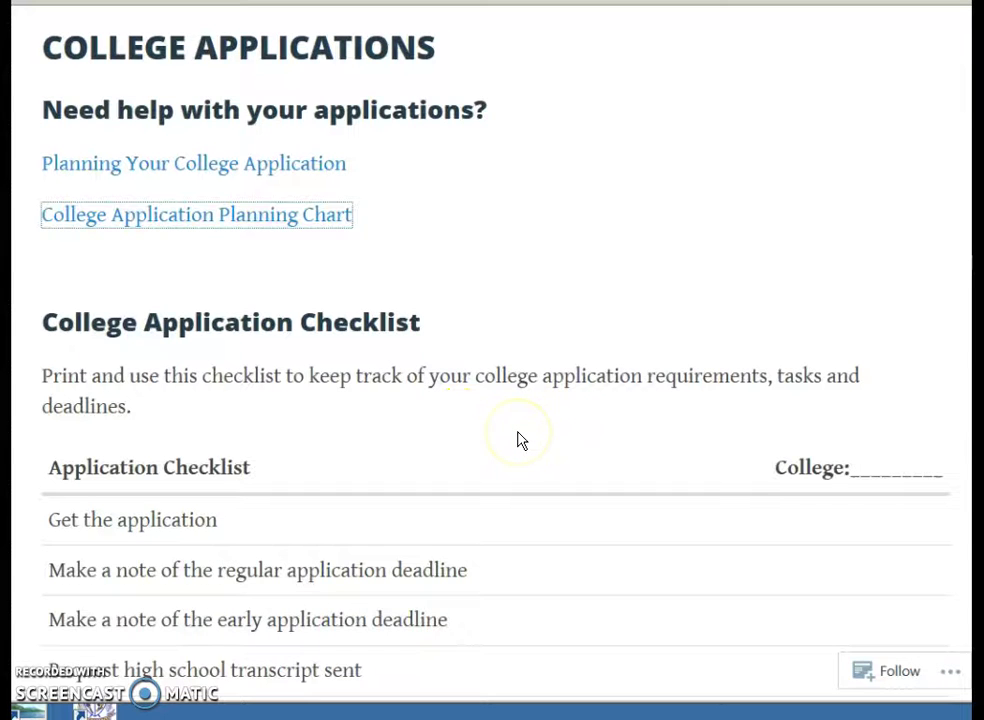
pyautogui.scroll(-3, 519, 440)
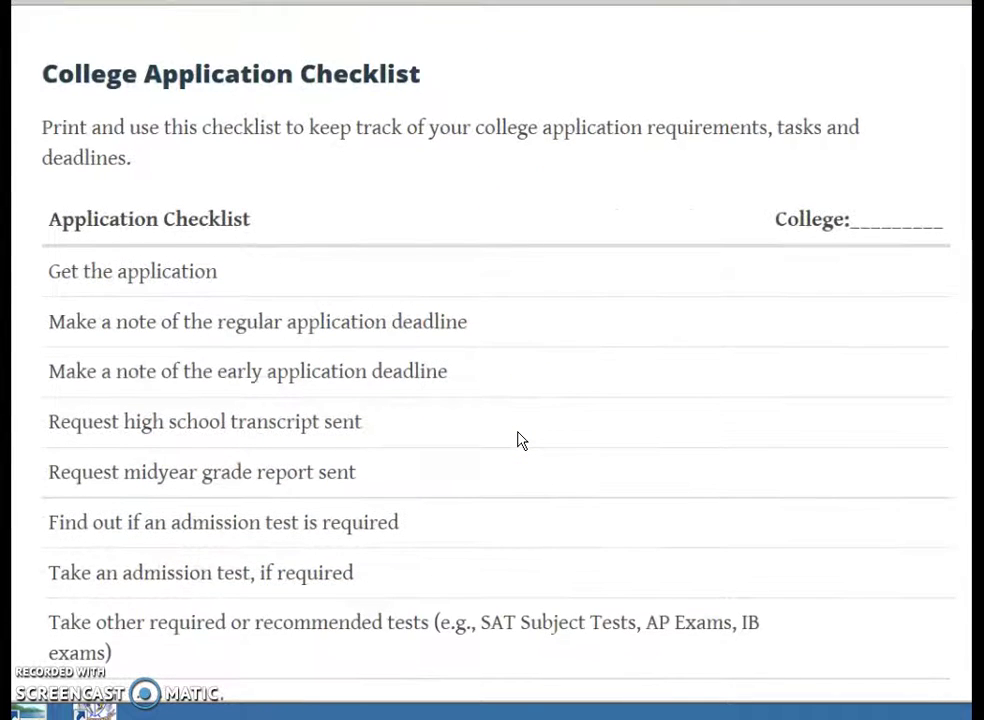
pyautogui.scroll(-1, 519, 440)
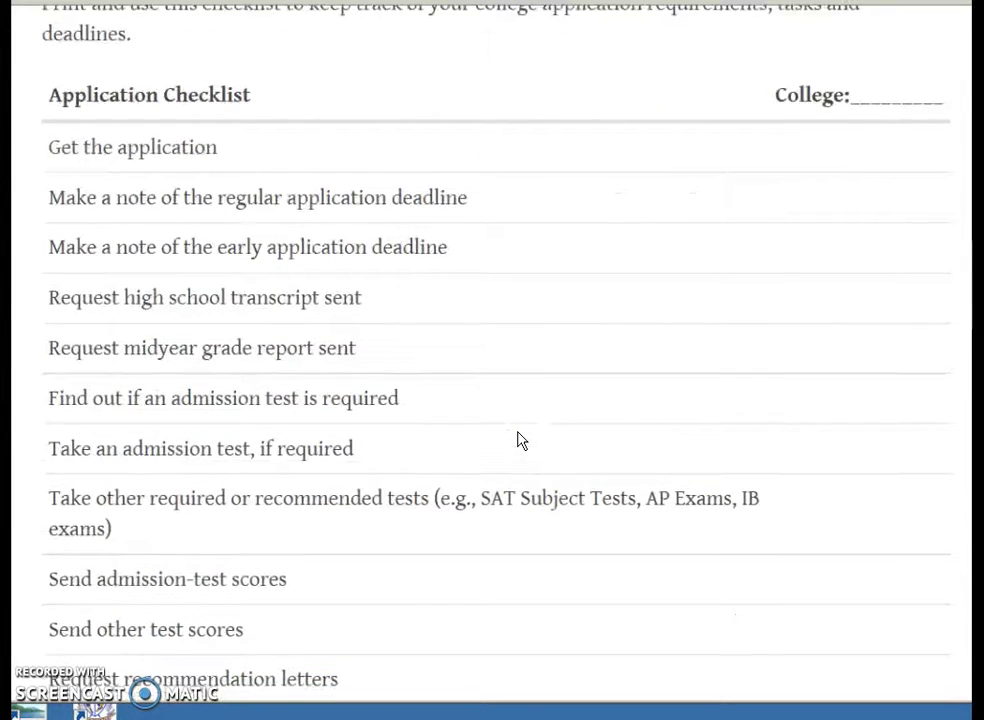
pyautogui.click(530, 421)
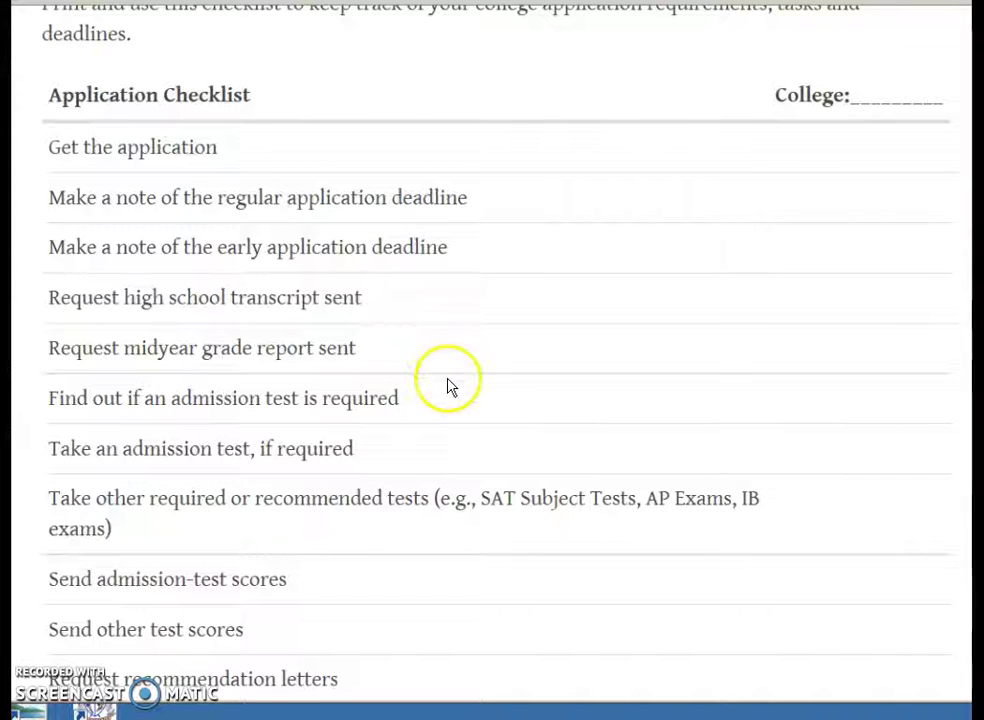
pyautogui.scroll(-3, 448, 385)
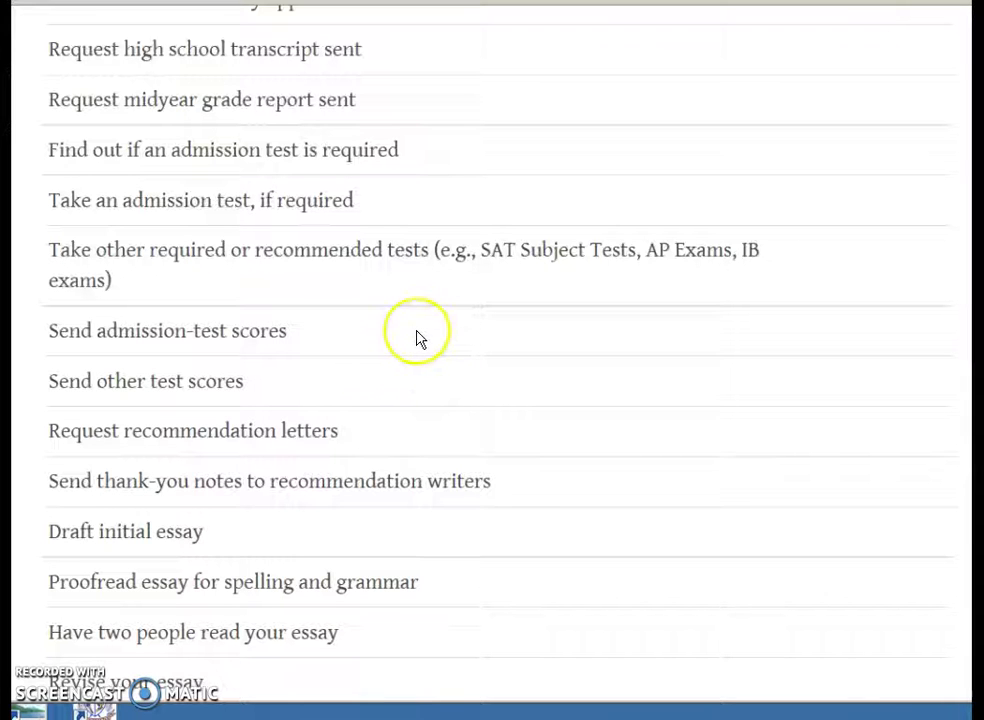
pyautogui.scroll(-3, 417, 336)
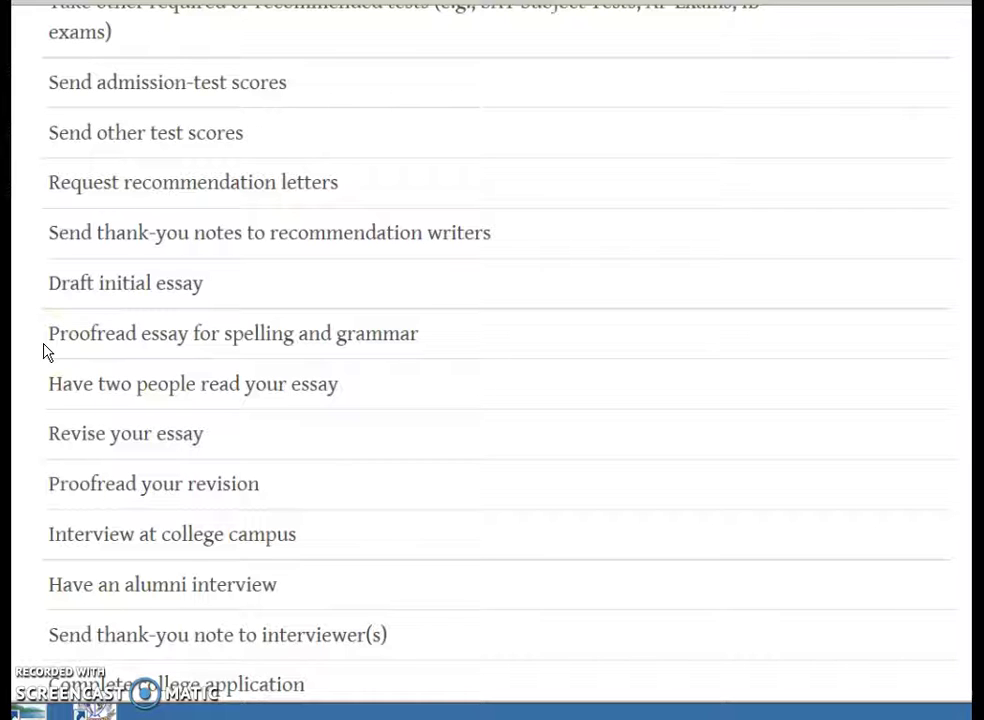
pyautogui.click(29, 383)
pyautogui.click(36, 384)
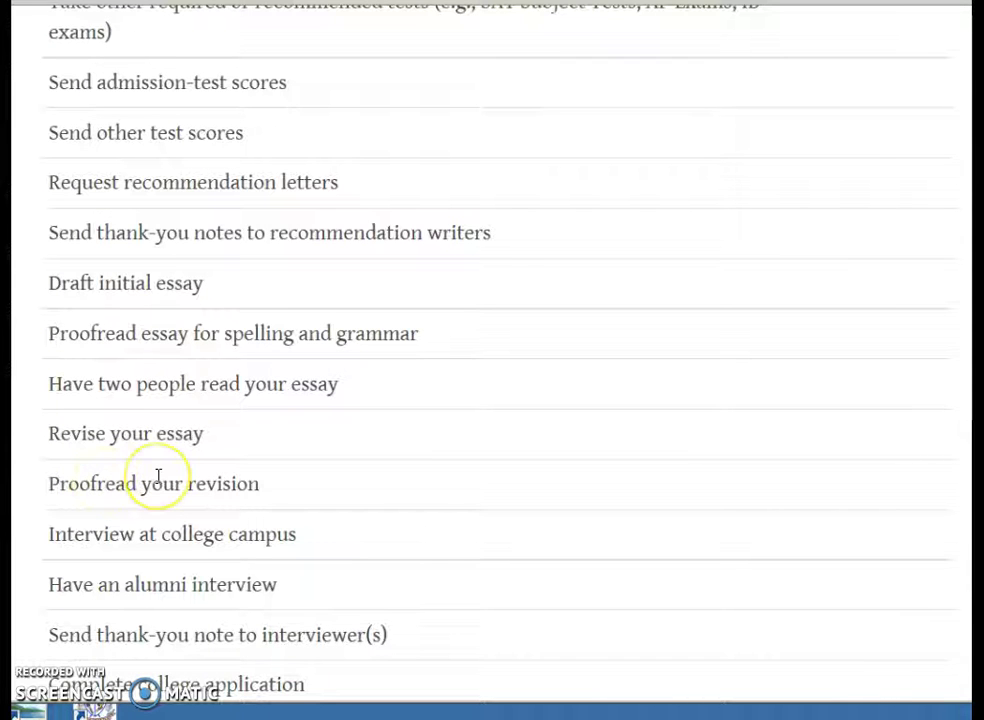
pyautogui.scroll(-1, 158, 480)
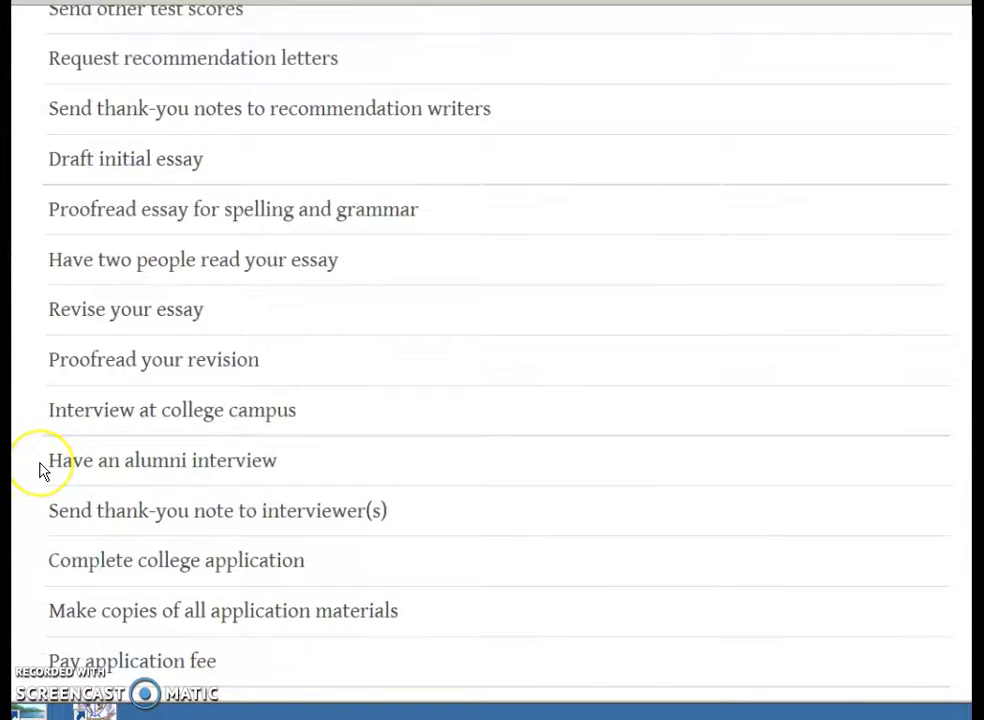
pyautogui.scroll(-1, 40, 471)
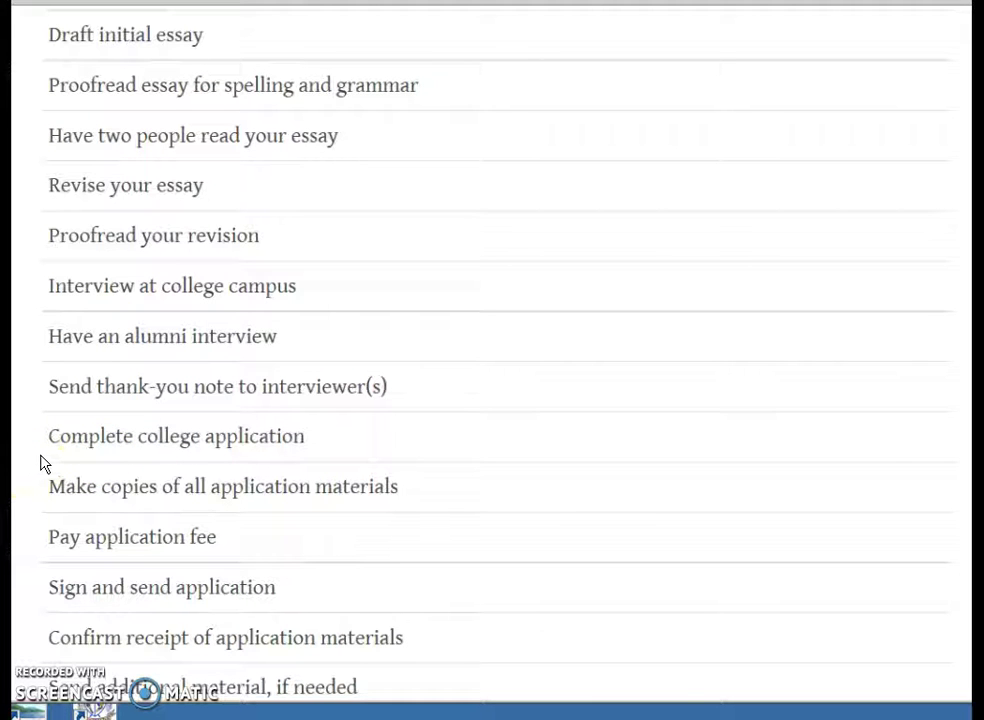
pyautogui.scroll(-2, 43, 463)
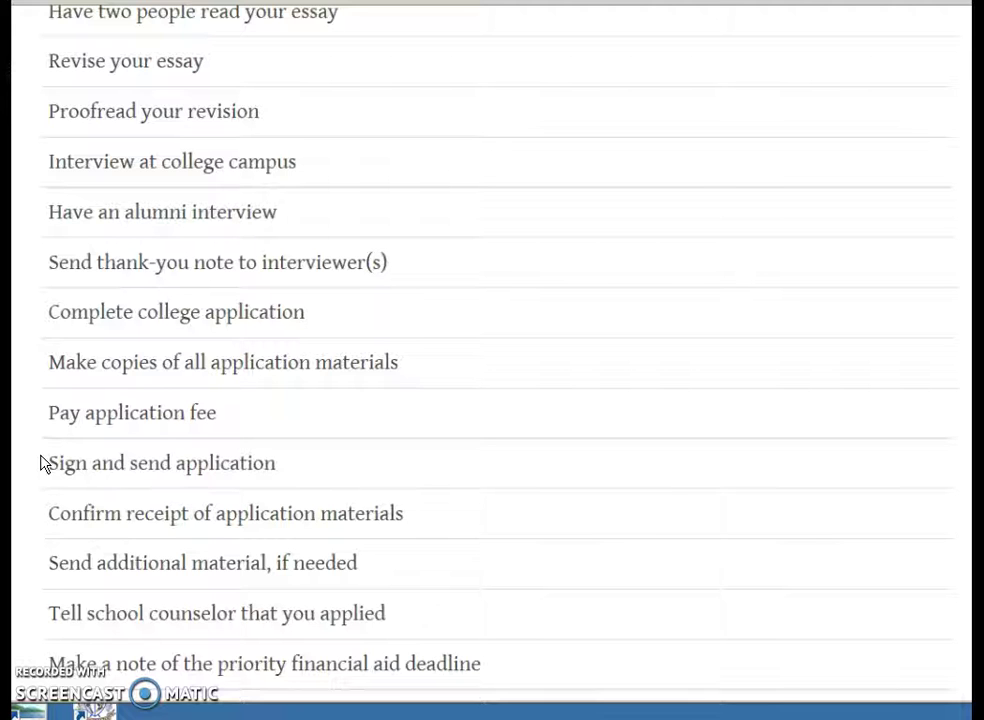
pyautogui.scroll(-2, 43, 463)
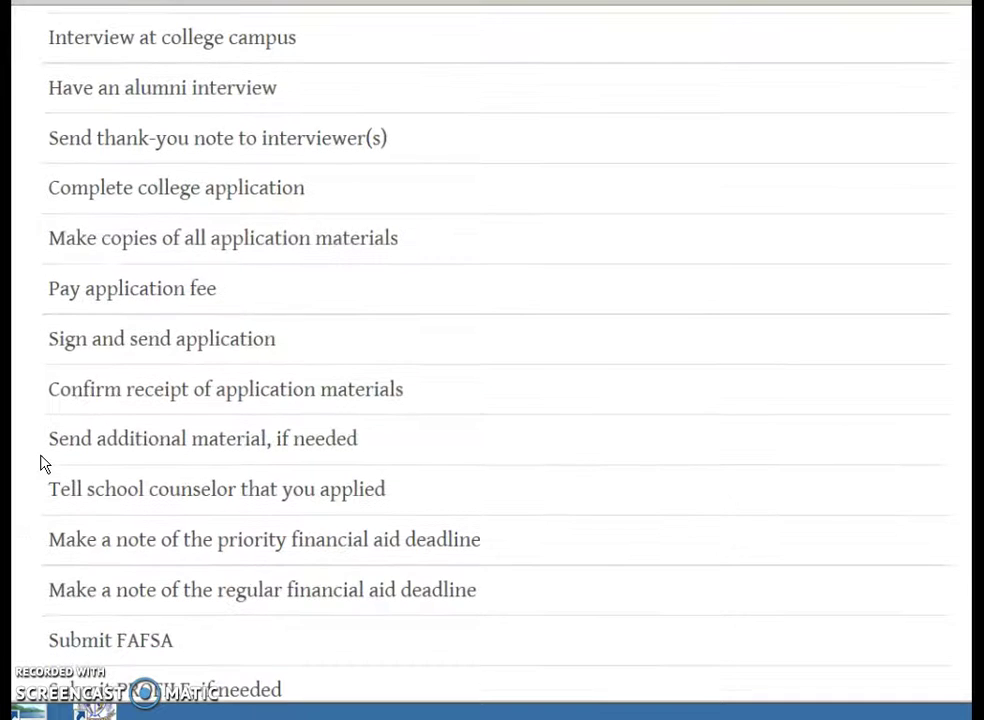
pyautogui.scroll(-2, 43, 463)
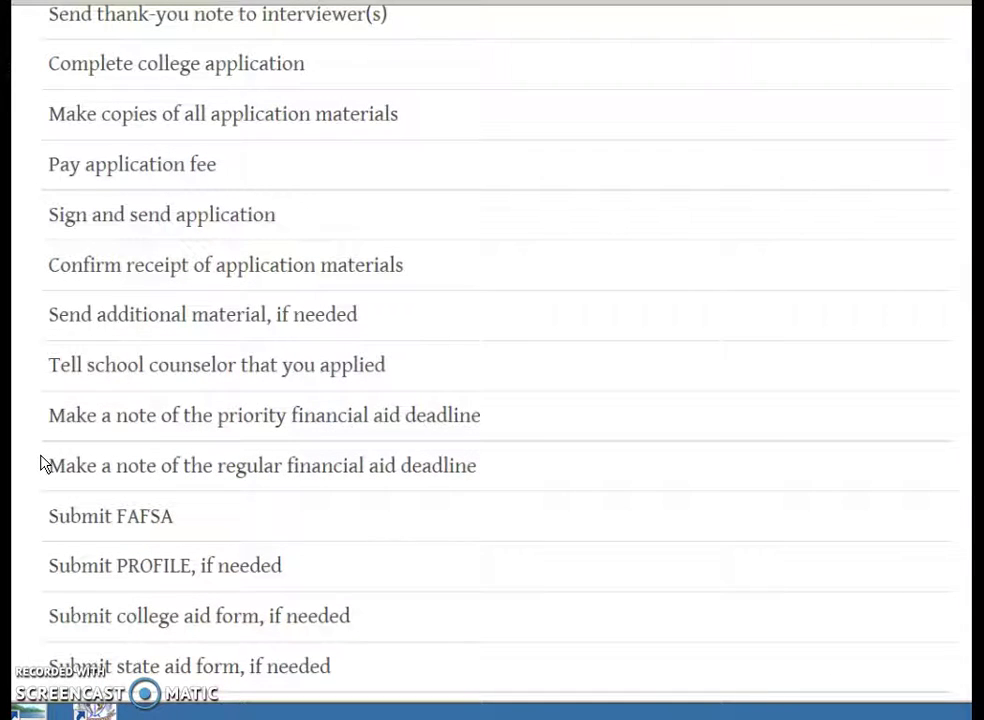